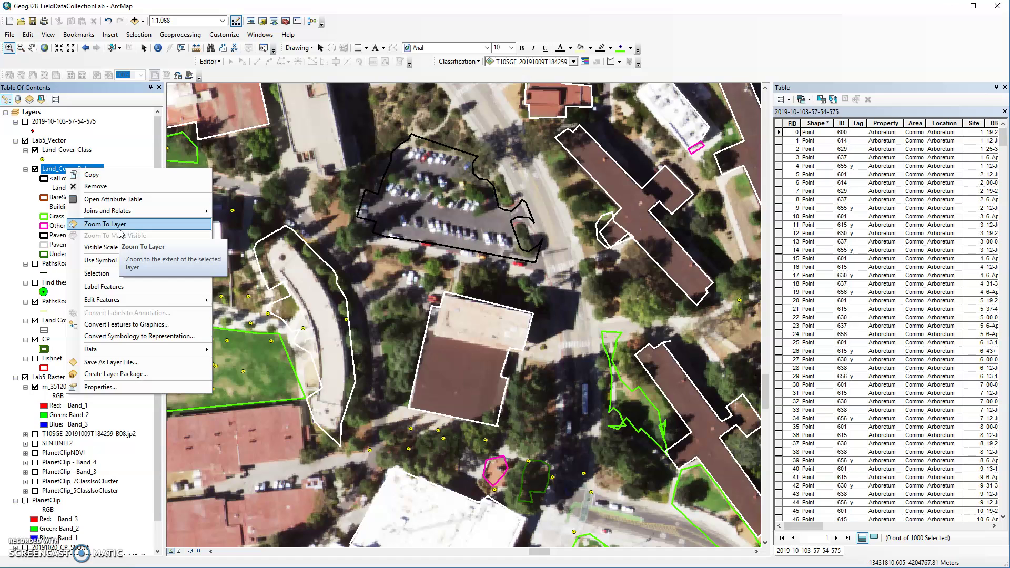
# Step: Show the full extent of Land_Cover_Polygons, hide the Land_Cover_Class layer and collapse the PlanetClip legend
pyautogui.click(105, 224)
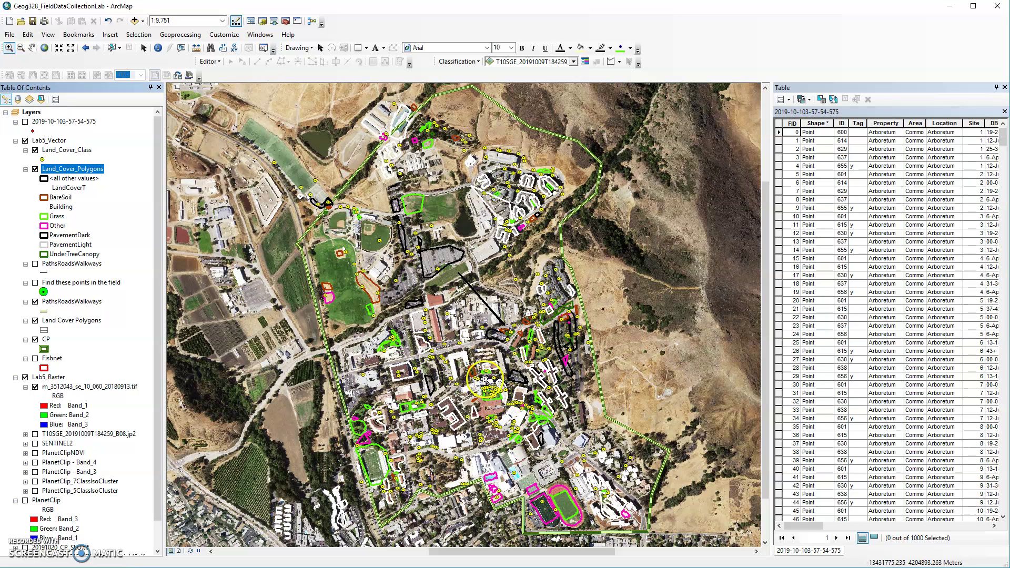
pyautogui.click(35, 151)
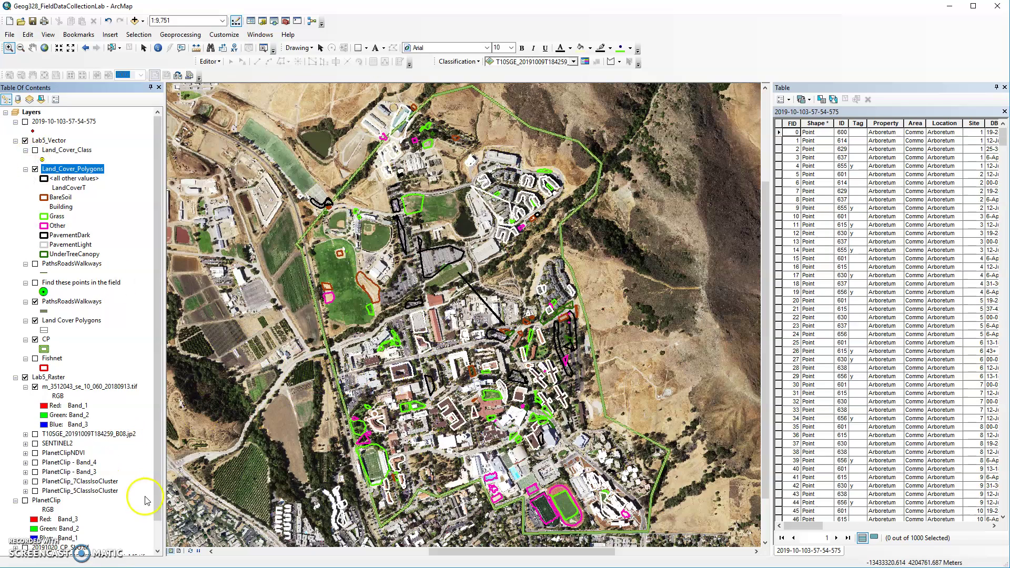
pyautogui.scroll(-1, 144, 505)
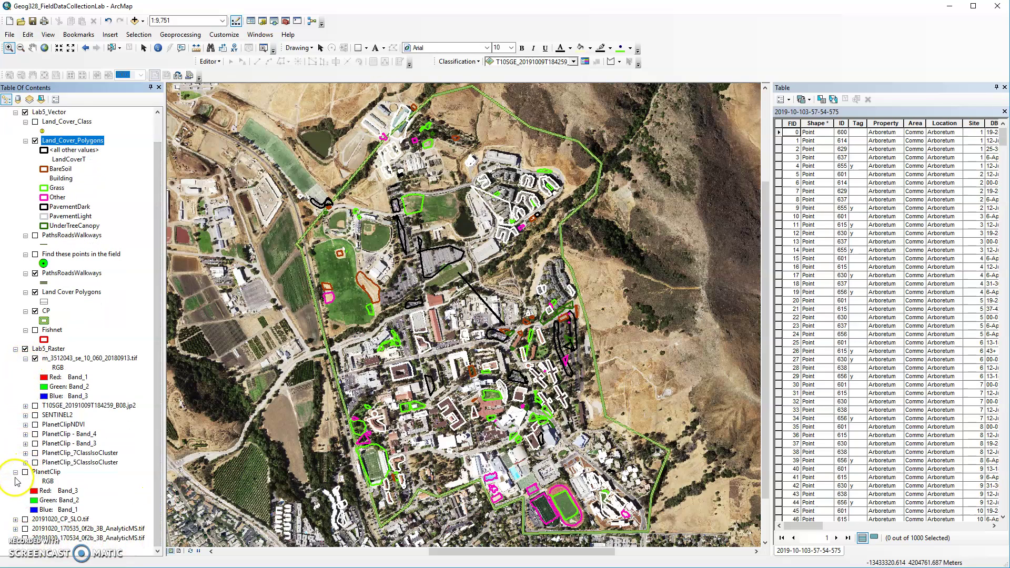
pyautogui.click(15, 473)
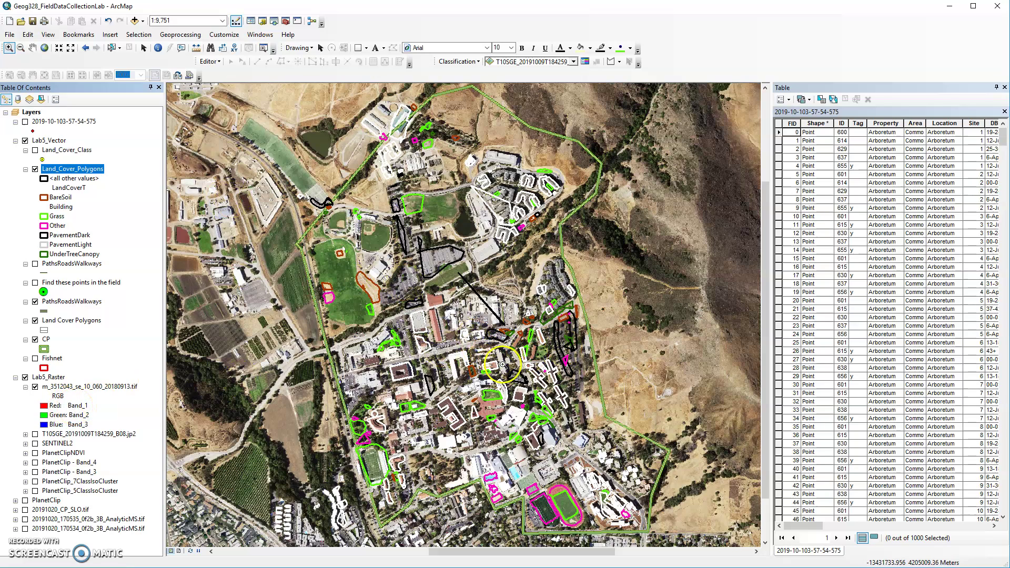
# Step: Examine how the land cover polygons fit the buildings, parking lots, stadium and pools across campus, then return to the layer's full extent
pyautogui.moveTo(513, 305); pyautogui.dragTo(581, 384)
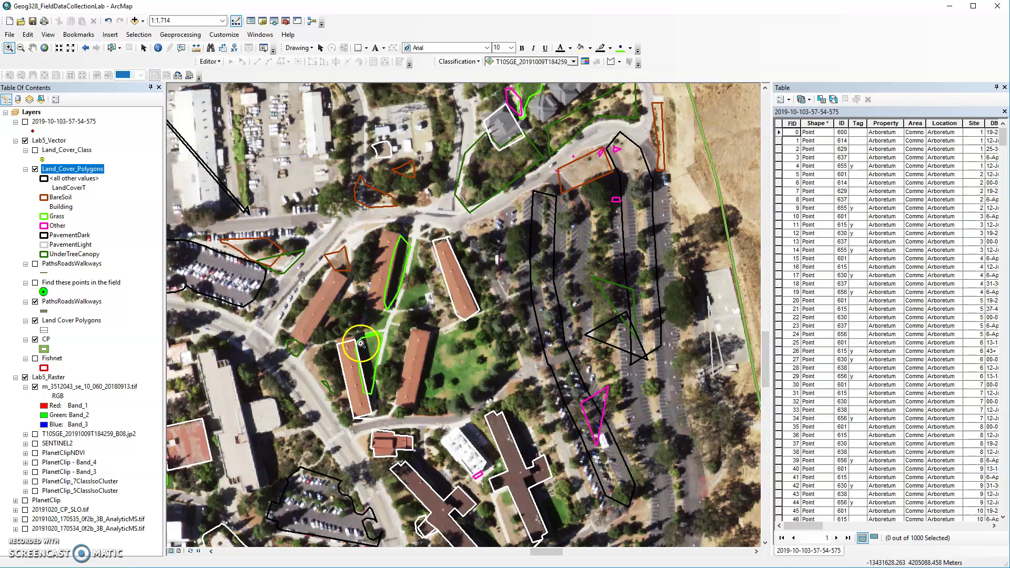
pyautogui.click(32, 48)
pyautogui.moveTo(372, 338); pyautogui.dragTo(610, 438)
pyautogui.moveTo(460, 341); pyautogui.dragTo(585, 518)
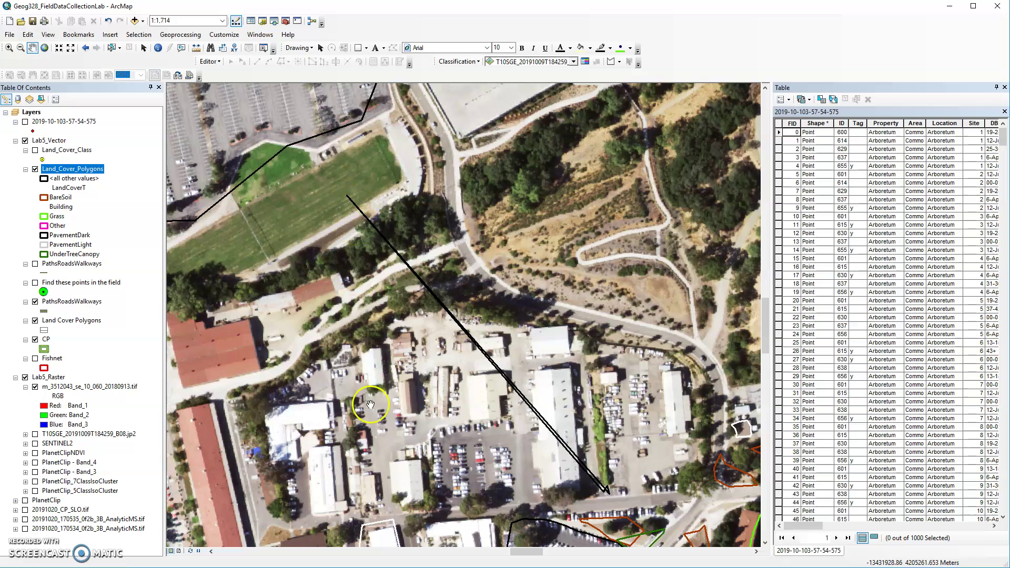
pyautogui.moveTo(377, 488); pyautogui.dragTo(540, 180)
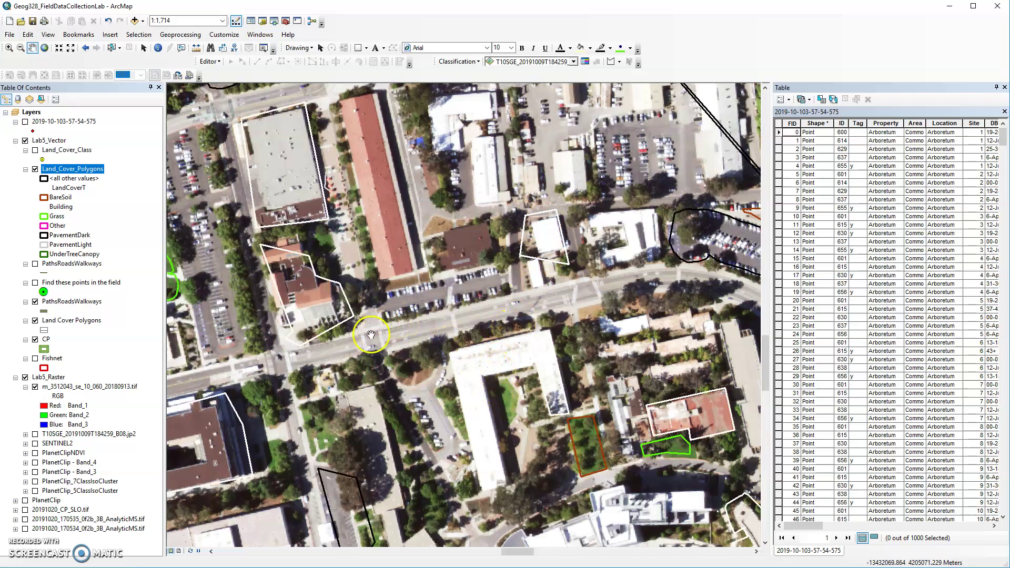
pyautogui.moveTo(300, 488); pyautogui.dragTo(457, 102)
pyautogui.moveTo(412, 478); pyautogui.dragTo(656, 278)
pyautogui.moveTo(593, 528); pyautogui.dragTo(590, 448)
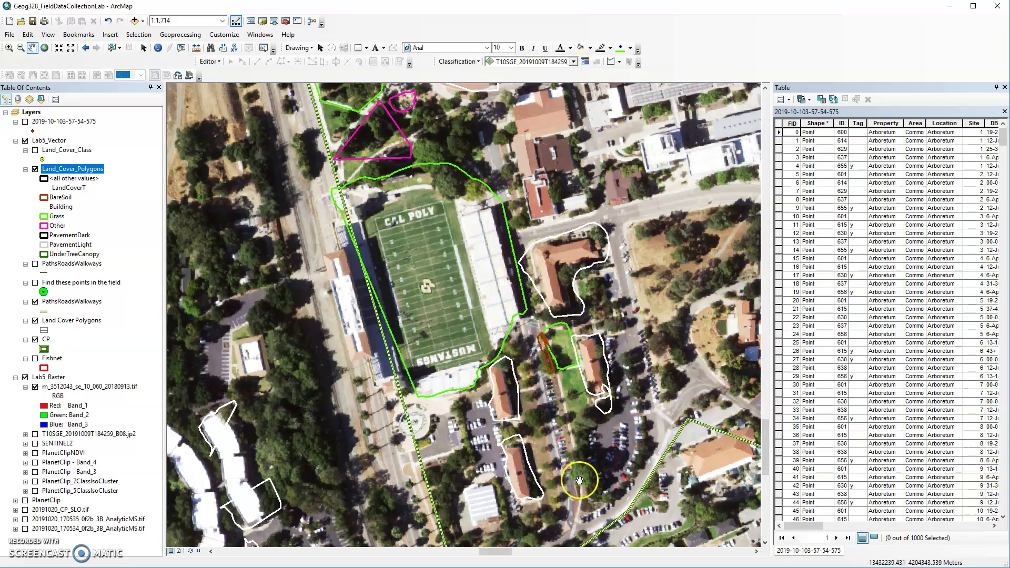
pyautogui.moveTo(580, 481); pyautogui.dragTo(301, 264)
pyautogui.moveTo(507, 250); pyautogui.dragTo(387, 542)
pyautogui.moveTo(647, 474); pyautogui.dragTo(398, 410)
pyautogui.scroll(-5, 437, 384)
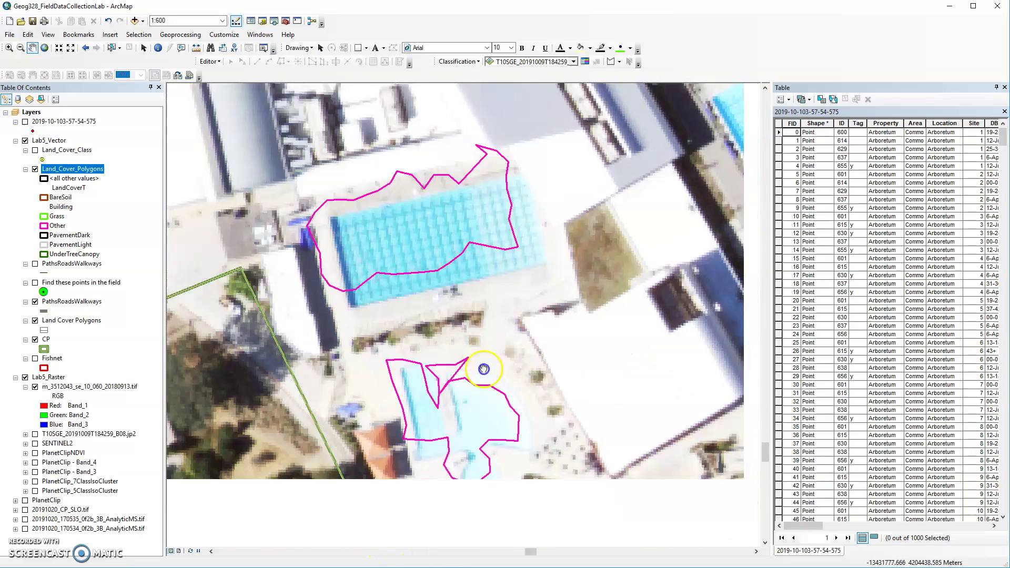
pyautogui.moveTo(480, 423); pyautogui.dragTo(476, 328)
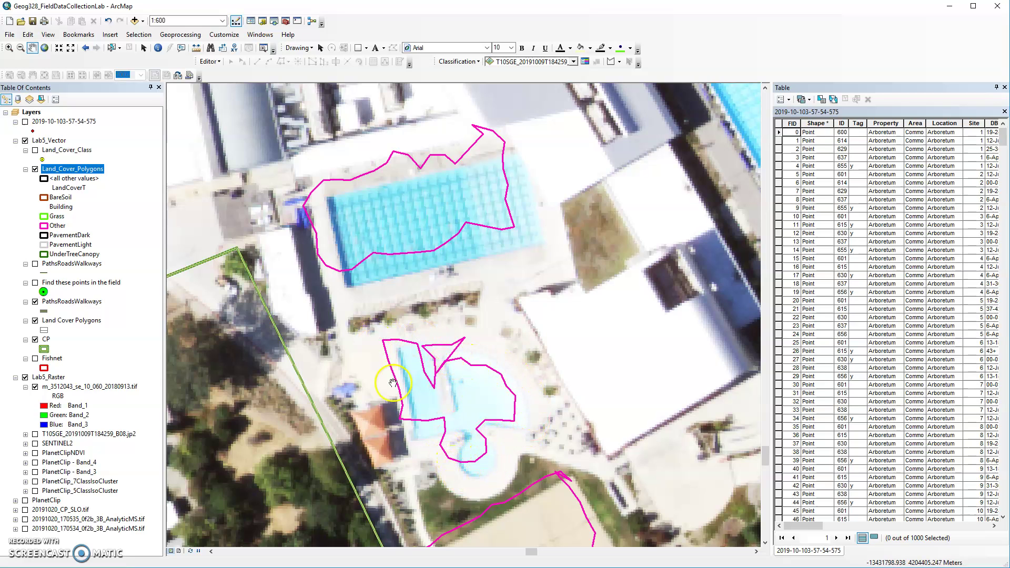
pyautogui.moveTo(431, 235); pyautogui.dragTo(497, 353)
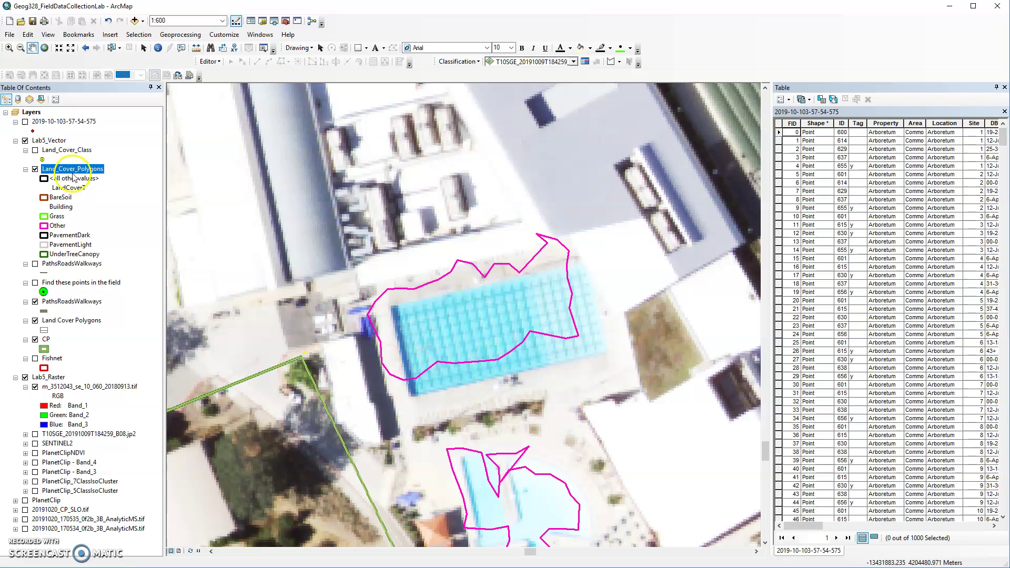
pyautogui.rightClick(59, 169)
pyautogui.click(98, 226)
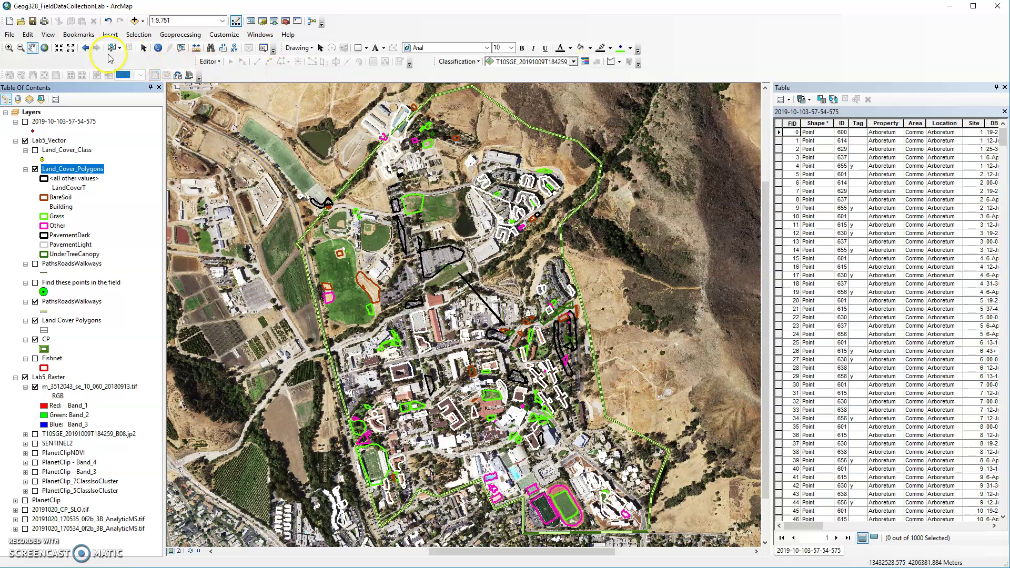
# Step: Open the Catalog and copy the folder path of the Land_Cover_Polygons layer's source shapefile from its properties
pyautogui.click(273, 21)
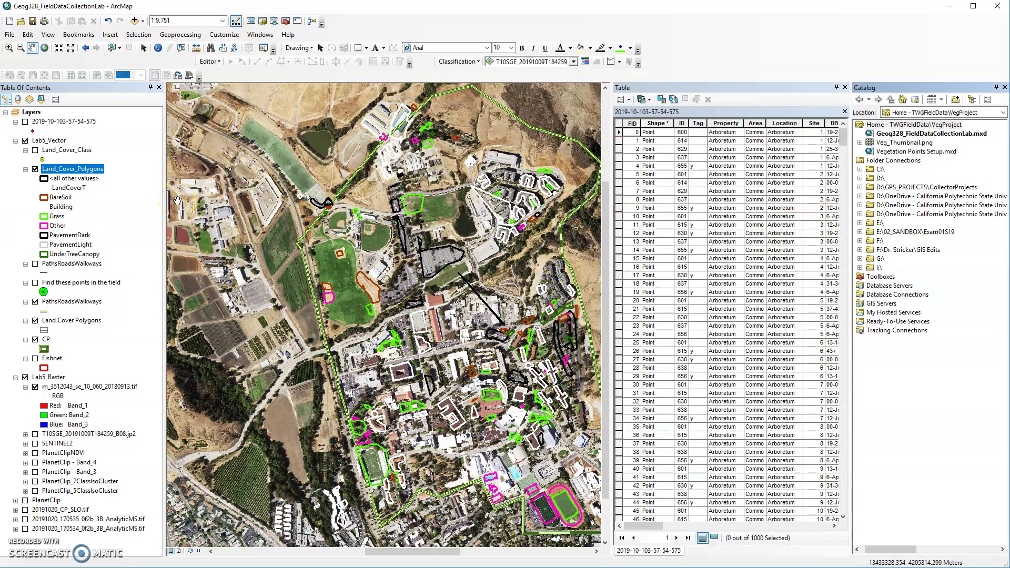
pyautogui.rightClick(66, 171)
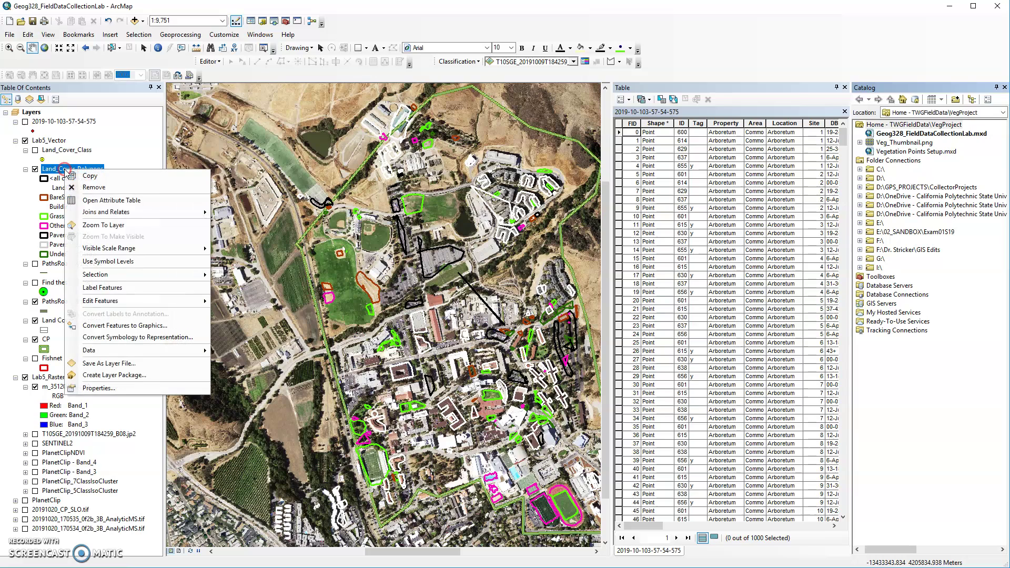
pyautogui.click(121, 390)
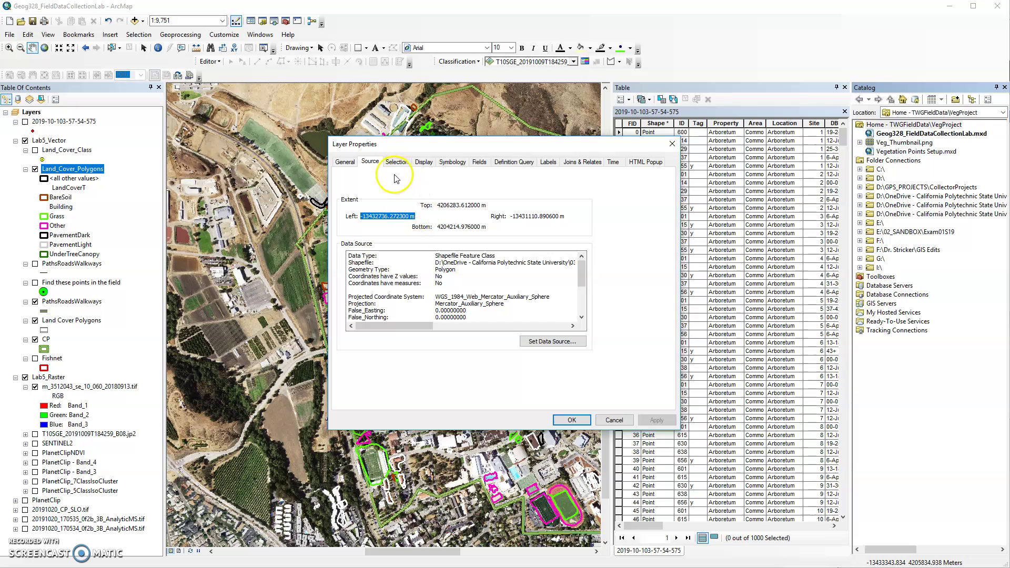
pyautogui.moveTo(437, 262); pyautogui.dragTo(579, 262)
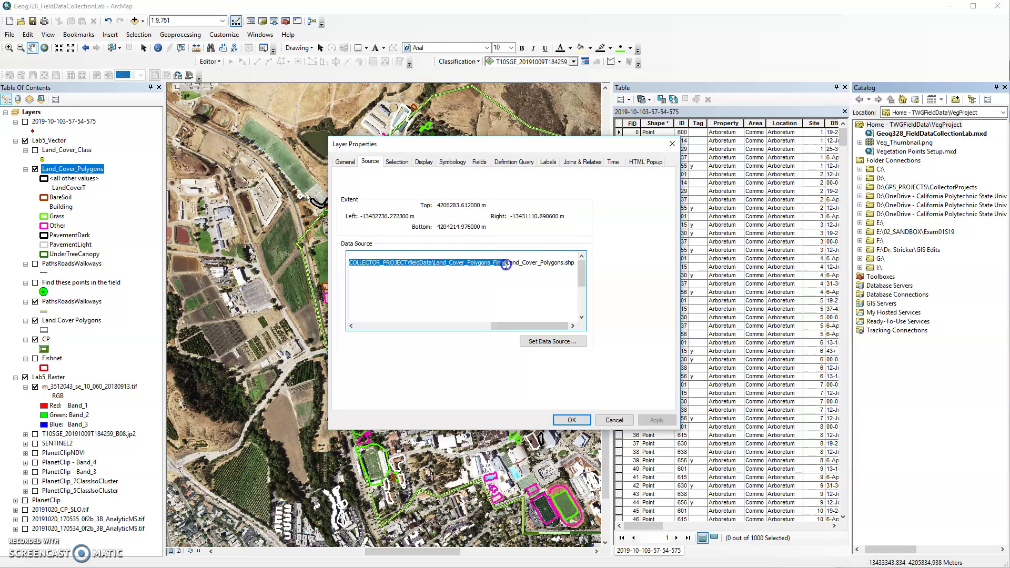
pyautogui.click(610, 420)
# Step: Go to the copied path in the Catalog and expand the Land_Cover_Polygons_Final folder, closing the attribute table for more room
pyautogui.click(942, 112)
pyautogui.hotkey('ctrl', 'v')
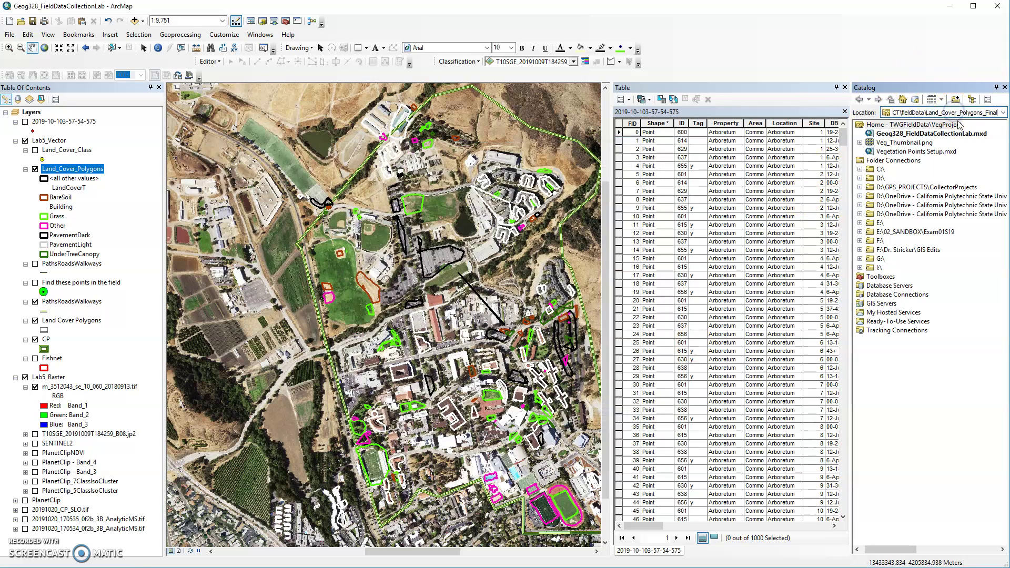
pyautogui.press('Return')
pyautogui.moveTo(851, 356); pyautogui.dragTo(743, 326)
pyautogui.click(735, 87)
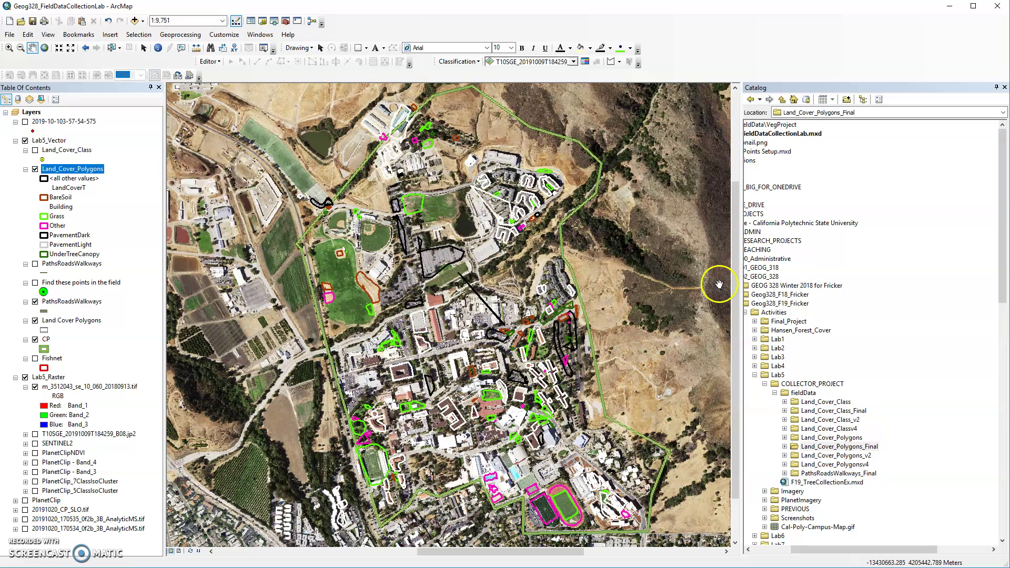
pyautogui.doubleClick(794, 446)
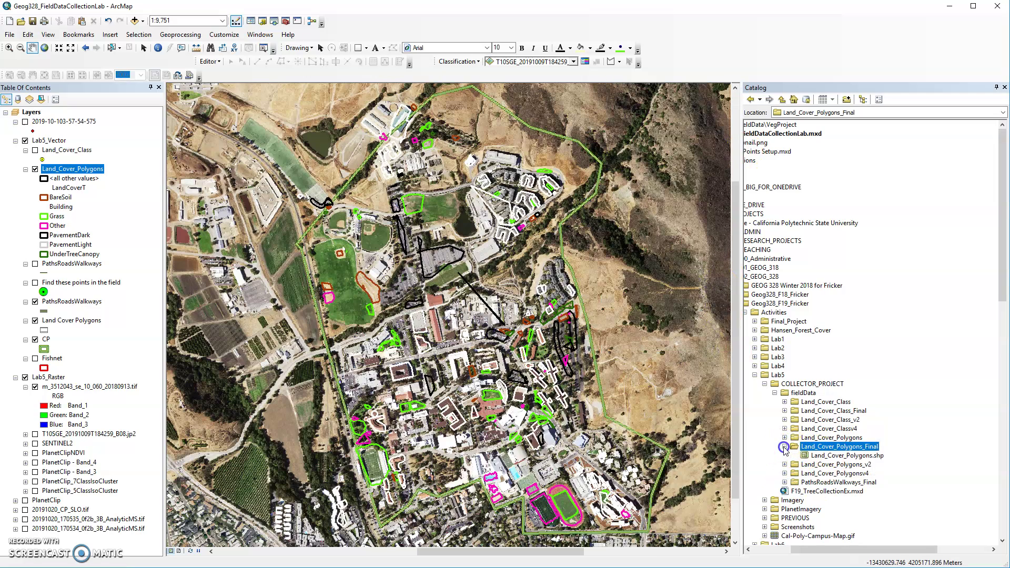
# Step: Duplicate Land_Cover_Polygons.shp within the Land_Cover_Polygons_Final folder
pyautogui.click(831, 455)
pyautogui.rightClick(835, 457)
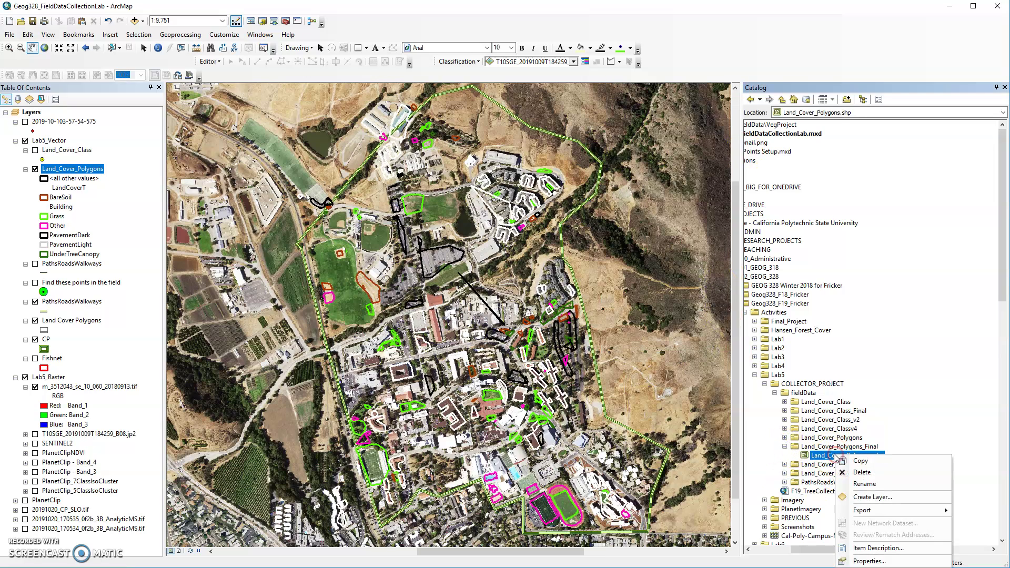
pyautogui.click(844, 460)
pyautogui.click(835, 446)
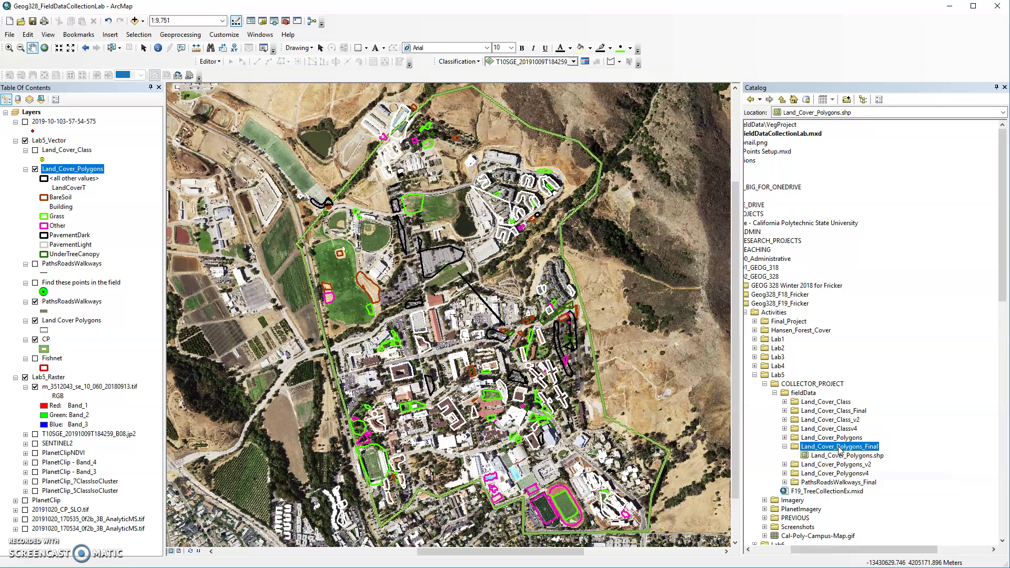
pyautogui.rightClick(832, 447)
pyautogui.click(854, 477)
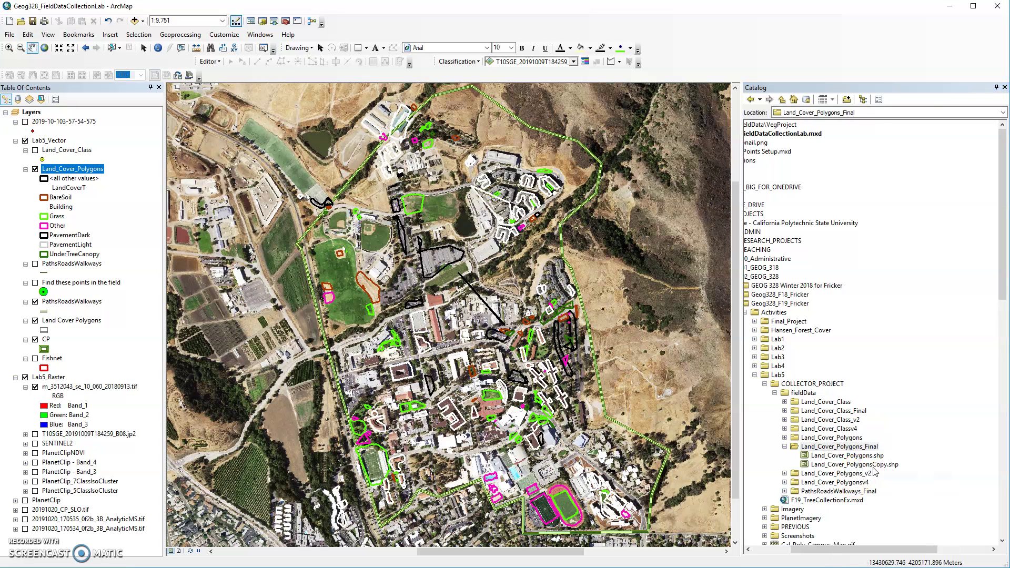
# Step: Rename the copied shapefile as Land_Cover_PolygonsEdited.shp and add it to the map
pyautogui.click(876, 465)
pyautogui.click(873, 466)
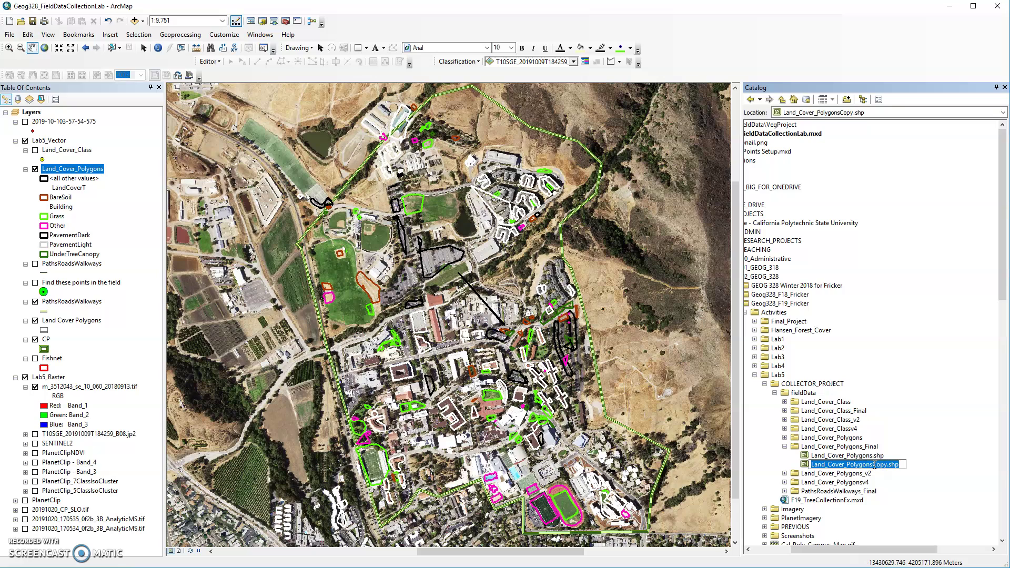
pyautogui.moveTo(874, 464); pyautogui.dragTo(880, 465)
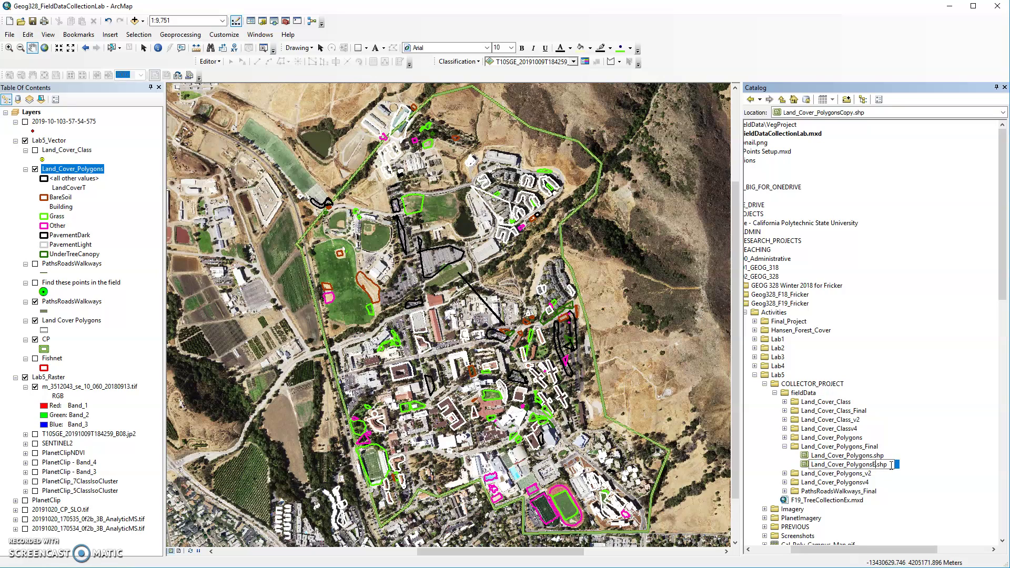
pyautogui.press('Return')
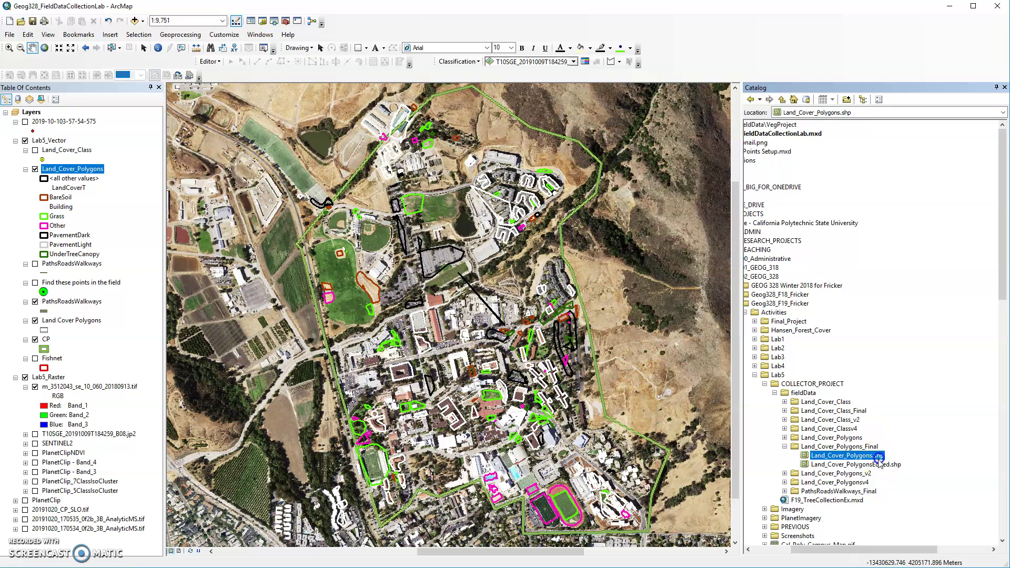
pyautogui.moveTo(831, 470); pyautogui.dragTo(503, 370)
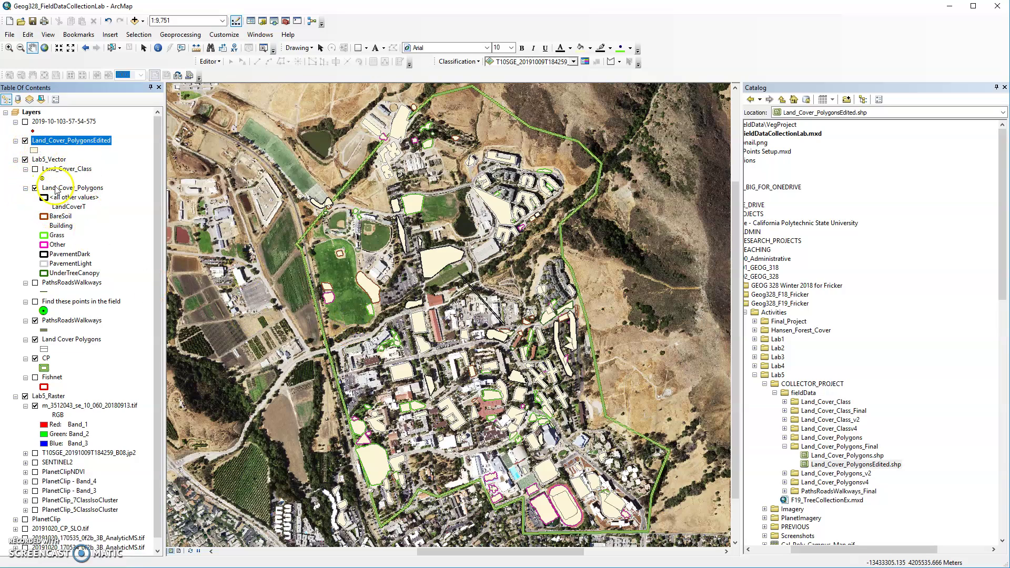
# Step: Symbolize the Land_Cover_PolygonsEdited layer by unique values of the LandCoverT field, adding all values
pyautogui.rightClick(44, 141)
pyautogui.click(113, 359)
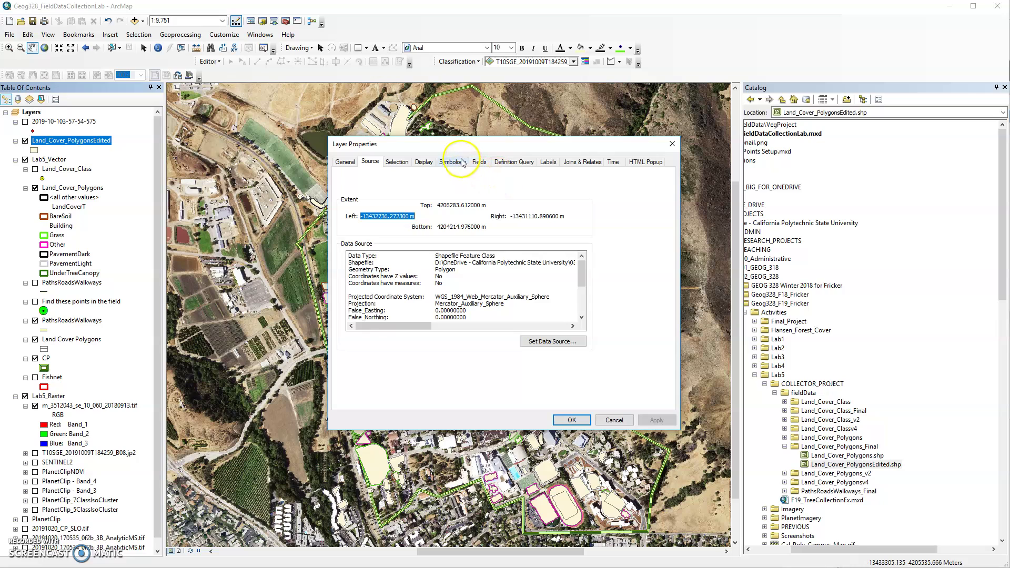
pyautogui.click(462, 162)
pyautogui.click(344, 198)
pyautogui.click(507, 198)
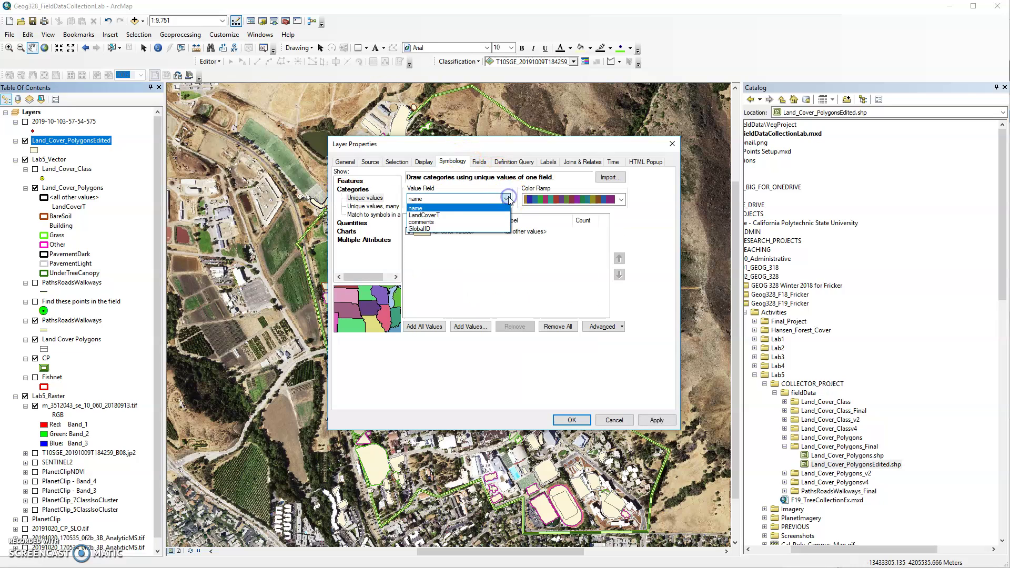
pyautogui.click(425, 214)
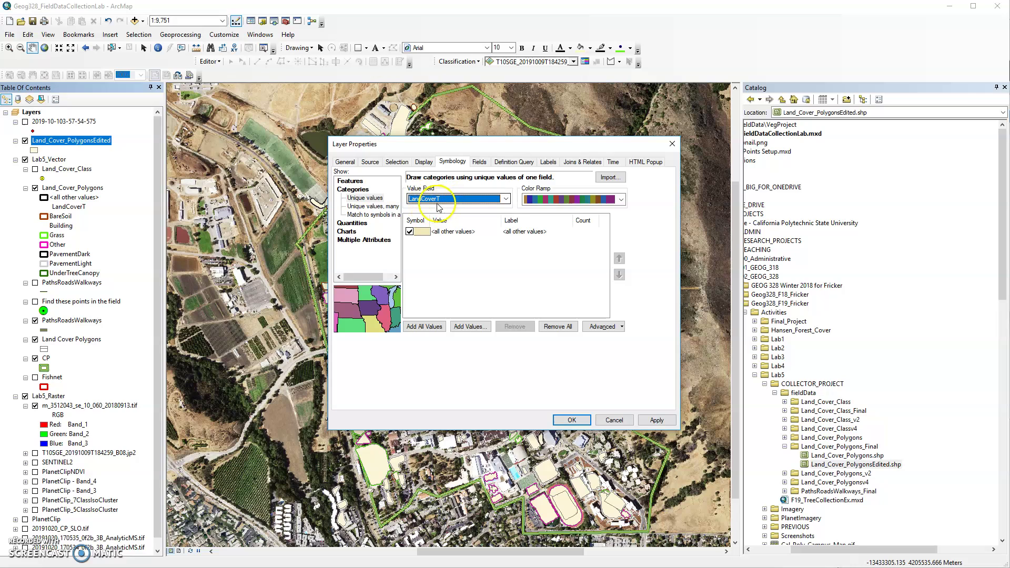
pyautogui.click(424, 326)
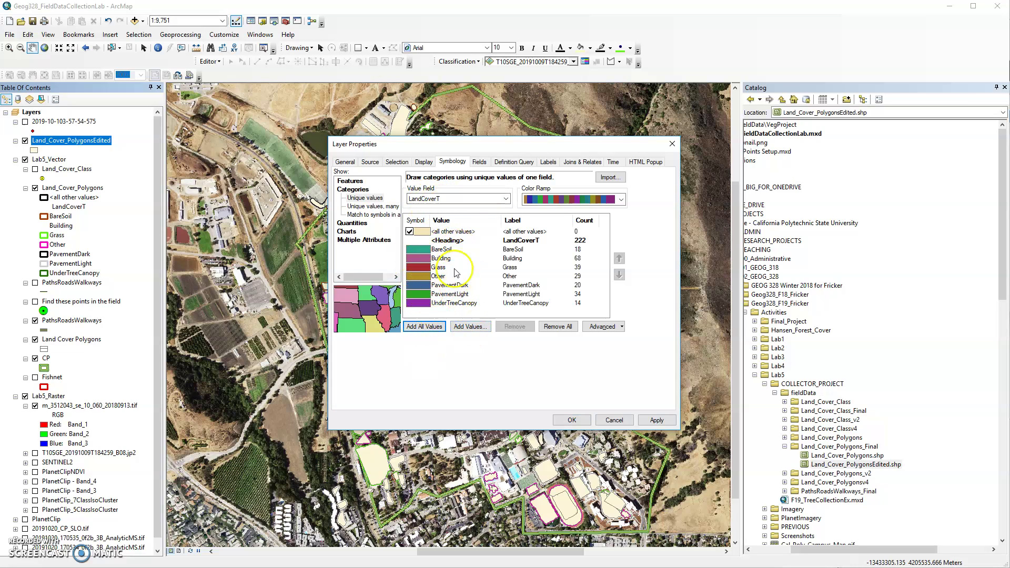
# Step: Set all land cover category symbols to Hollow with an outline width of 2
pyautogui.rightClick(443, 258)
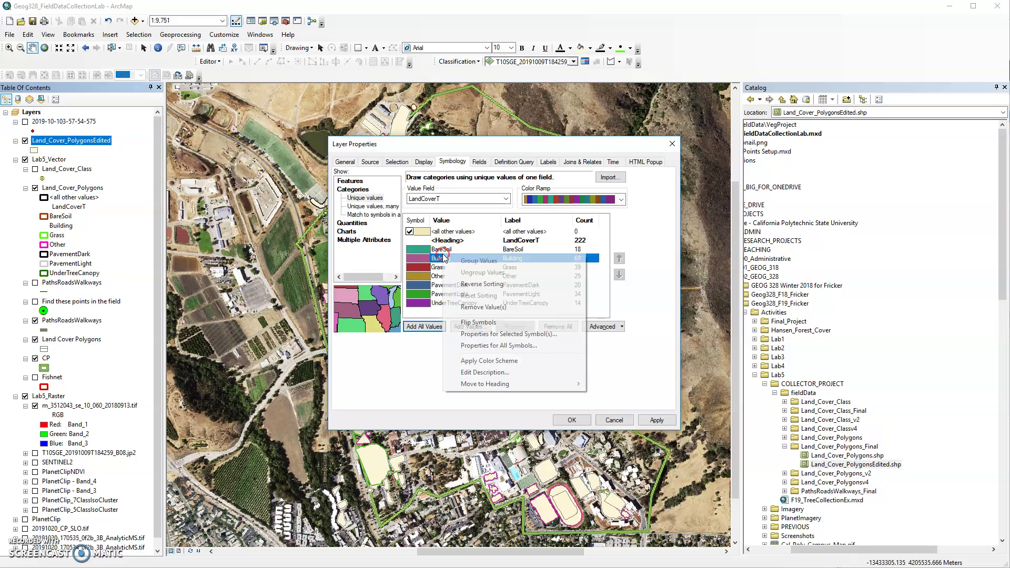
pyautogui.click(476, 347)
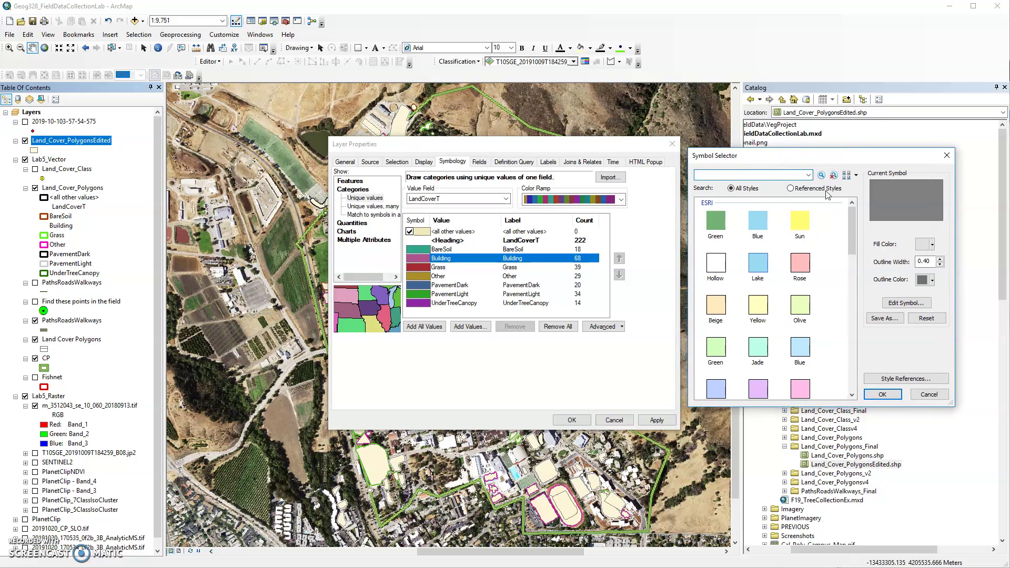
pyautogui.click(728, 279)
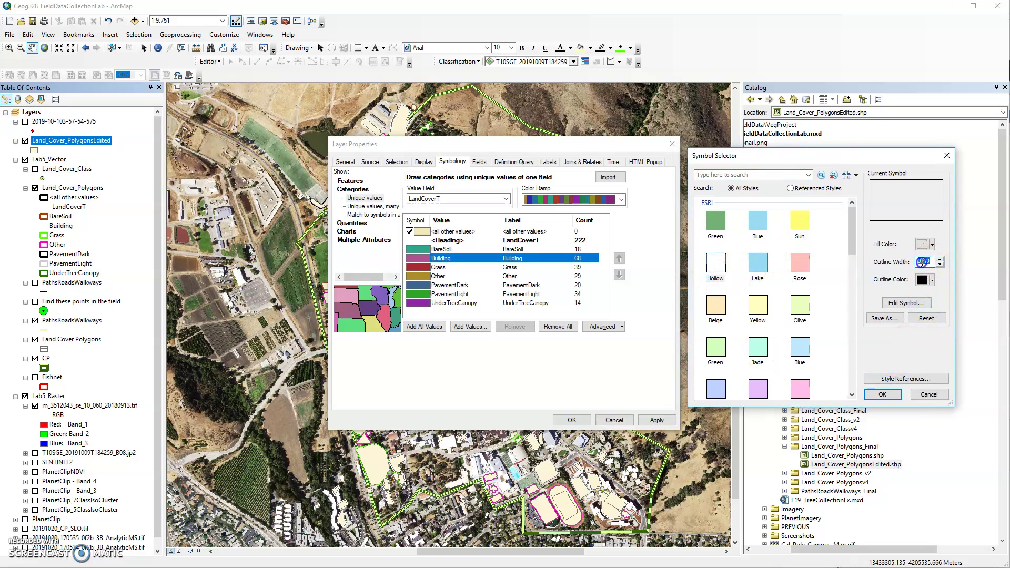
pyautogui.click(882, 394)
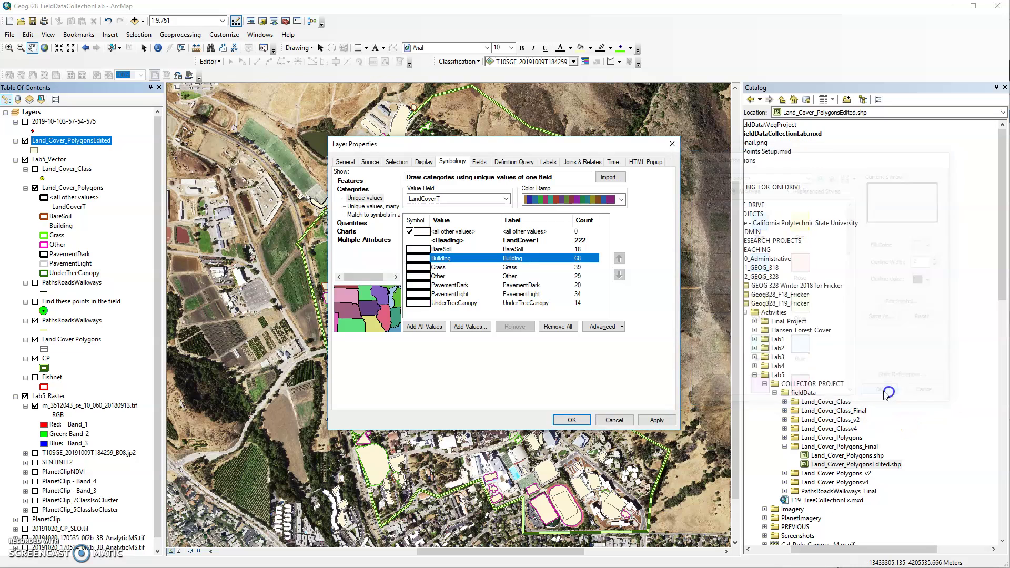
# Step: Set the BareSoil category's outline color to brown and the Building category's outline color to white
pyautogui.doubleClick(416, 253)
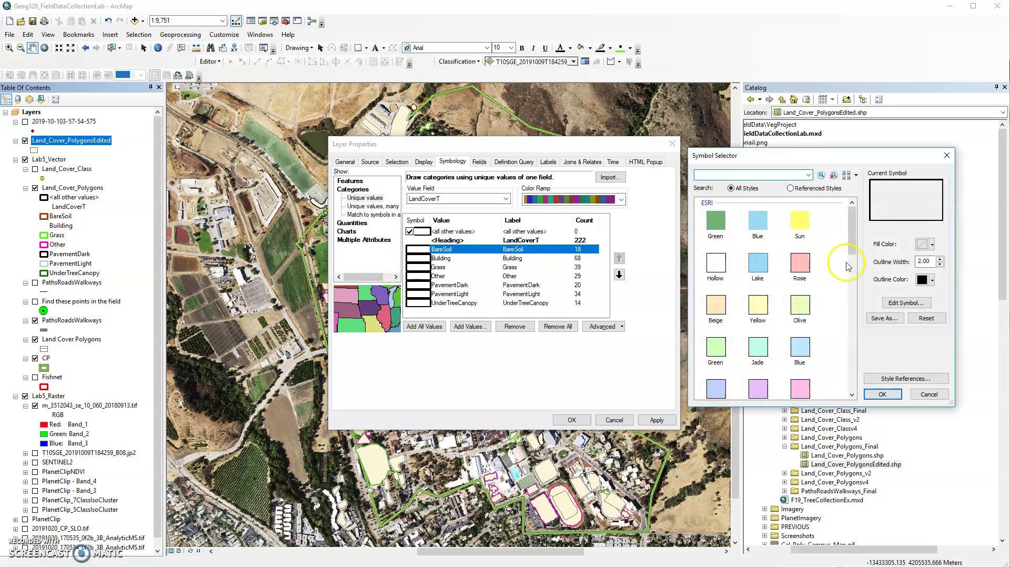
pyautogui.click(932, 280)
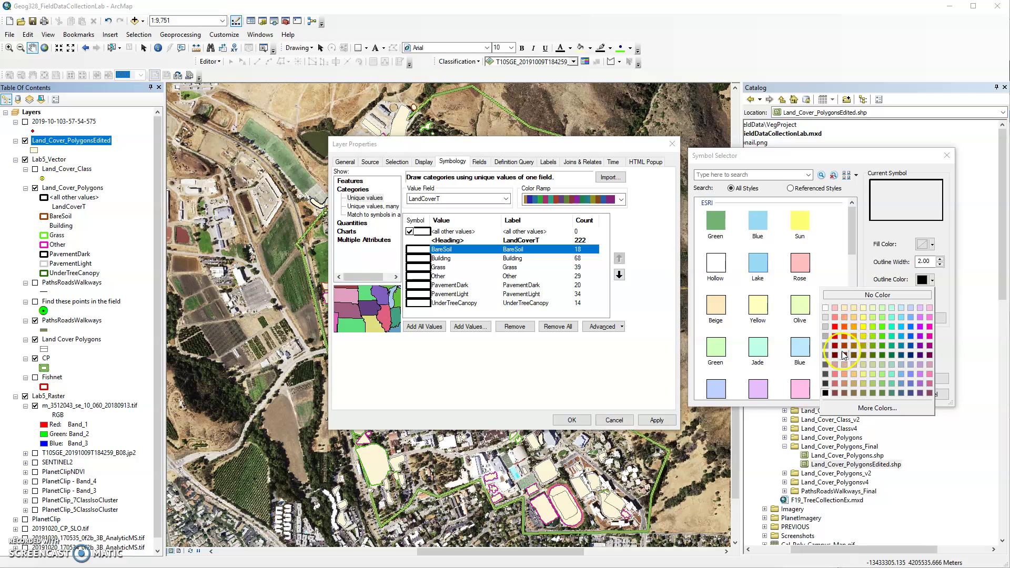
pyautogui.click(854, 346)
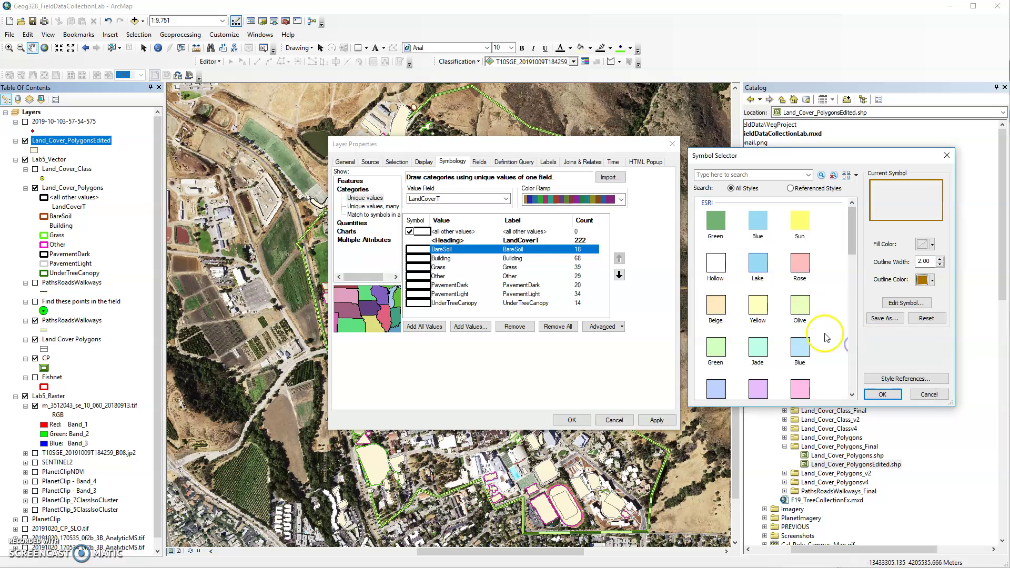
pyautogui.click(886, 394)
pyautogui.doubleClick(498, 261)
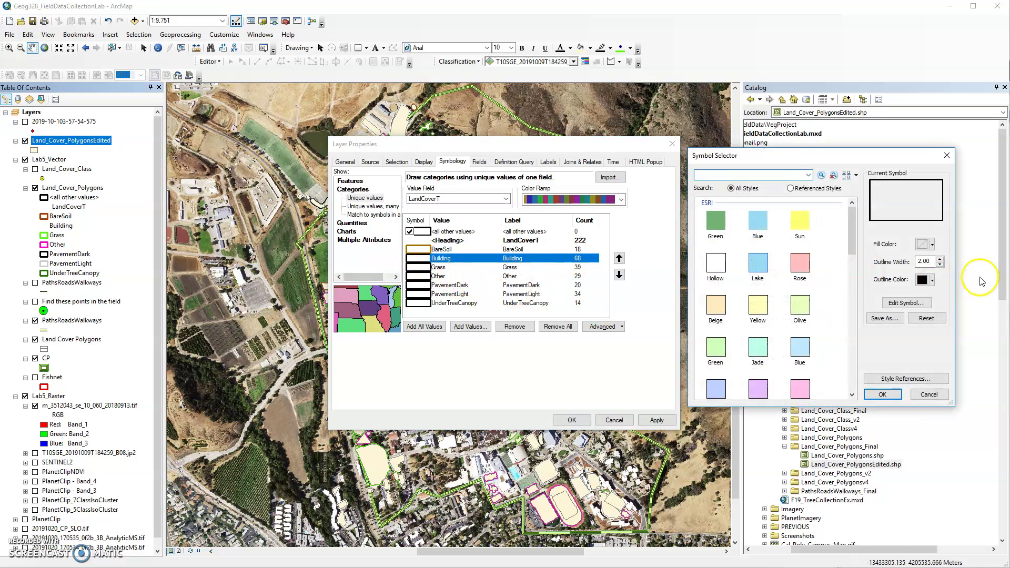
pyautogui.click(932, 279)
pyautogui.click(825, 309)
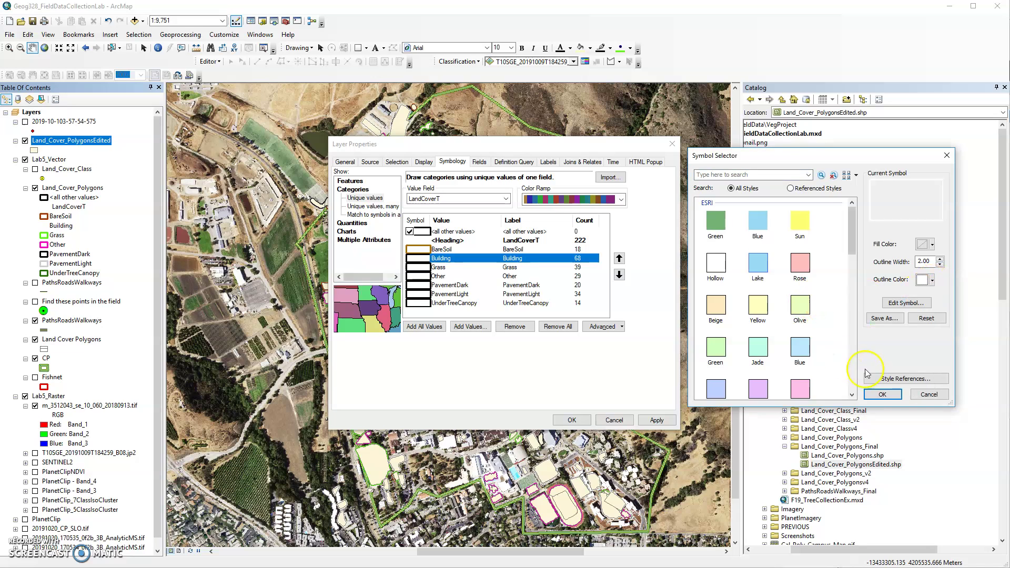
pyautogui.click(883, 393)
# Step: Set the Grass category's outline color to light yellow-green and the Other category's outline color to magenta
pyautogui.doubleClick(425, 271)
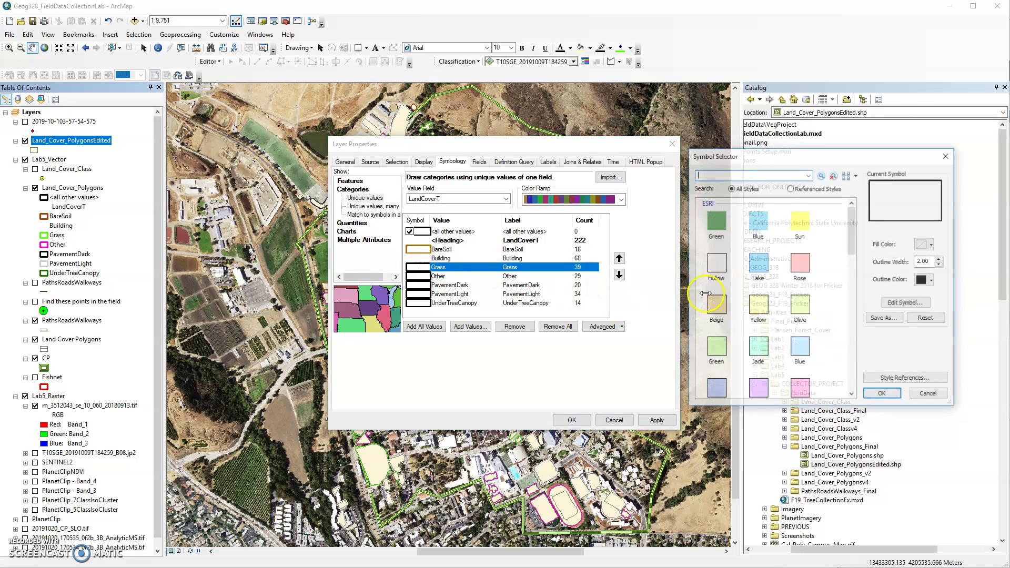
pyautogui.click(932, 280)
pyautogui.click(876, 321)
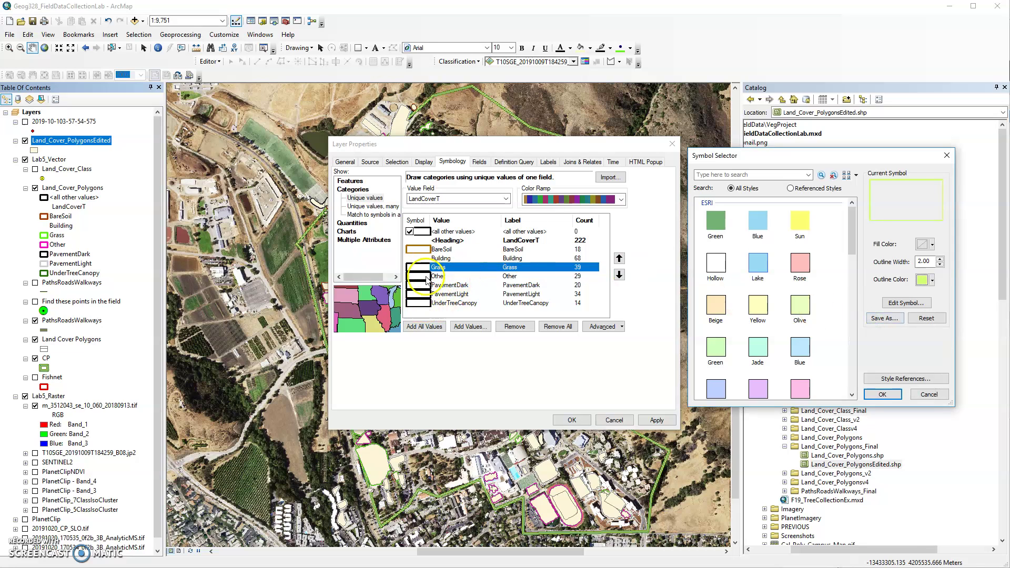
pyautogui.click(882, 394)
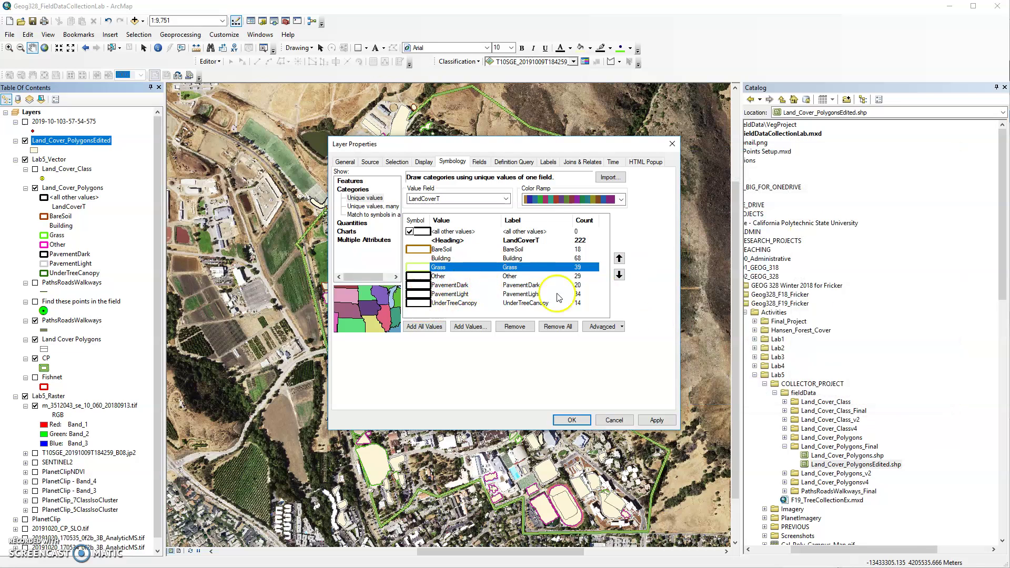
pyautogui.doubleClick(427, 276)
pyautogui.click(931, 280)
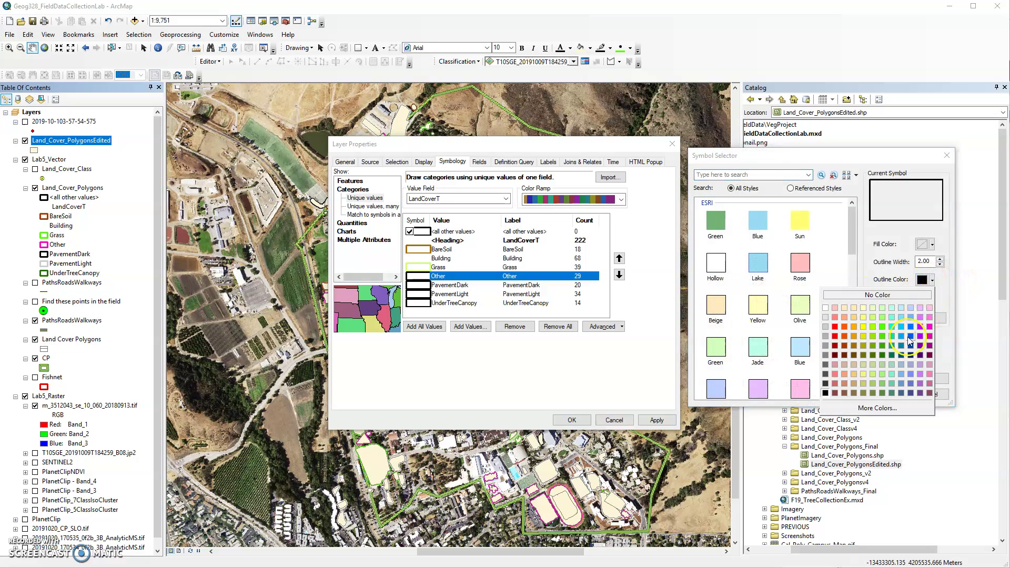
pyautogui.click(929, 326)
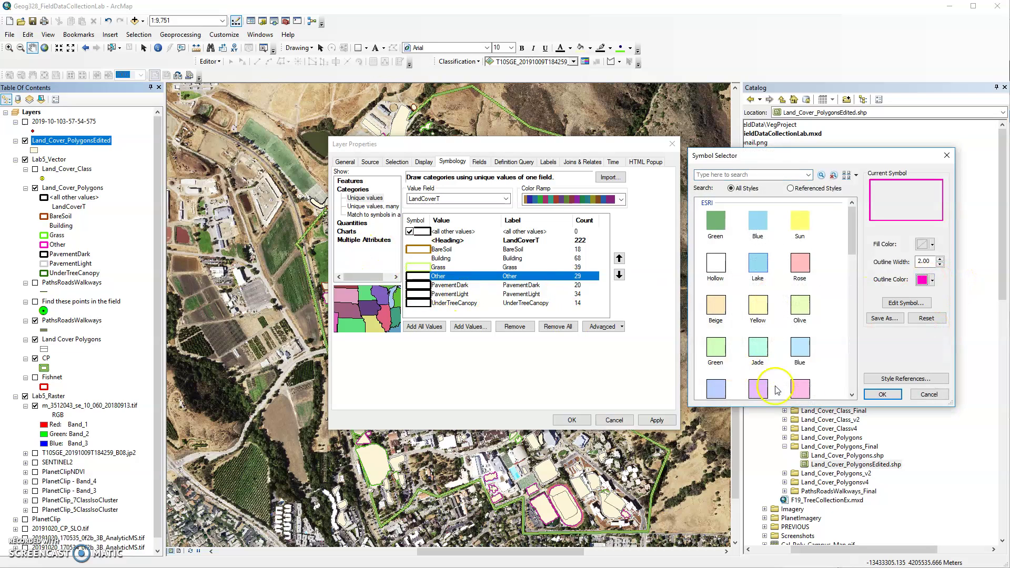
pyautogui.click(882, 394)
# Step: Keep the PavementDark category's outline black and set the PavementLight category's outline color to light gray
pyautogui.click(424, 286)
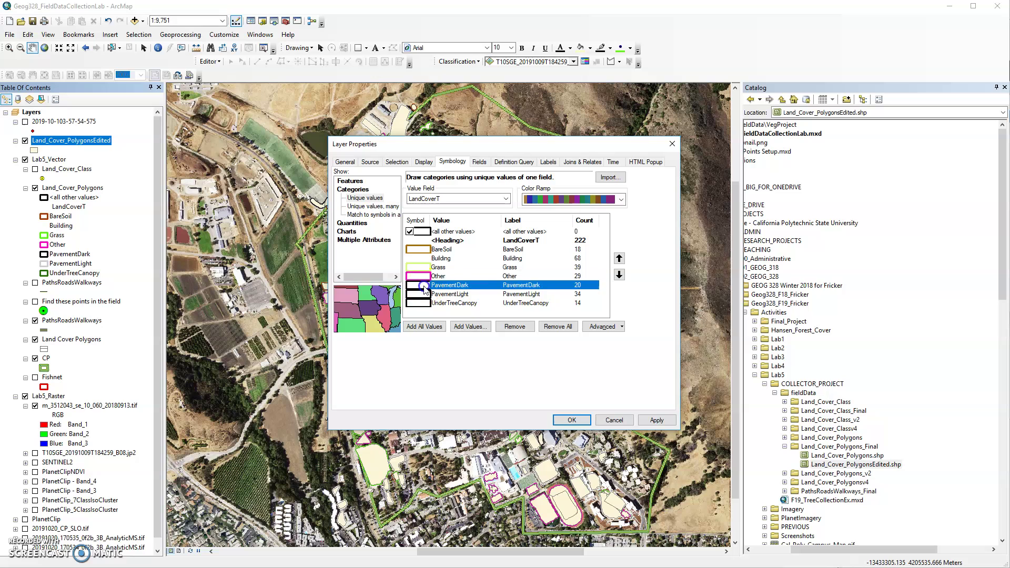
pyautogui.doubleClick(423, 288)
pyautogui.click(883, 396)
pyautogui.doubleClick(416, 295)
pyautogui.click(932, 280)
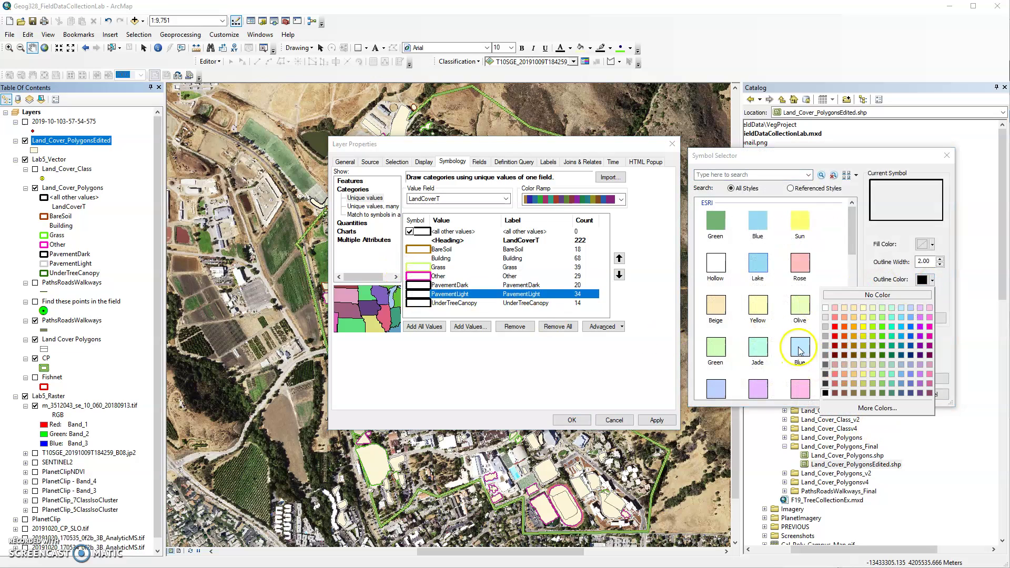
pyautogui.click(826, 337)
pyautogui.click(893, 391)
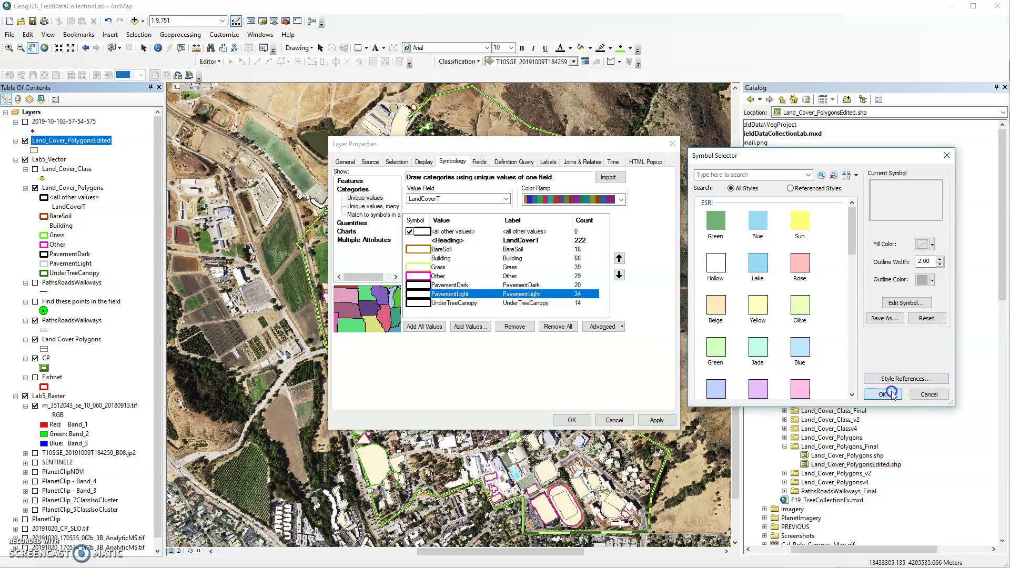
# Step: Set the UnderTreeCanopy category's outline color to dark green and accept the new layer symbology
pyautogui.doubleClick(418, 303)
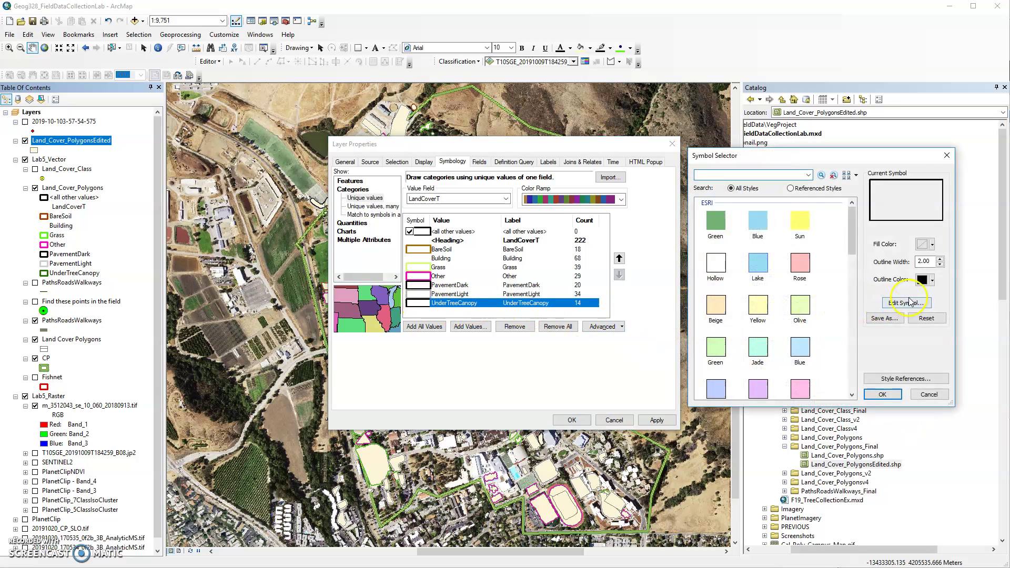
pyautogui.click(931, 279)
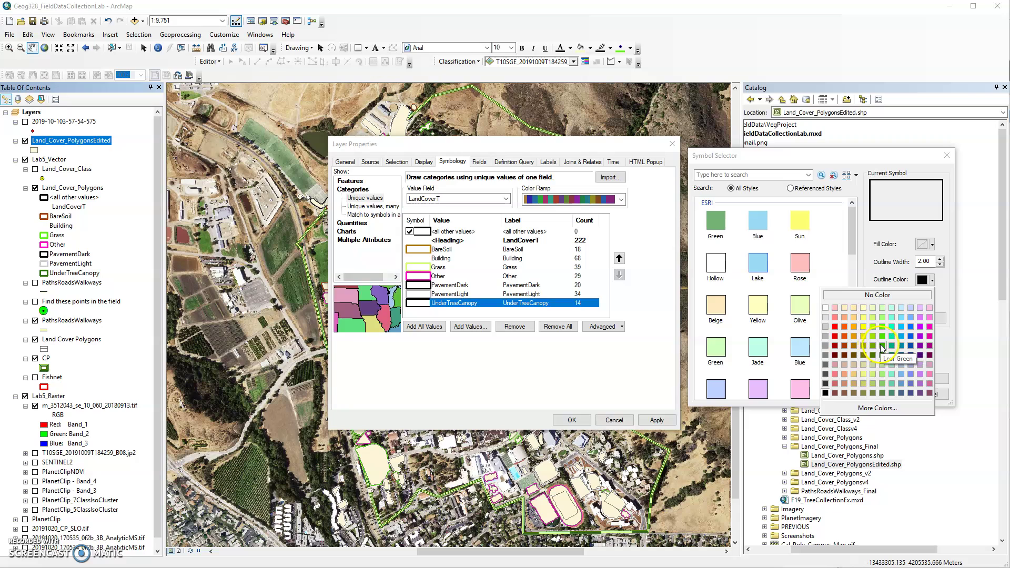
pyautogui.click(881, 345)
pyautogui.click(922, 281)
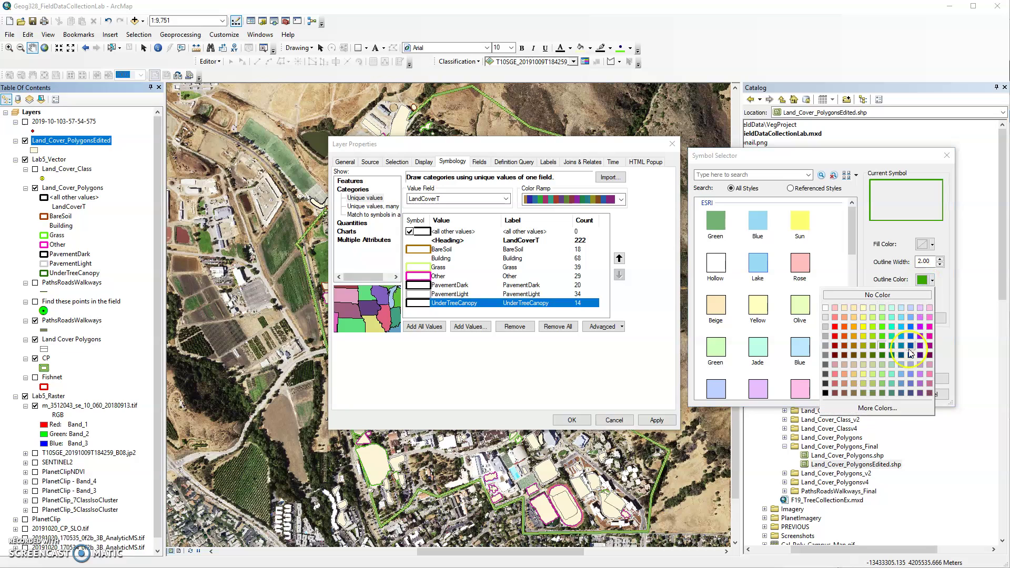
pyautogui.click(884, 356)
pyautogui.click(894, 393)
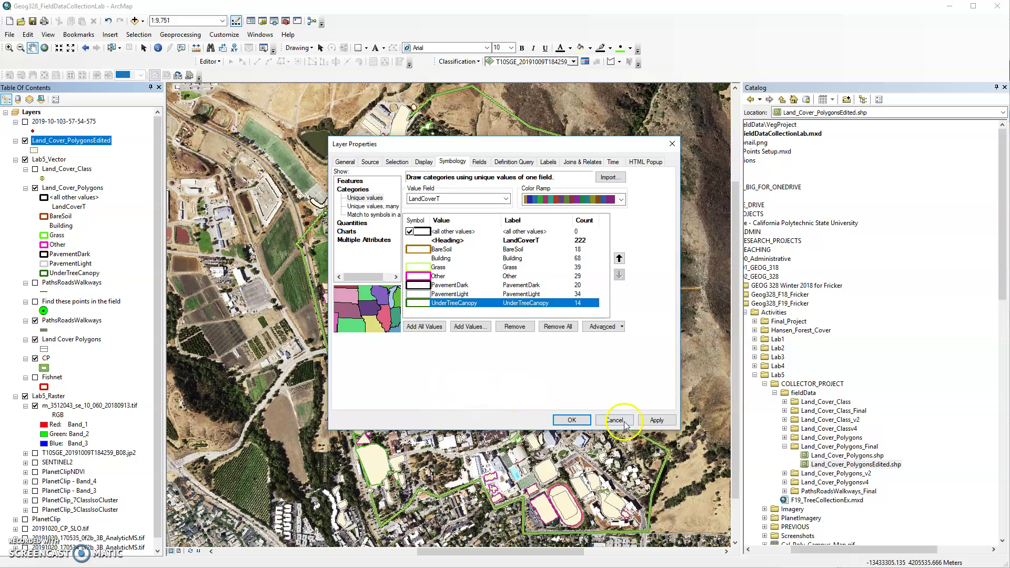
pyautogui.click(581, 420)
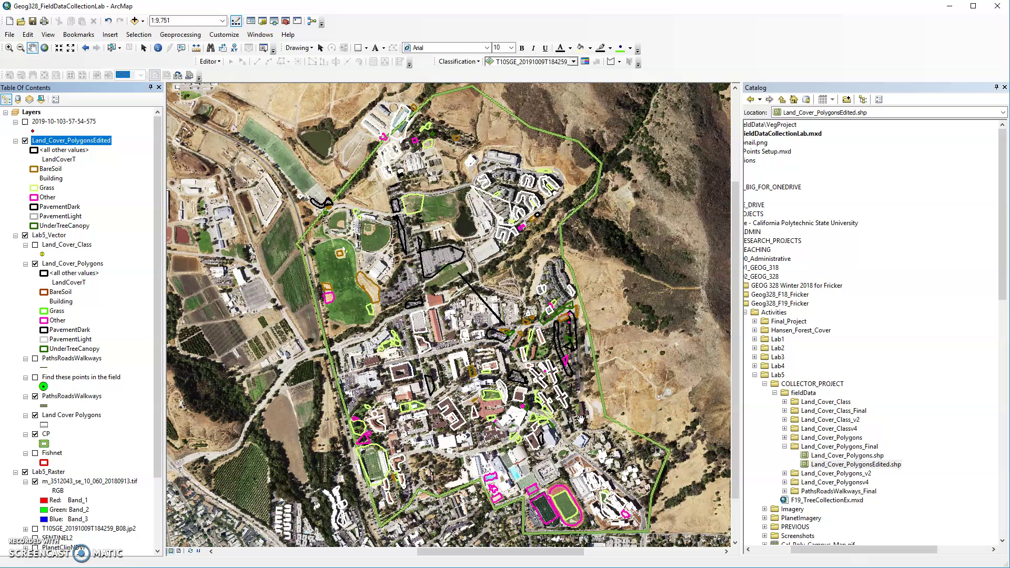
# Step: Hide the original Land_Cover_Polygons layer and open the attribute table of Land_Cover_PolygonsEdited
pyautogui.click(35, 265)
pyautogui.click(35, 265)
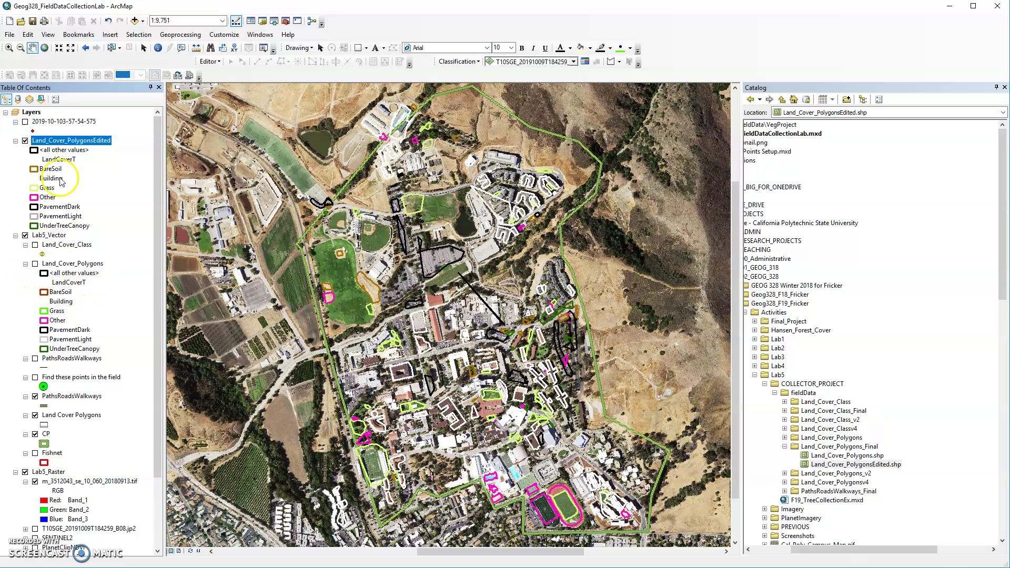
pyautogui.rightClick(53, 146)
pyautogui.click(89, 172)
pyautogui.click(666, 523)
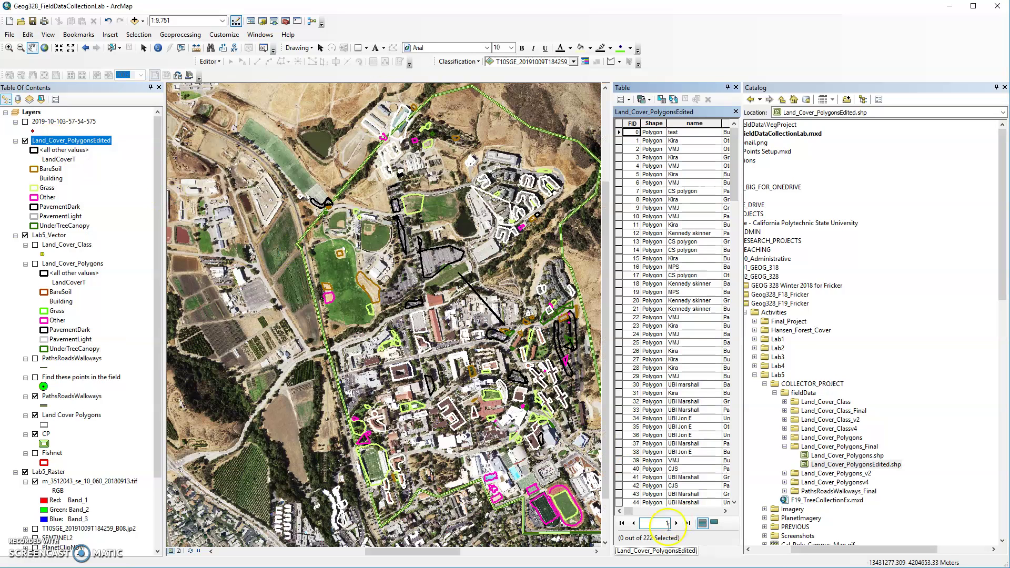
# Step: Close the Catalog window and widen the attribute table to show the LandCoverT and comments fields
pyautogui.click(1005, 88)
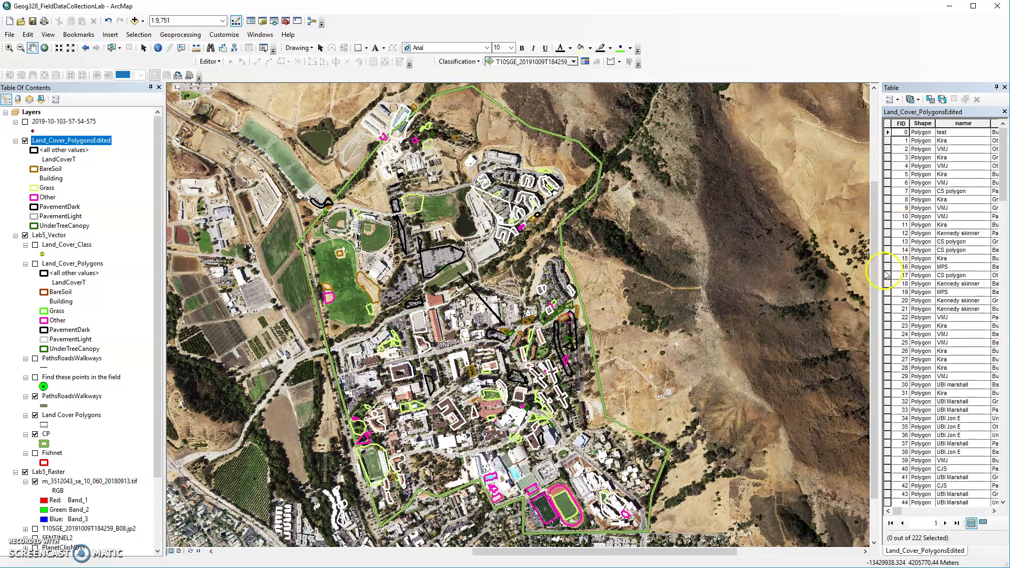
pyautogui.moveTo(880, 276); pyautogui.dragTo(704, 284)
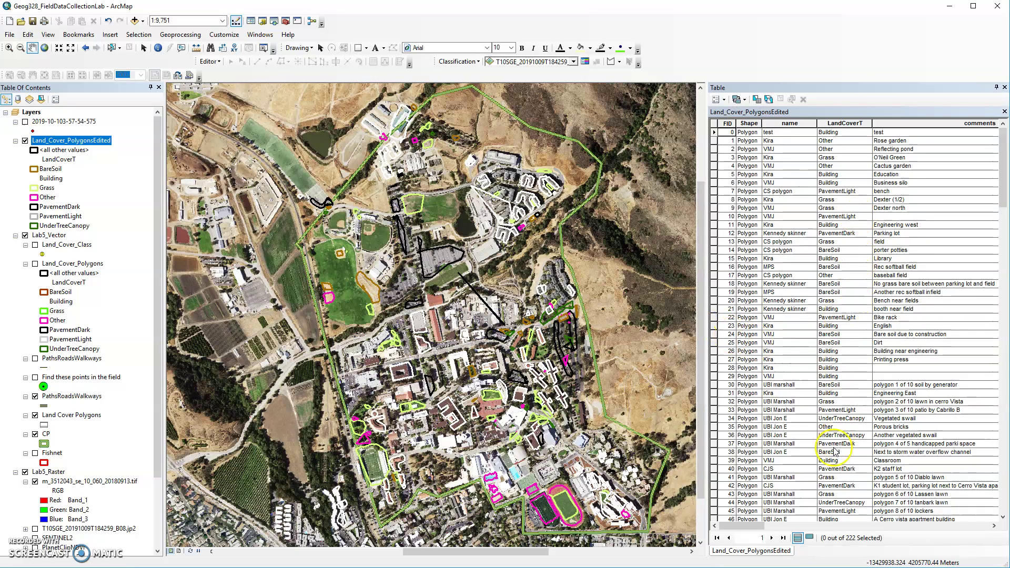
pyautogui.click(482, 295)
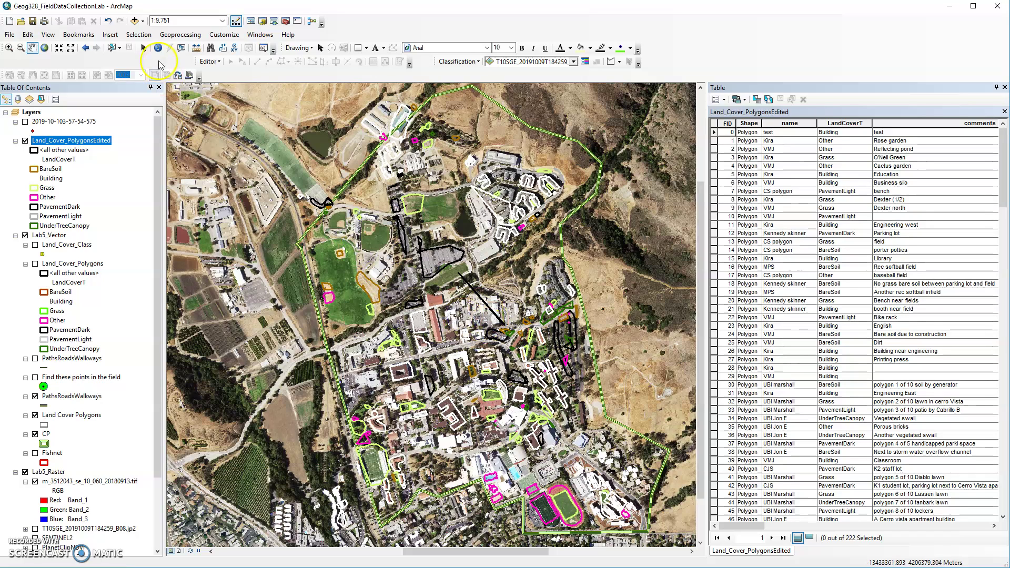
# Step: Check in the list of available toolbars whether the Editor toolbar is enabled
pyautogui.click(208, 62)
pyautogui.click(208, 62)
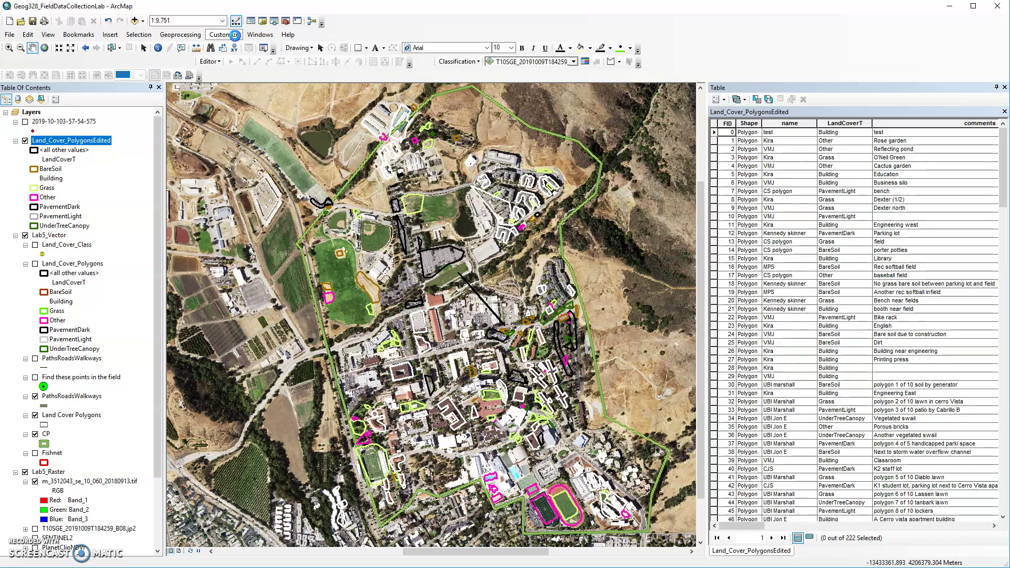
pyautogui.click(224, 35)
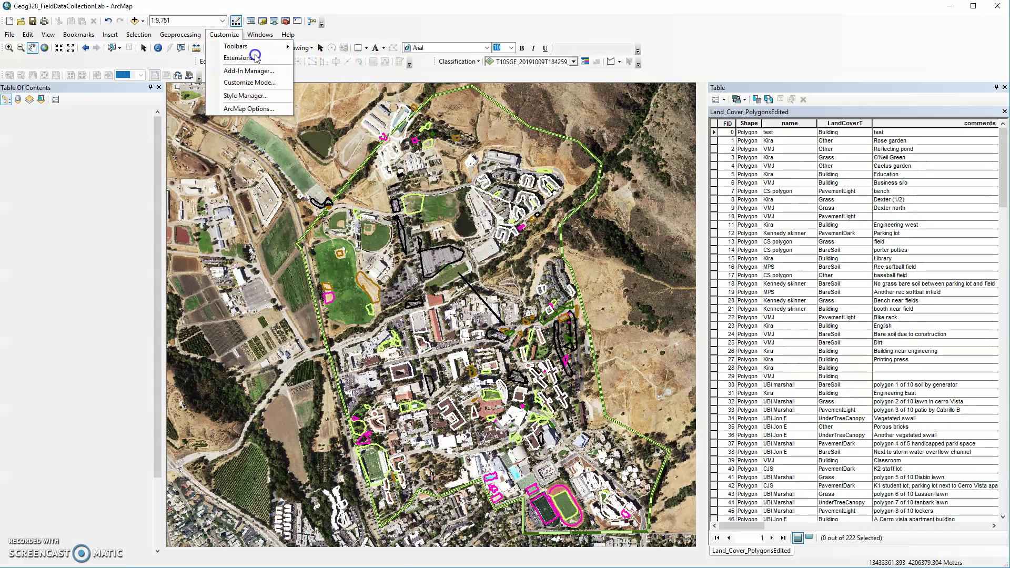
pyautogui.moveTo(261, 48)
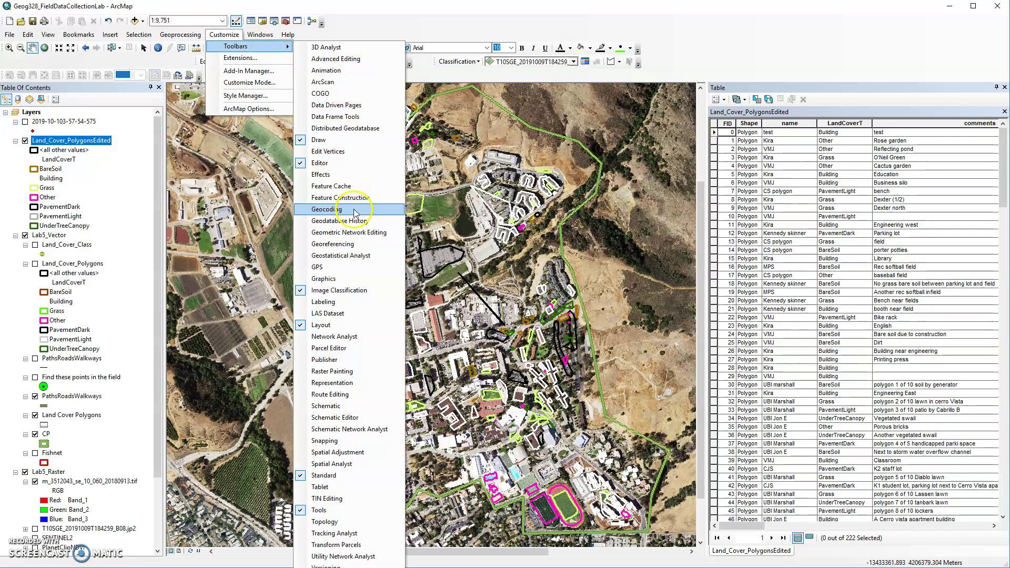
pyautogui.click(362, 31)
# Step: Start an edit session on the Land_Cover_PolygonsEdited layer
pyautogui.click(215, 67)
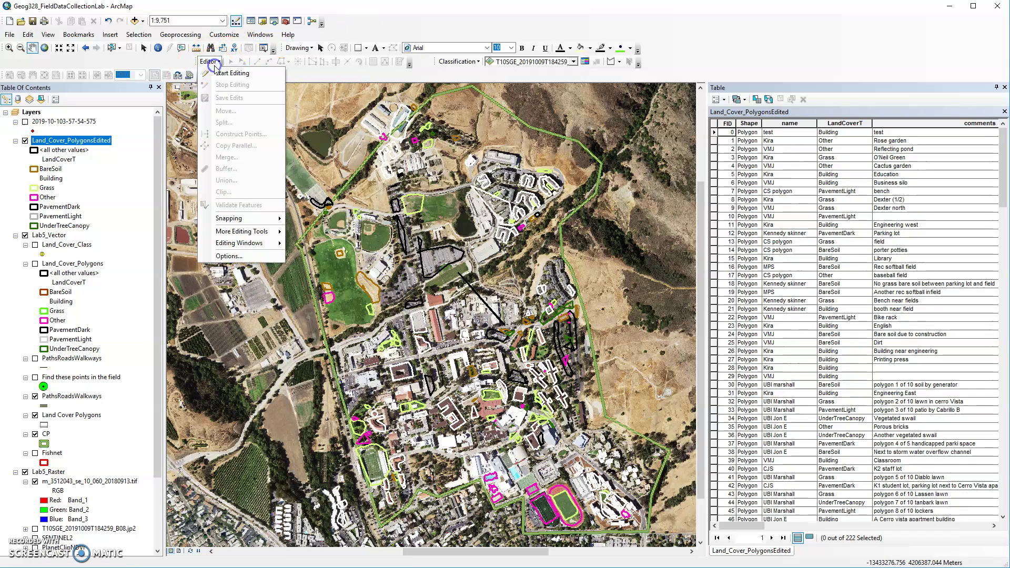
pyautogui.click(225, 74)
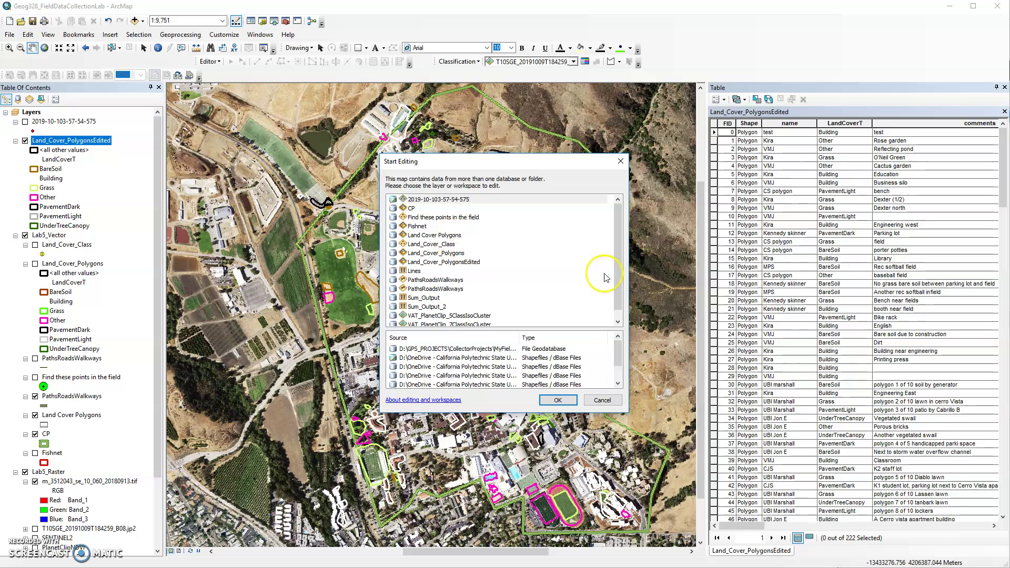
pyautogui.click(464, 262)
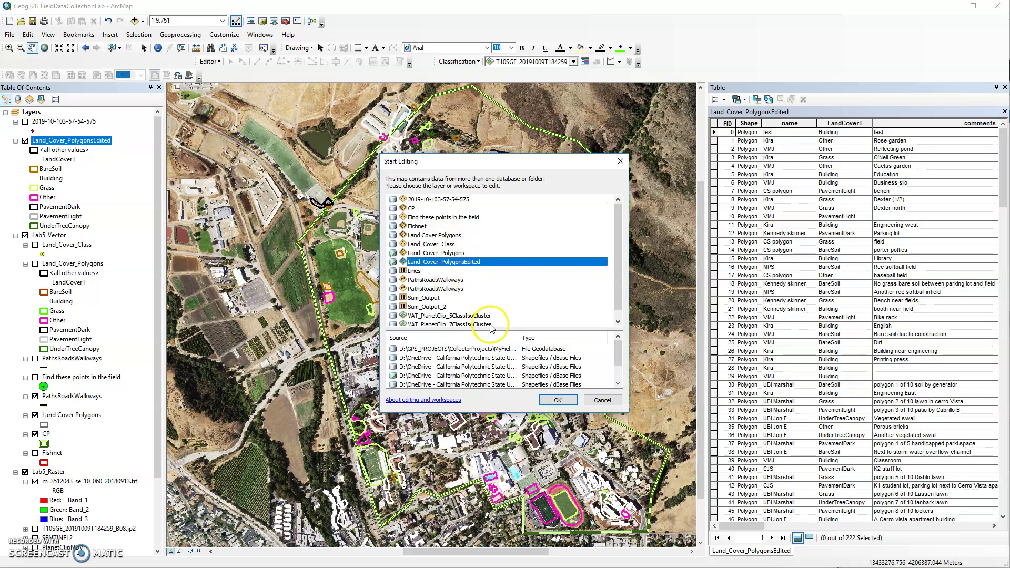
pyautogui.click(556, 401)
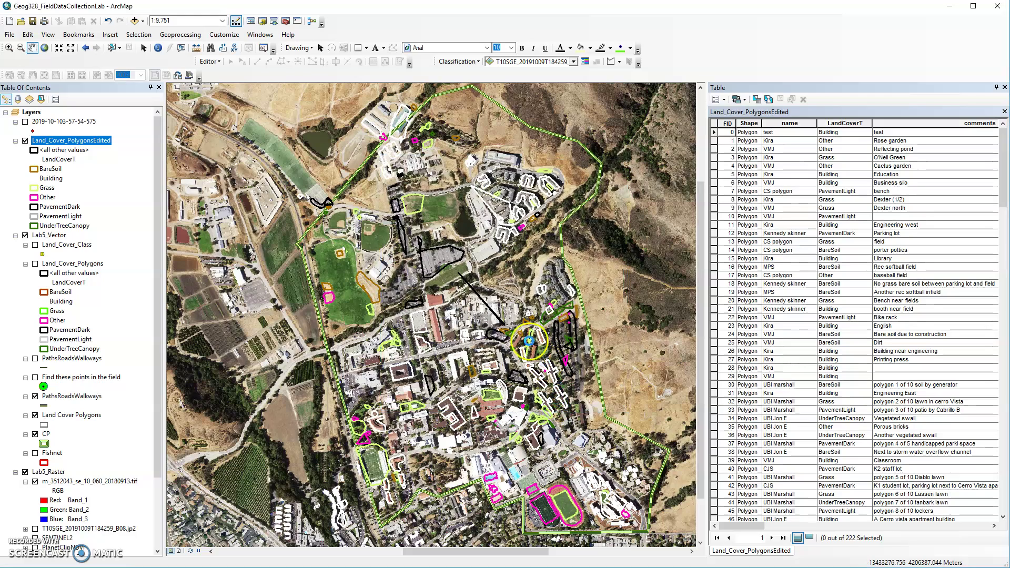
pyautogui.click(557, 398)
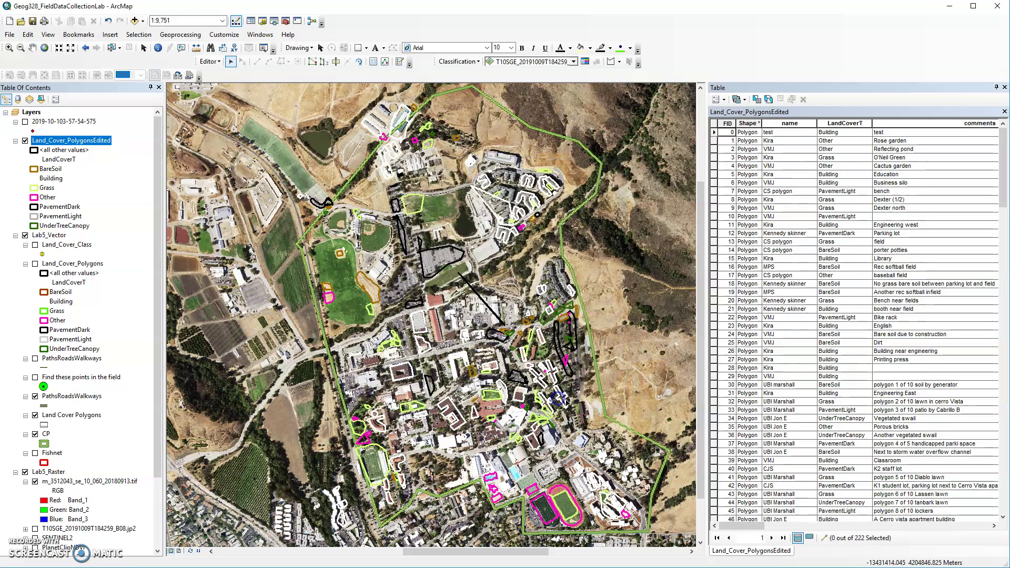
# Step: Turn on the Fishnet layer to overlay the grid on the campus map
pyautogui.click(95, 143)
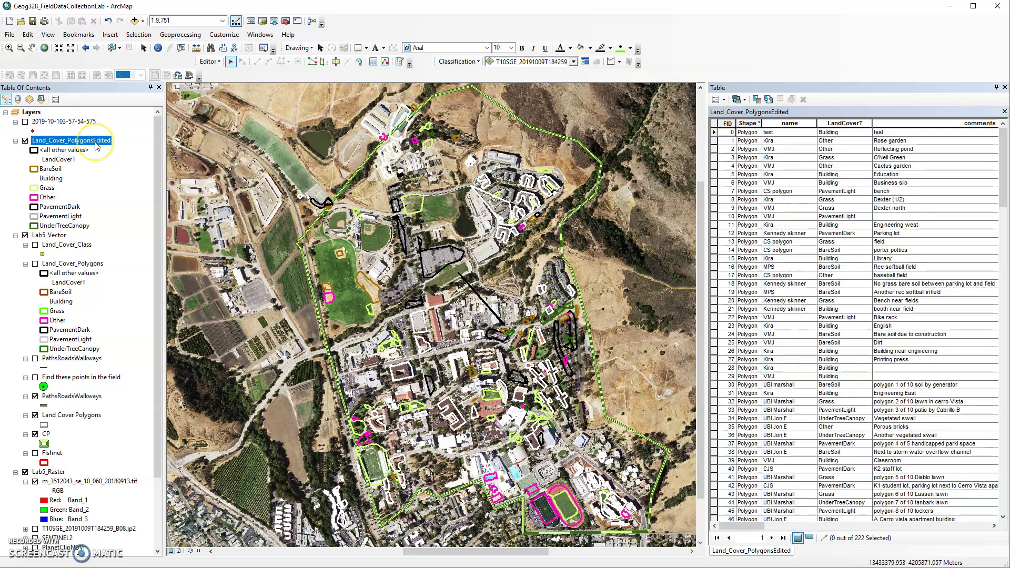
pyautogui.scroll(-2, 58, 416)
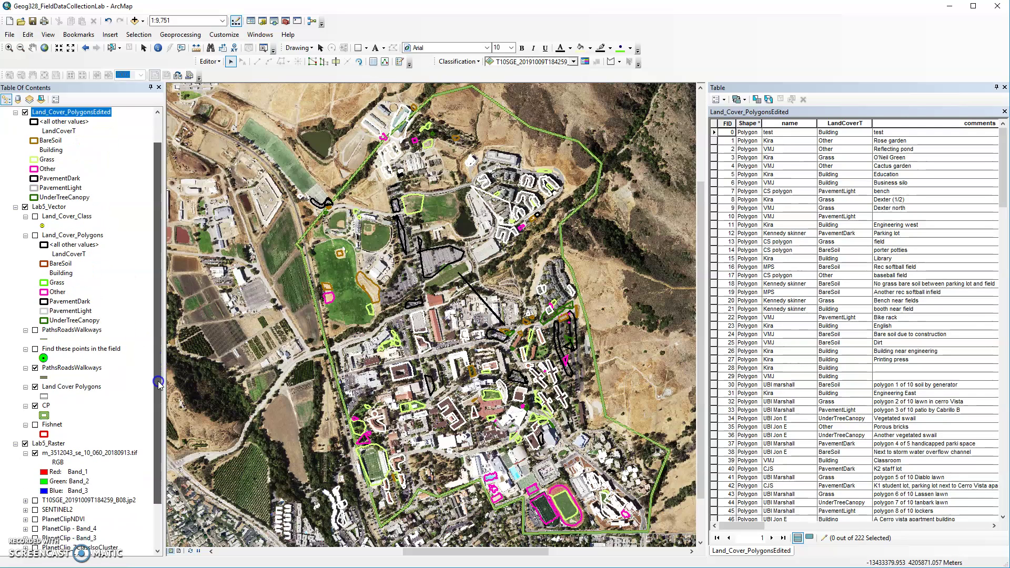
pyautogui.click(35, 415)
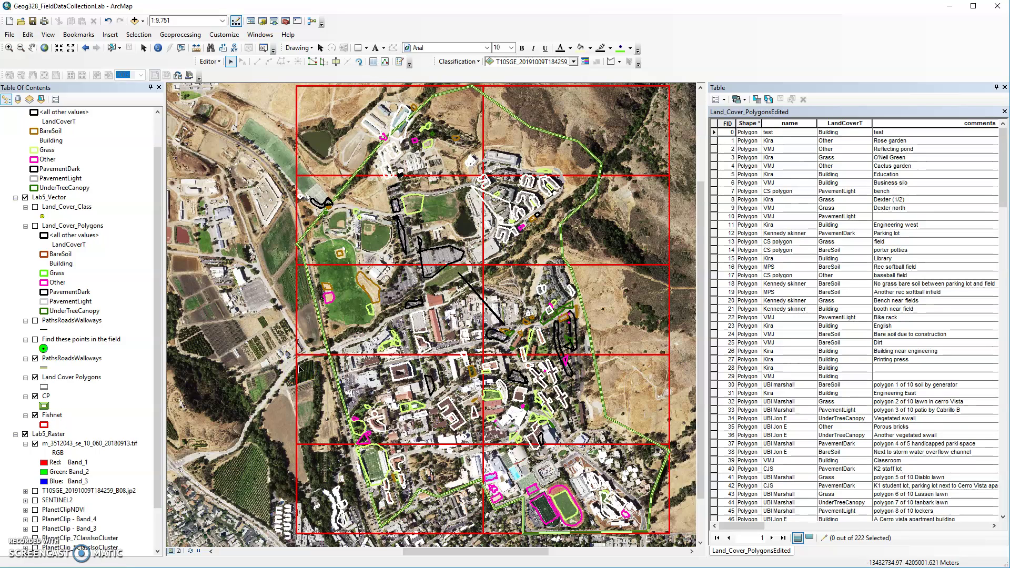
# Step: Delete the long, thin PavementDark polygon between the sports field and the parking lot, listing only the selected record in the attribute table
pyautogui.click(9, 47)
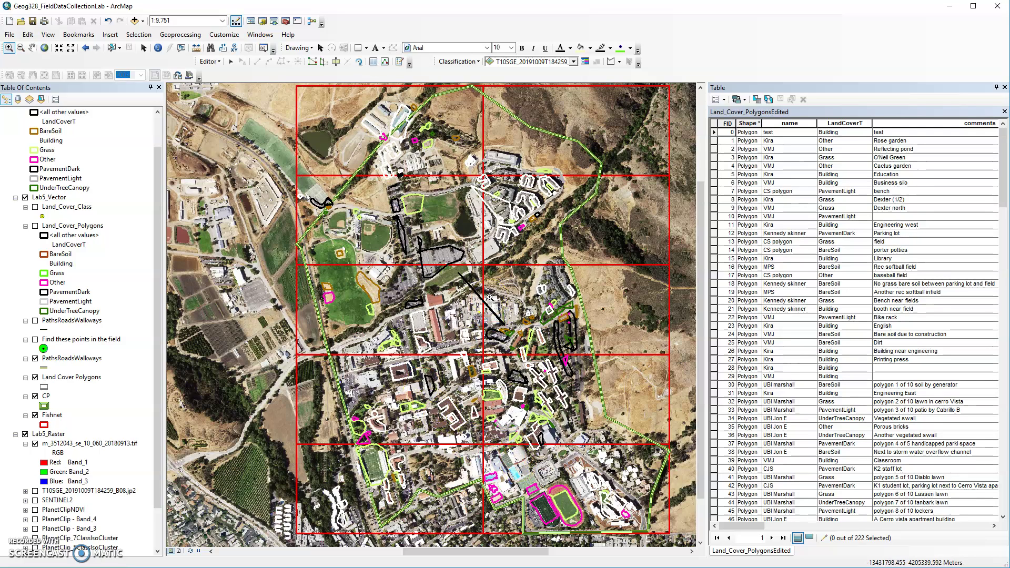
pyautogui.moveTo(435, 262); pyautogui.dragTo(548, 352)
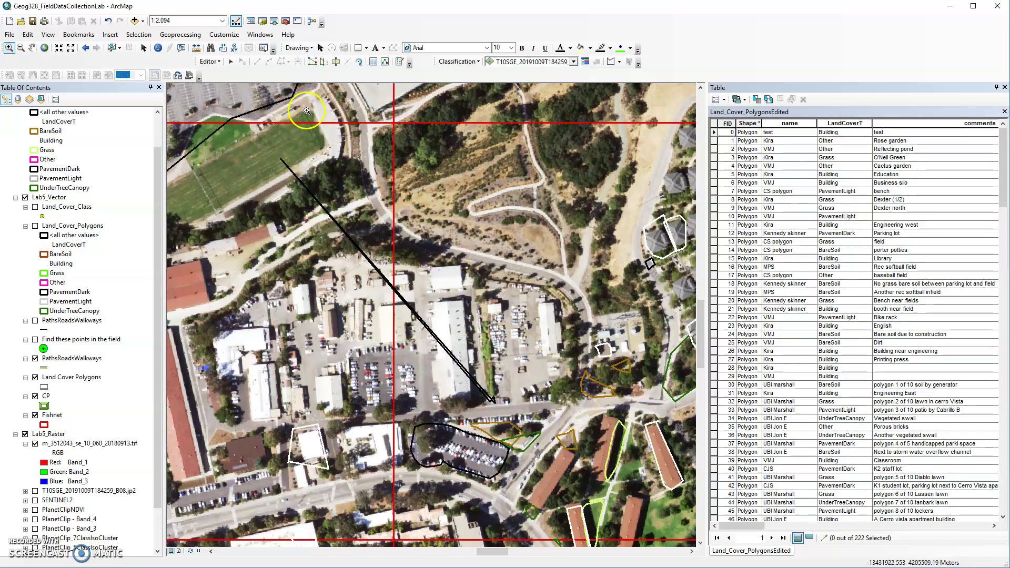
pyautogui.click(230, 62)
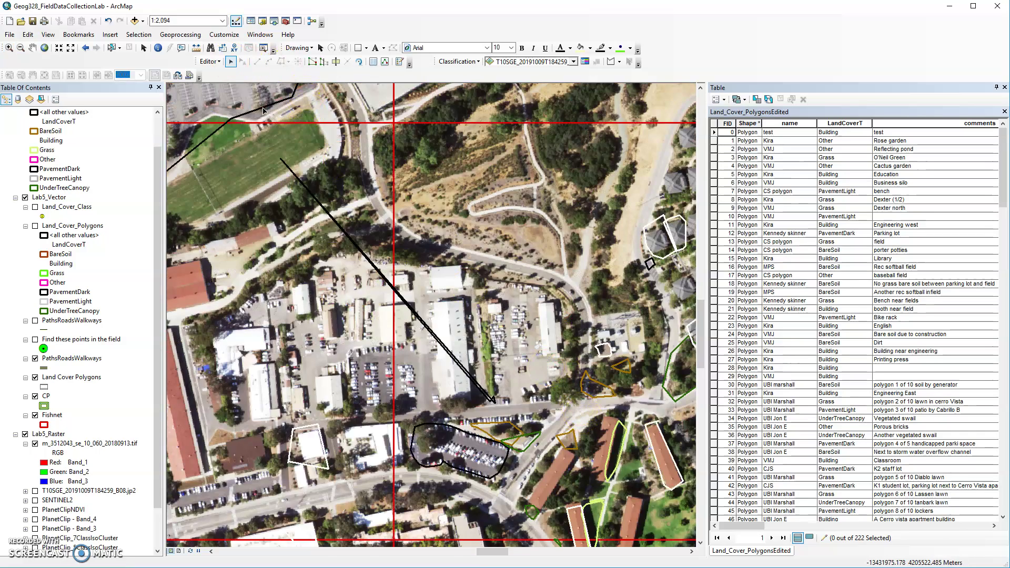
pyautogui.click(387, 282)
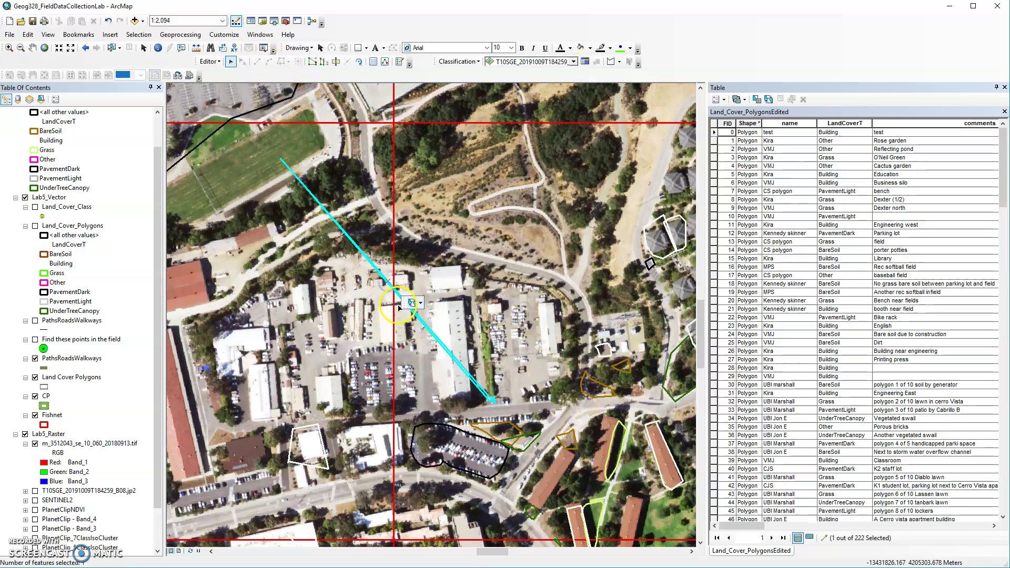
pyautogui.click(811, 538)
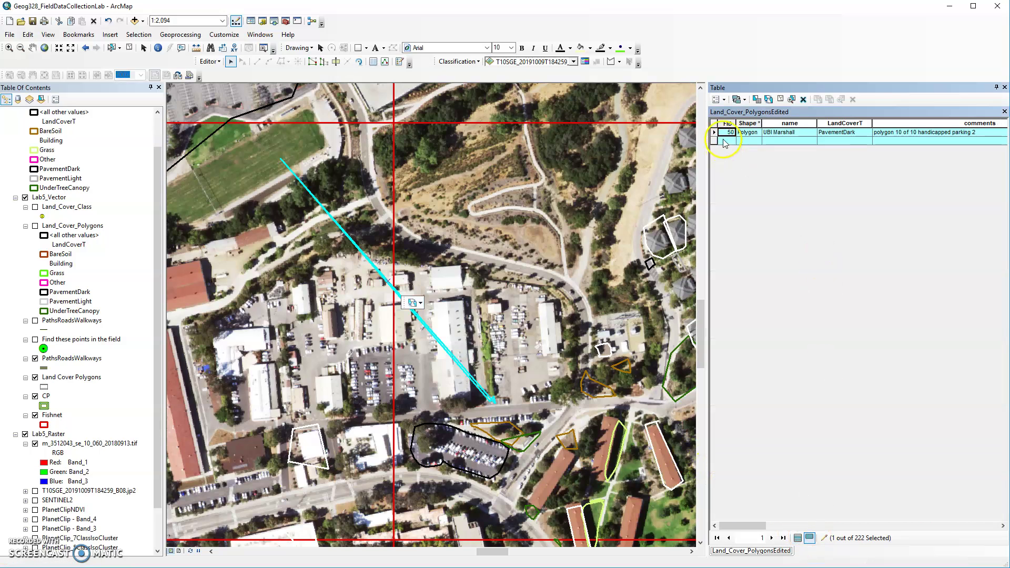
pyautogui.rightClick(471, 380)
pyautogui.click(490, 415)
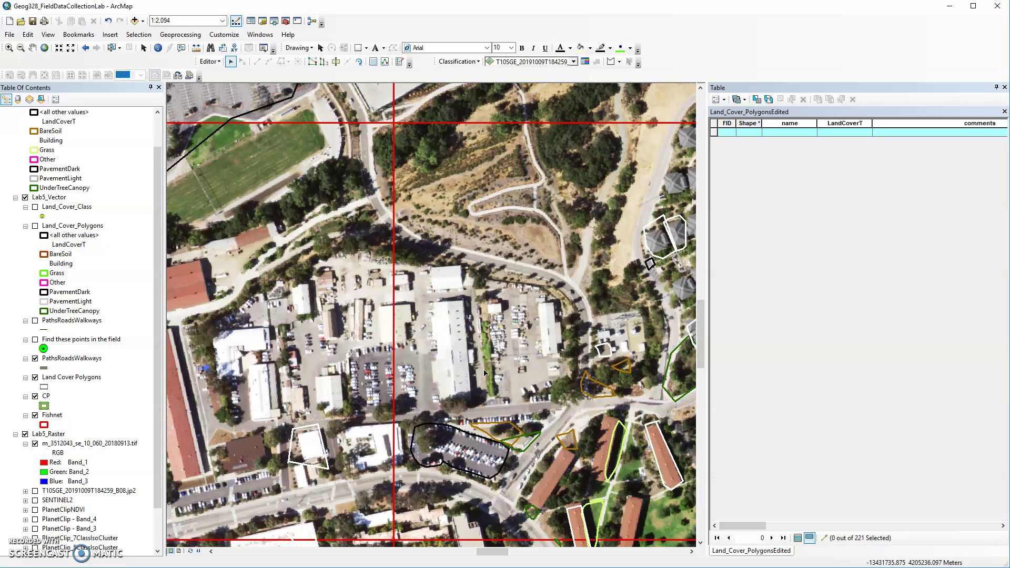
# Step: Reshape the BareSoil polygon commented "Soil and mulch" beside the road junction, moving its vertices inward to match the soil patch on the imagery
pyautogui.click(603, 396)
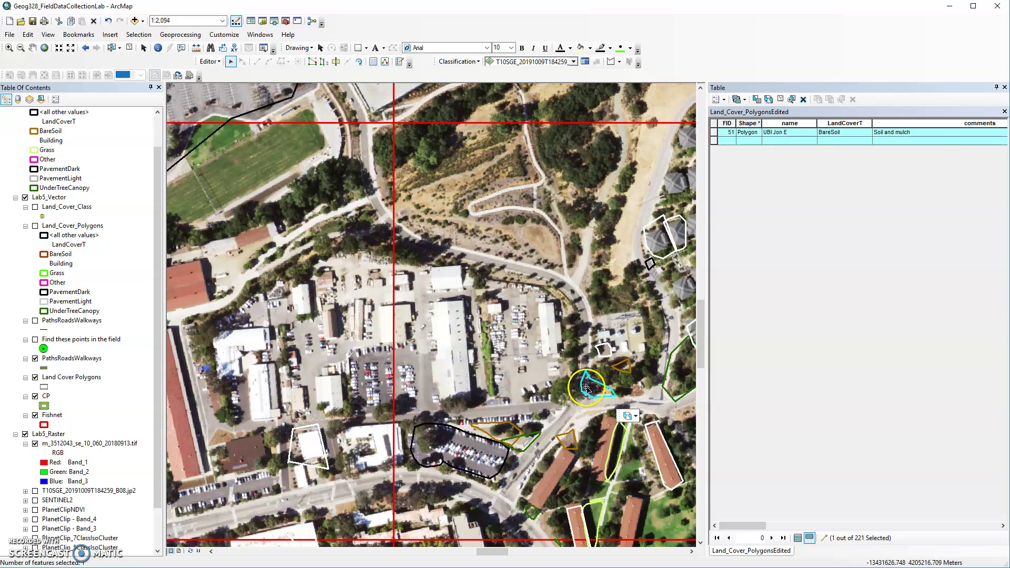
pyautogui.scroll(-3, 598, 393)
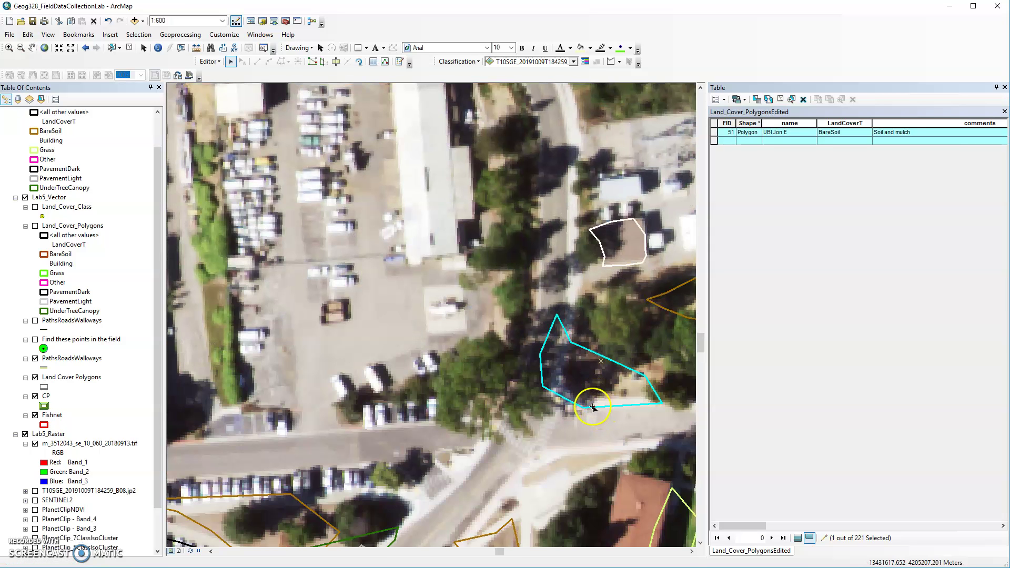
pyautogui.doubleClick(592, 407)
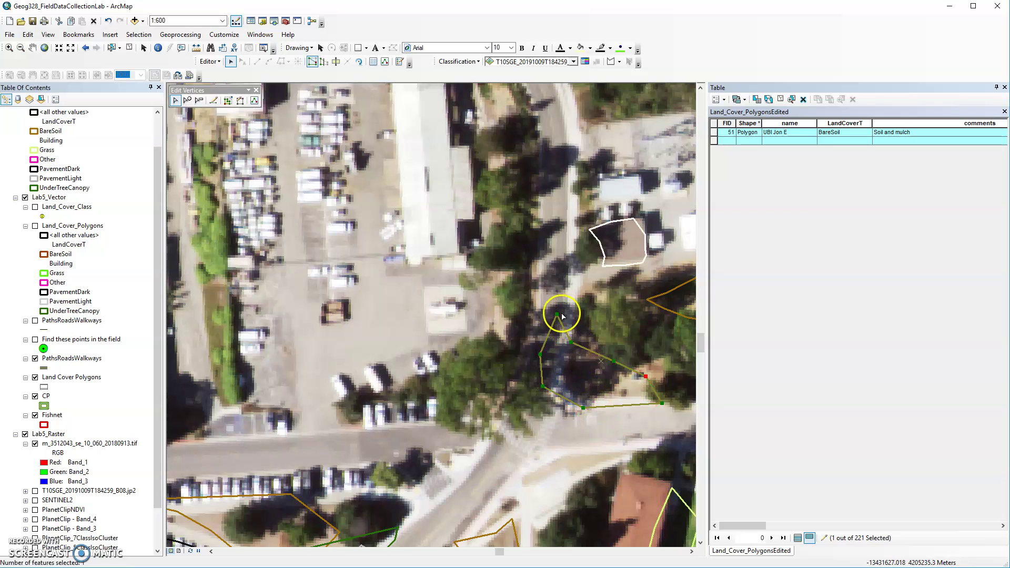
pyautogui.moveTo(555, 312); pyautogui.dragTo(612, 361)
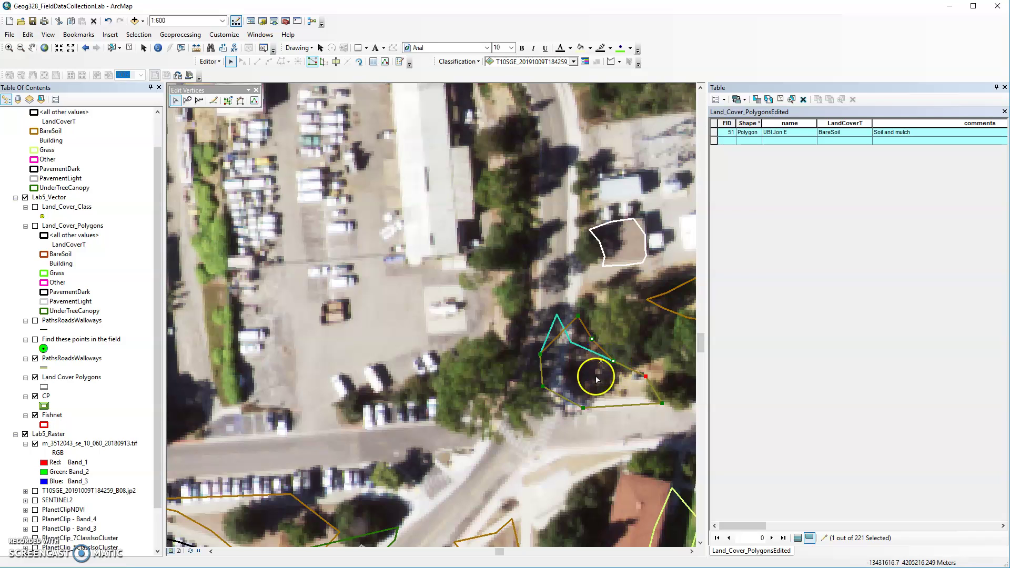
pyautogui.moveTo(565, 365); pyautogui.dragTo(566, 363)
pyautogui.click(625, 404)
pyautogui.moveTo(661, 402); pyautogui.dragTo(583, 400)
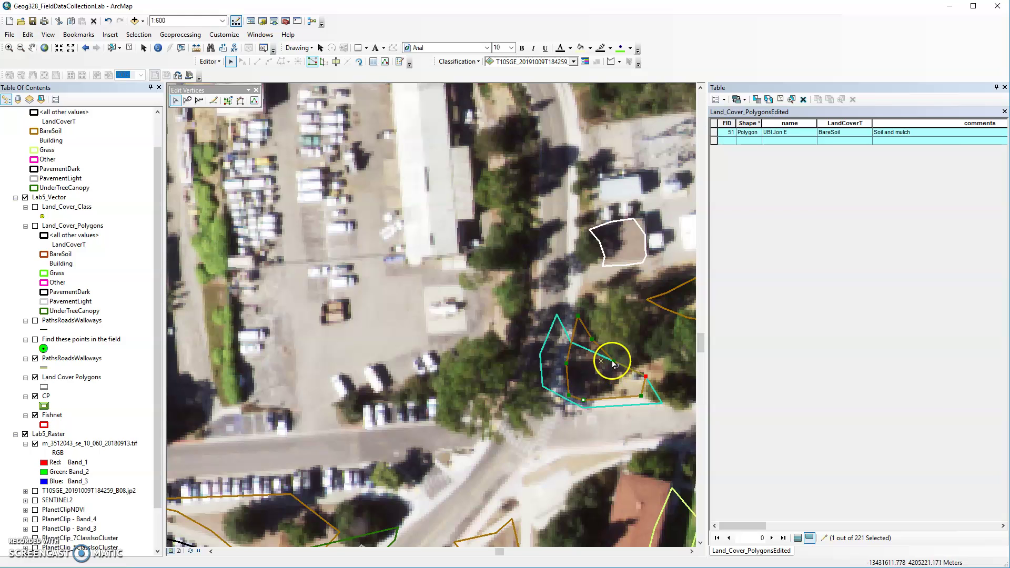
pyautogui.moveTo(614, 362); pyautogui.dragTo(608, 367)
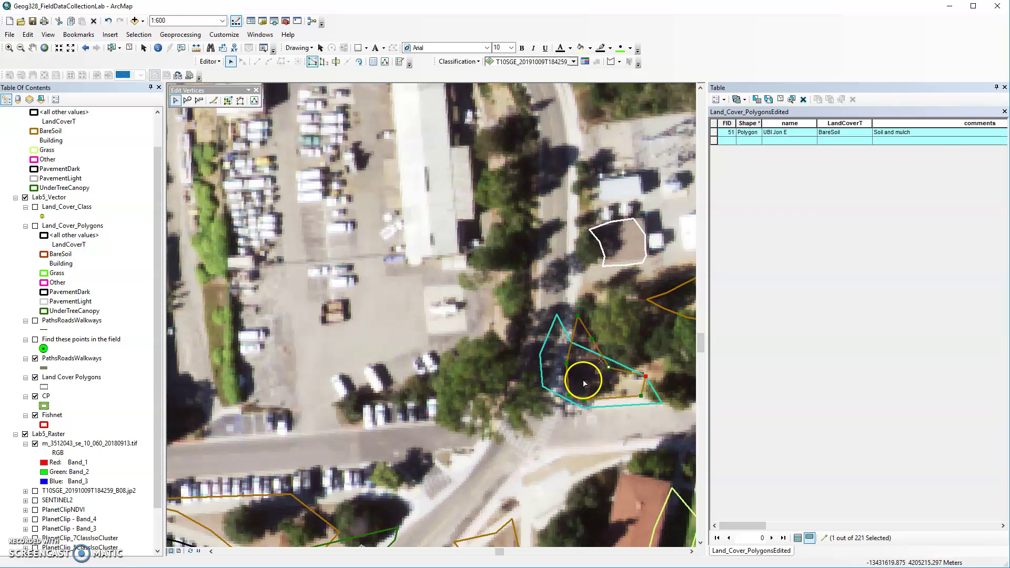
pyautogui.click(573, 473)
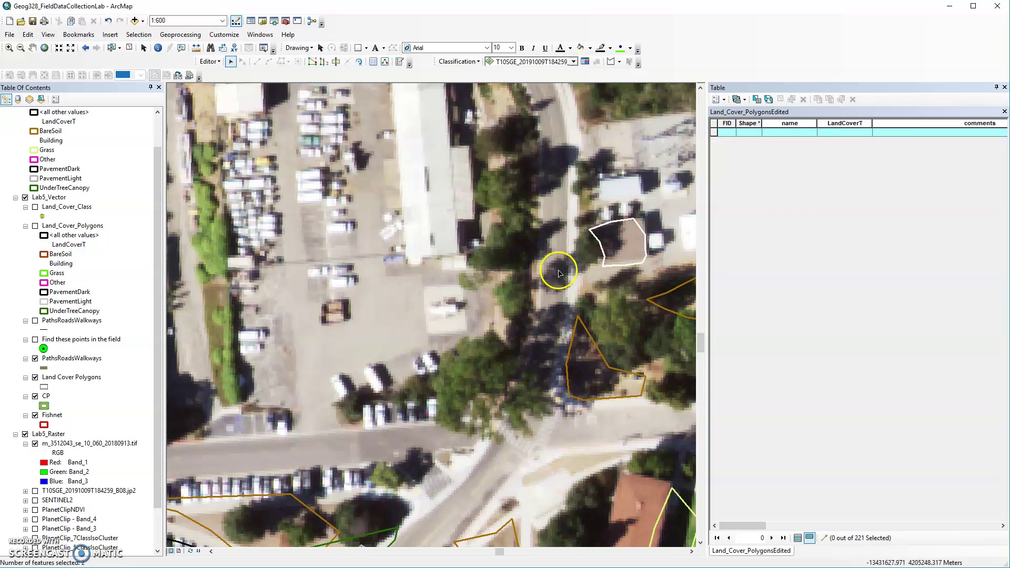
# Step: Open the lap pool polygon for vertex editing and move vertices to the pool's southeast corner and adjoining southern edge
pyautogui.click(70, 49)
pyautogui.click(70, 48)
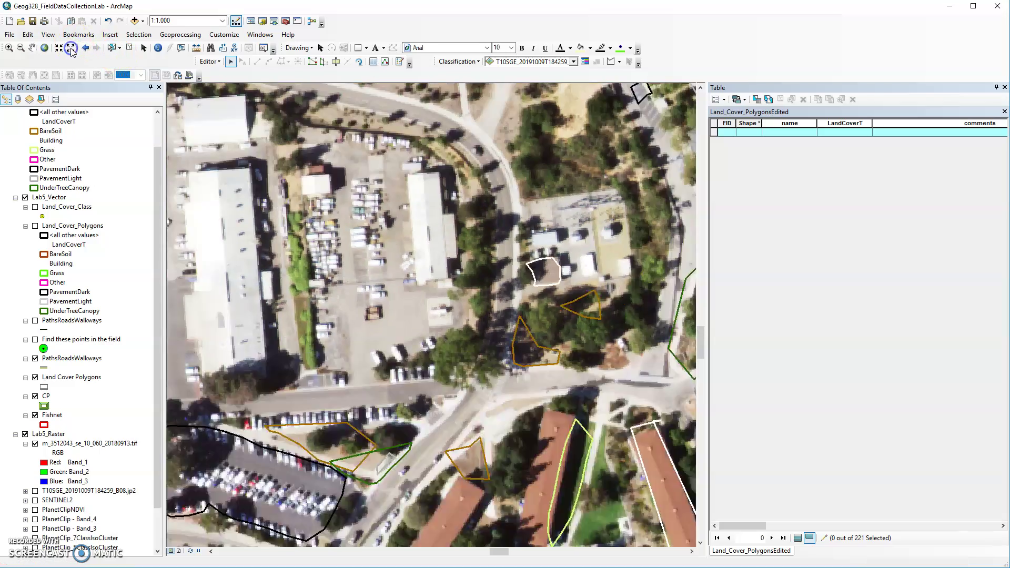
pyautogui.click(71, 48)
pyautogui.click(70, 48)
pyautogui.click(70, 48)
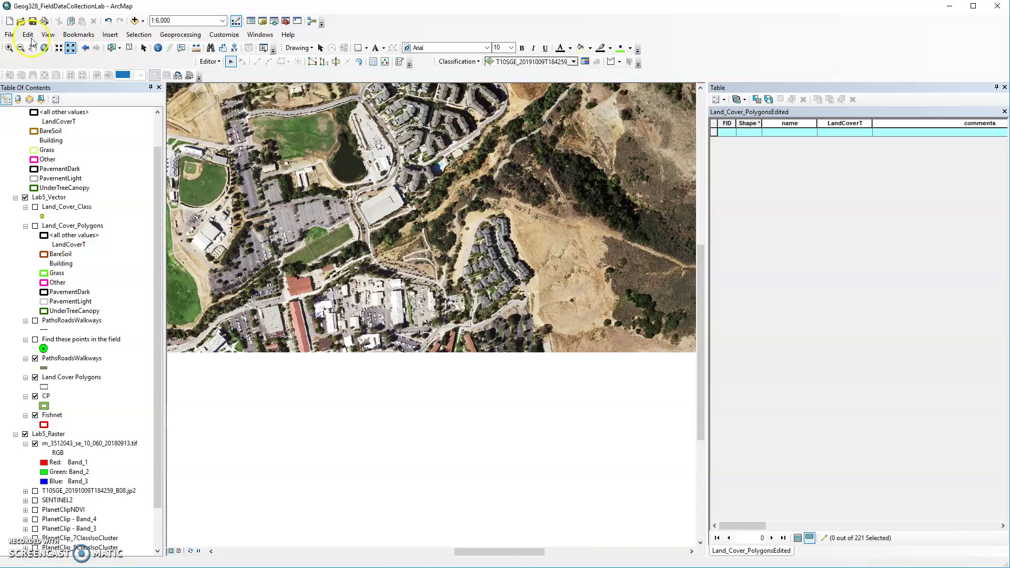
pyautogui.click(10, 48)
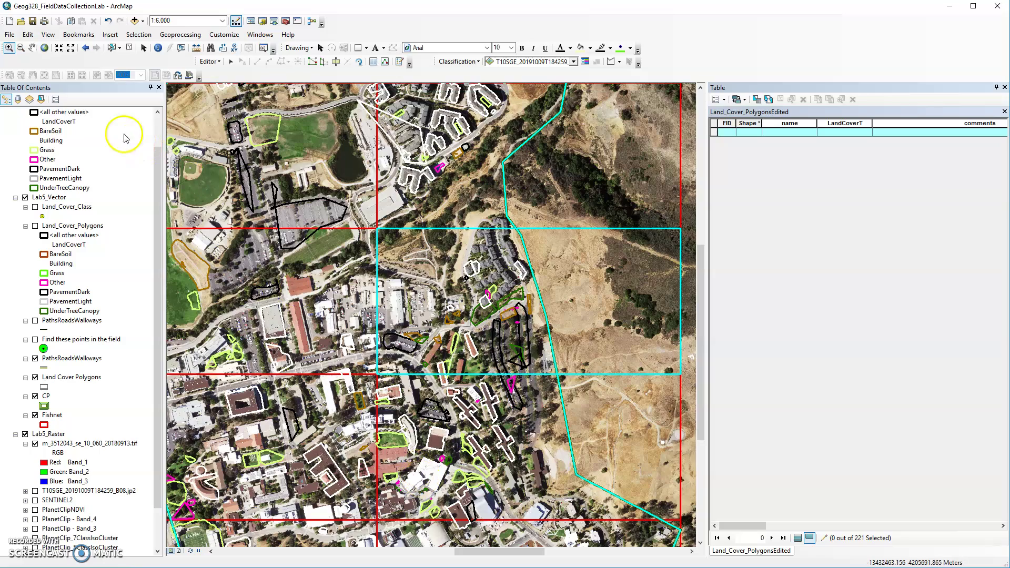
pyautogui.click(32, 48)
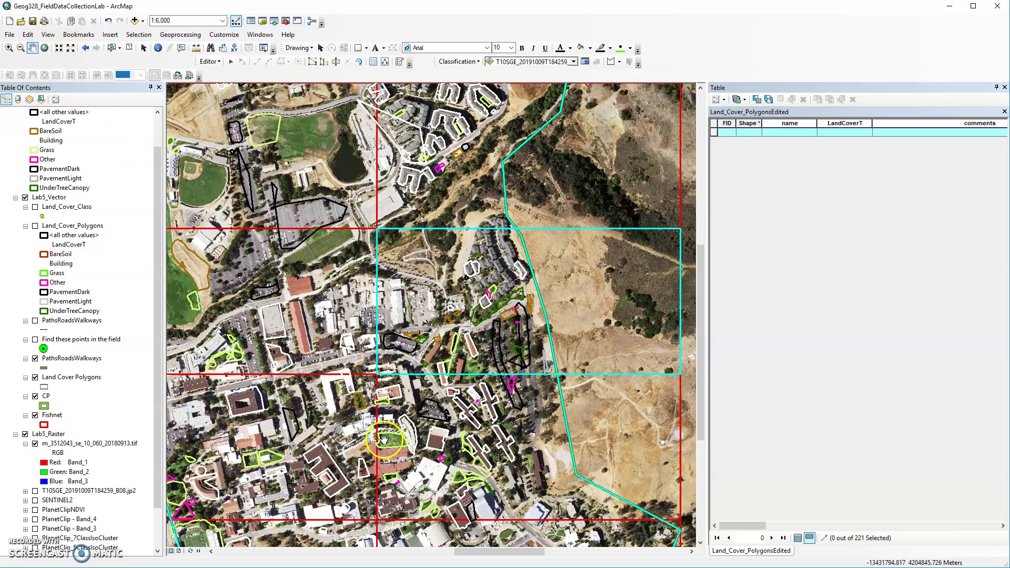
pyautogui.moveTo(386, 440); pyautogui.dragTo(388, 264)
pyautogui.click(10, 48)
pyautogui.moveTo(368, 381); pyautogui.dragTo(437, 459)
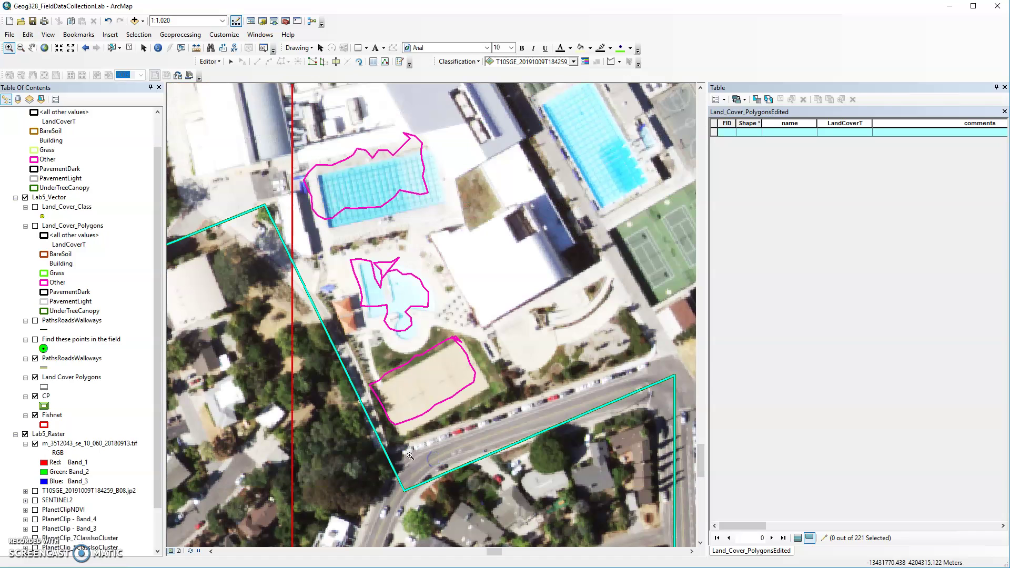
pyautogui.moveTo(414, 201); pyautogui.dragTo(595, 392)
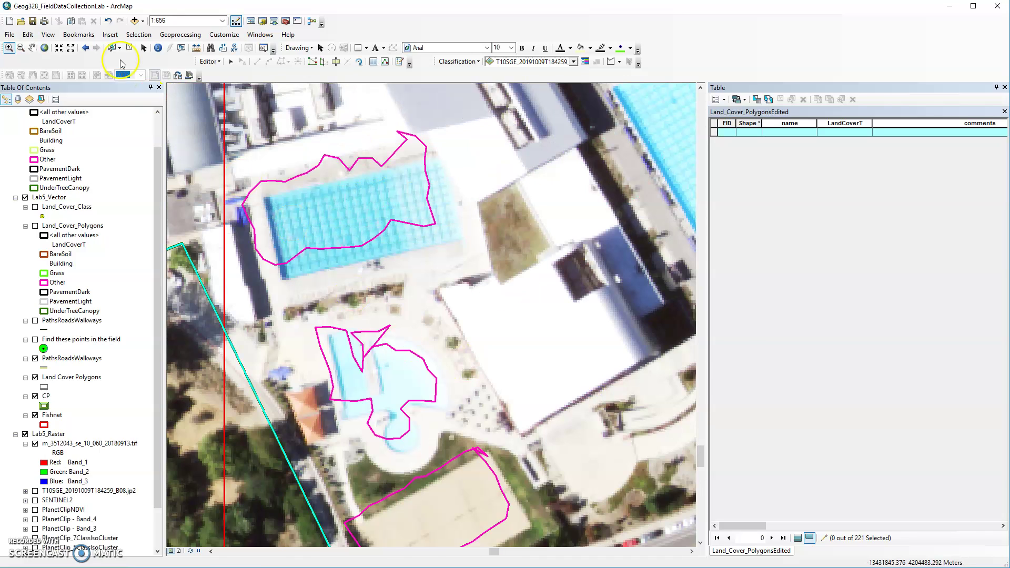
pyautogui.click(230, 62)
pyautogui.click(422, 197)
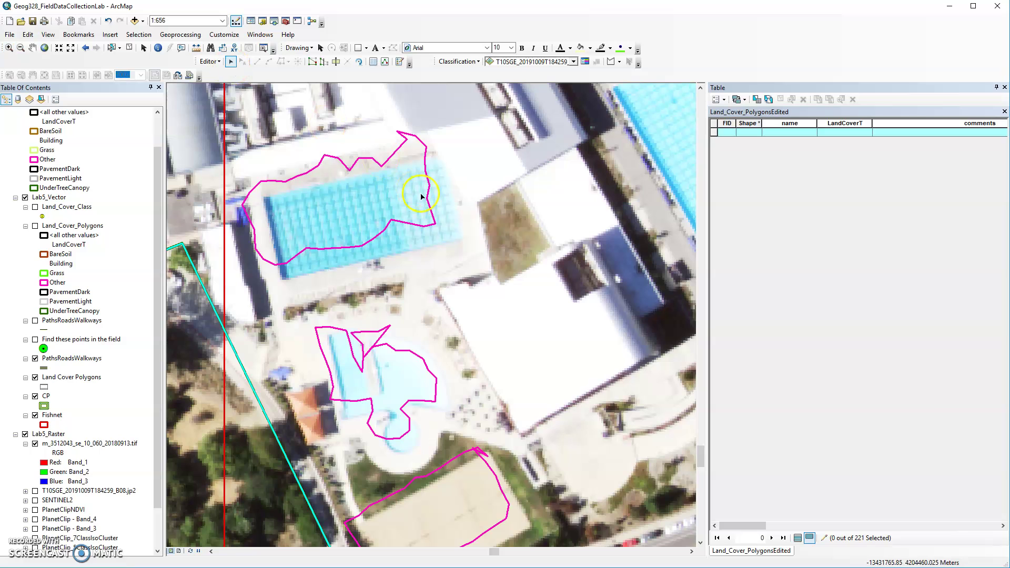
pyautogui.doubleClick(427, 199)
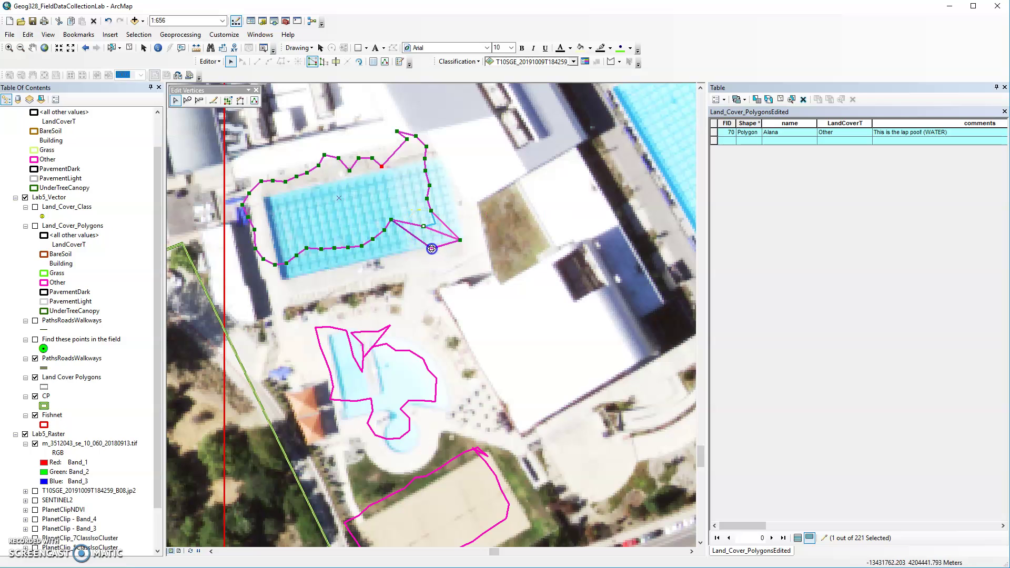
# Step: Fit the lap pool polygon's southern edge to the pool by moving its vertices and deleting the surplus ones
pyautogui.rightClick(392, 221)
pyautogui.click(410, 255)
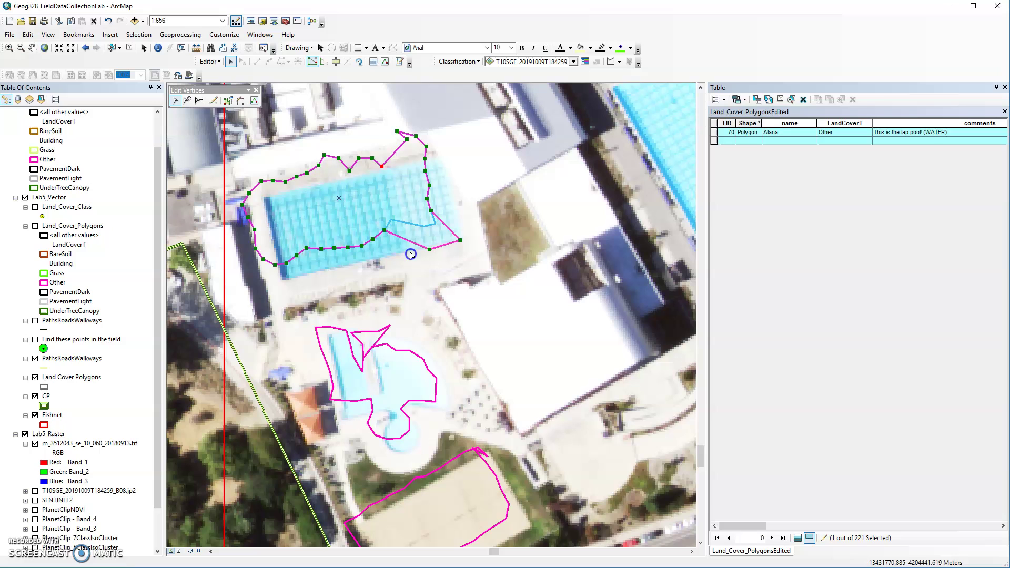
pyautogui.rightClick(384, 231)
pyautogui.click(385, 249)
pyautogui.rightClick(373, 239)
pyautogui.click(387, 259)
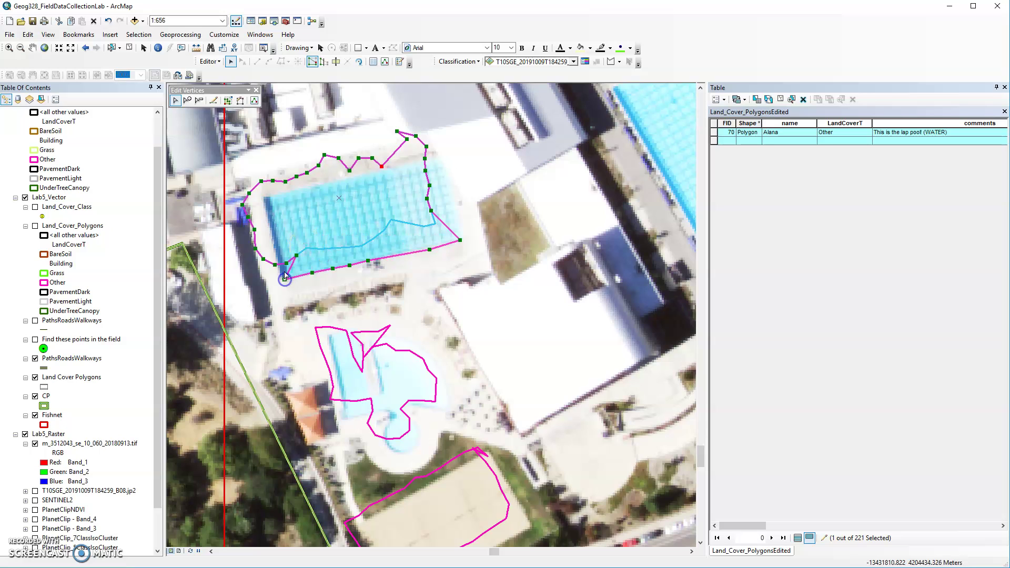
pyautogui.rightClick(297, 254)
pyautogui.click(304, 274)
pyautogui.rightClick(286, 262)
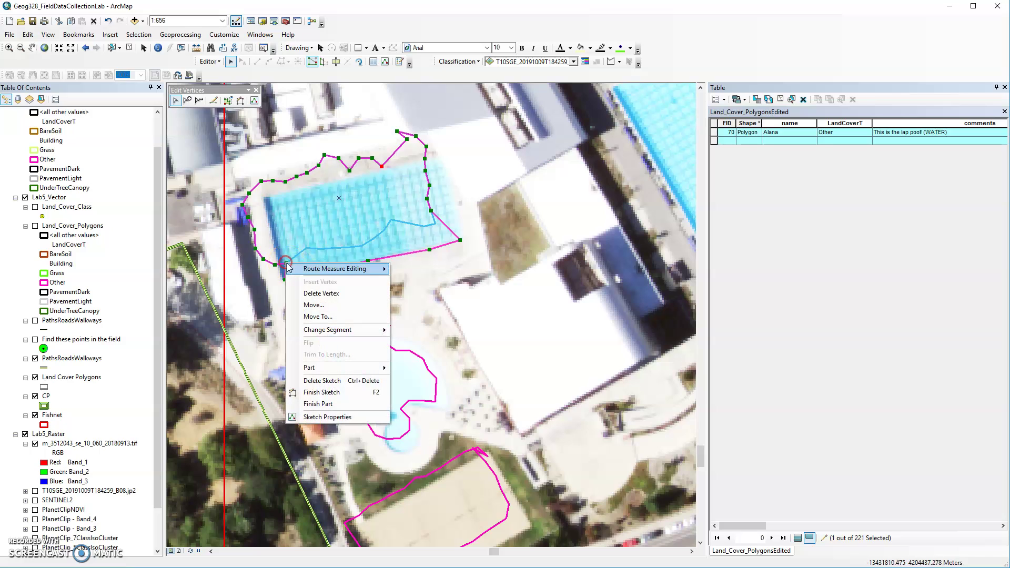
pyautogui.click(304, 290)
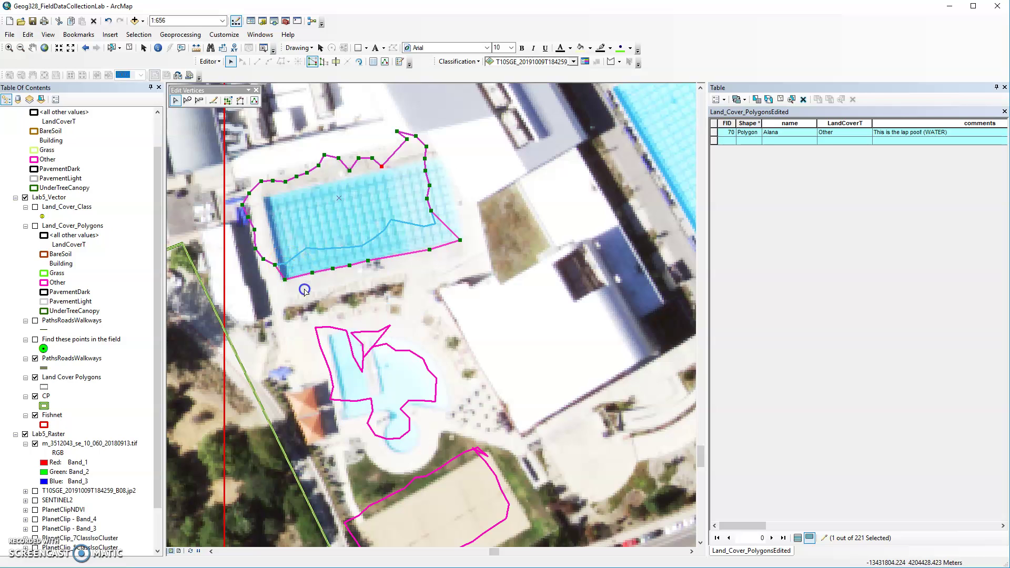
# Step: Straighten the lap pool polygon's western edge by deleting the bulging vertices and moving the remaining ones onto the pool's edge and northwest corner
pyautogui.rightClick(275, 265)
pyautogui.click(299, 296)
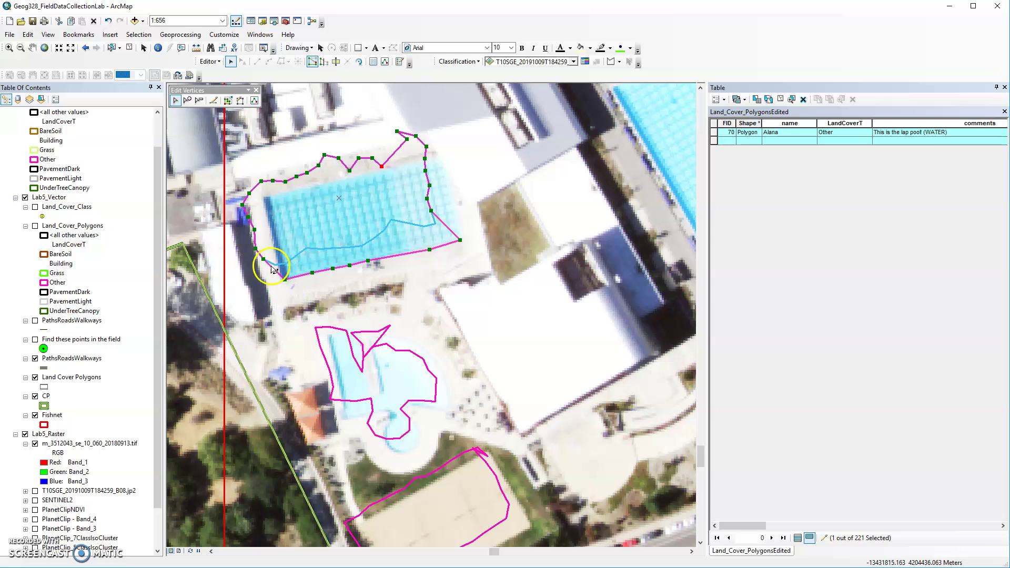
pyautogui.rightClick(264, 259)
pyautogui.click(293, 286)
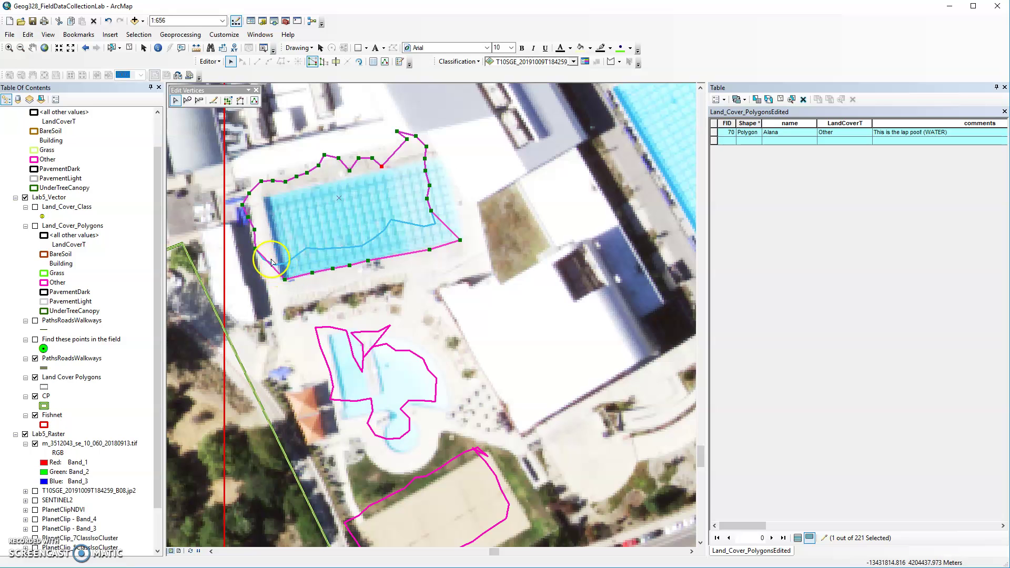
pyautogui.rightClick(255, 249)
pyautogui.click(286, 279)
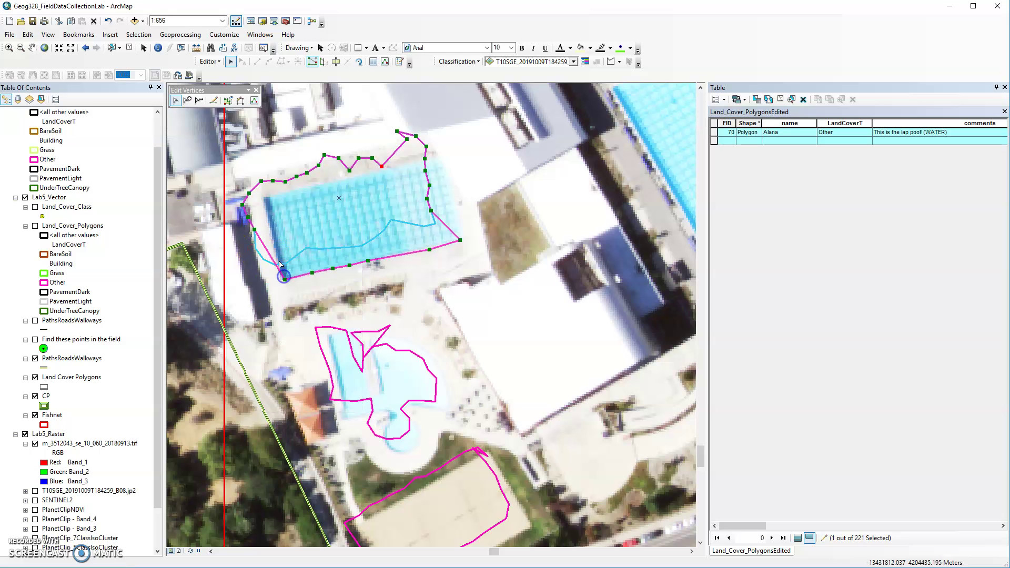
pyautogui.rightClick(254, 229)
pyautogui.click(278, 264)
pyautogui.rightClick(248, 215)
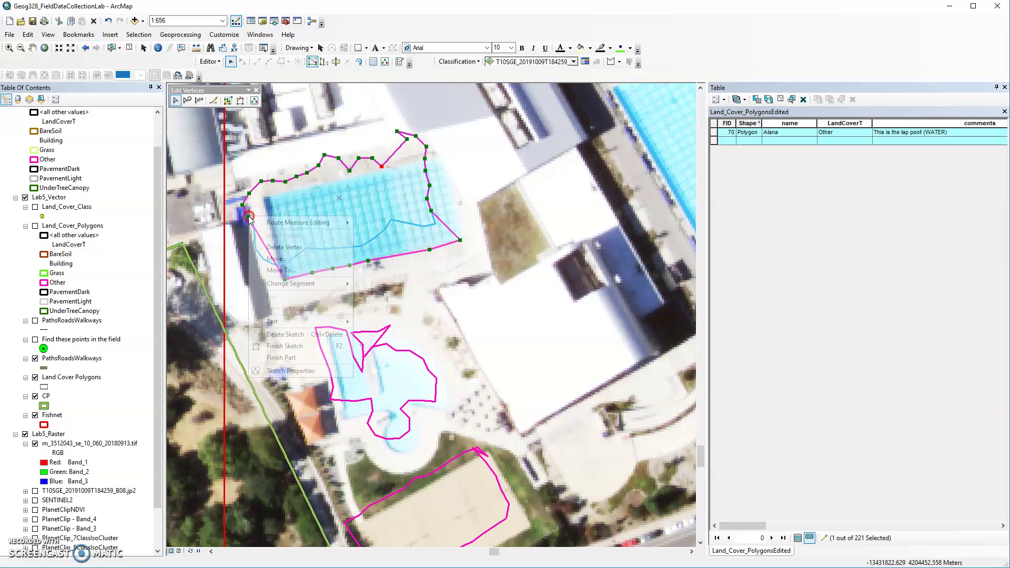
pyautogui.click(273, 248)
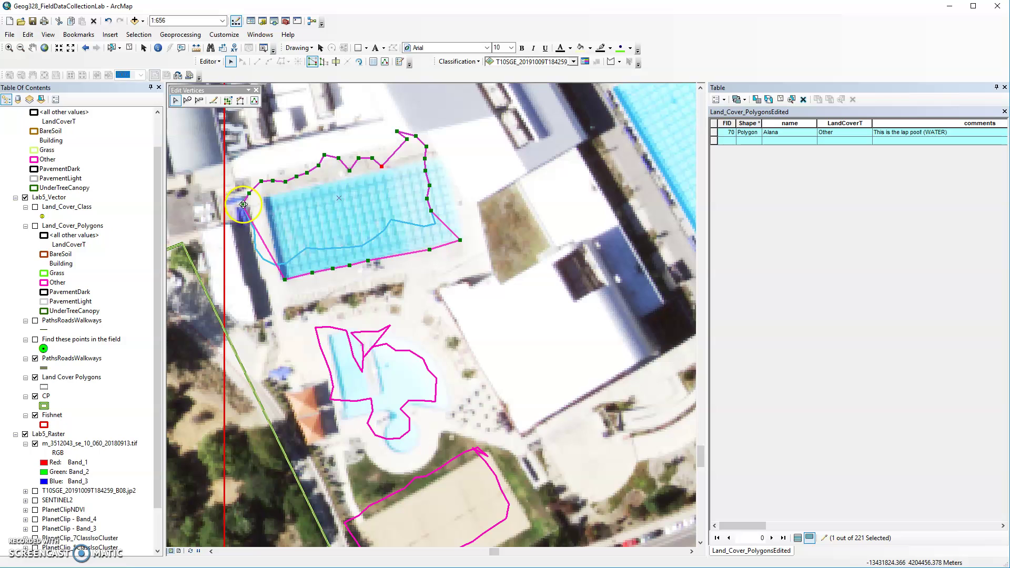
pyautogui.moveTo(276, 248); pyautogui.dragTo(276, 248)
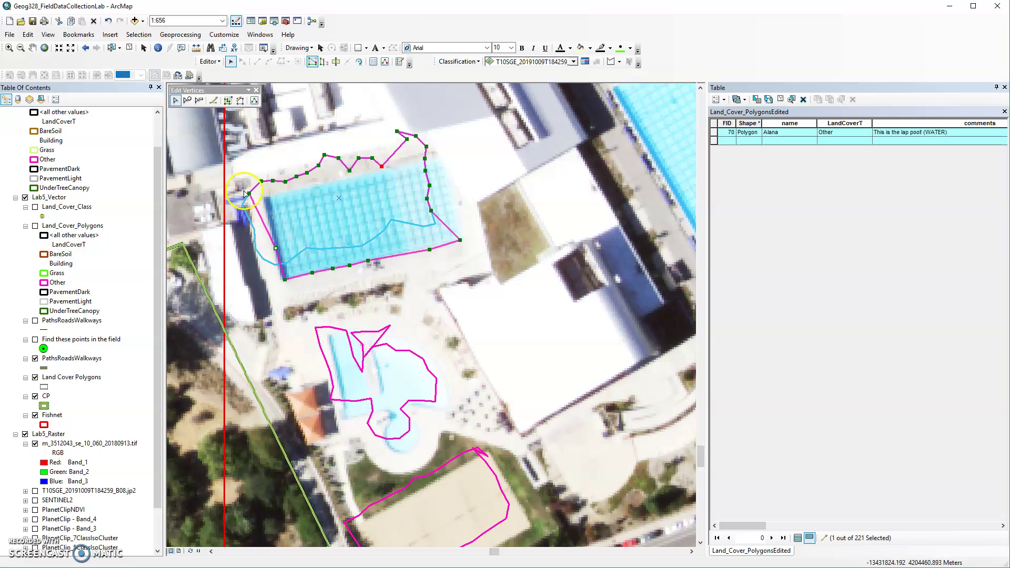
pyautogui.moveTo(252, 195); pyautogui.dragTo(268, 198)
# Step: Delete the surplus vertex near the lap pool polygon's northwest corner
pyautogui.rightClick(276, 185)
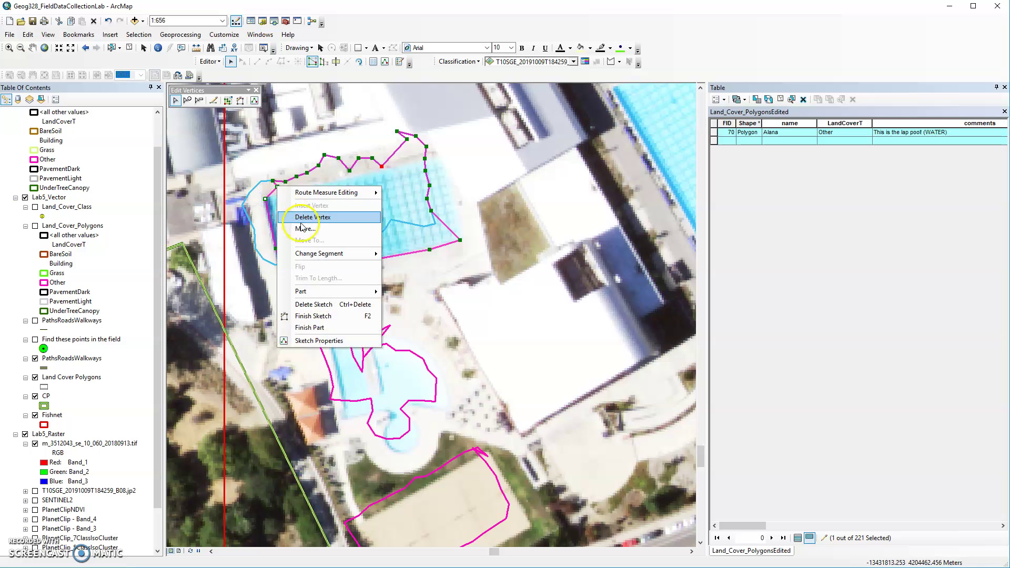
pyautogui.click(292, 201)
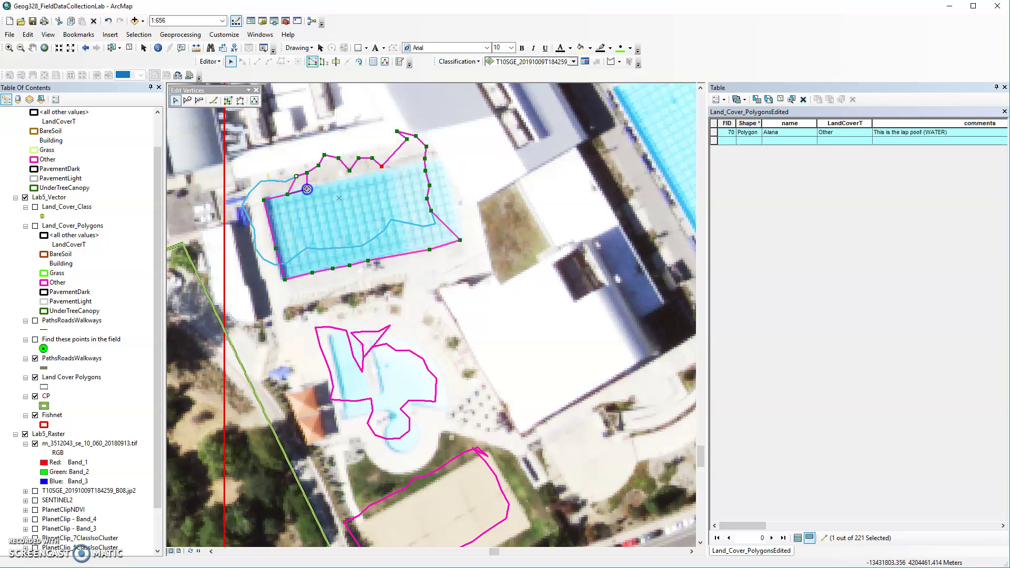
# Step: Fit the lap pool polygon's eastern edge to the pool by moving its vertices outward and deleting the surplus ones around the northeast corner
pyautogui.moveTo(434, 214); pyautogui.dragTo(453, 198)
pyautogui.click(425, 198)
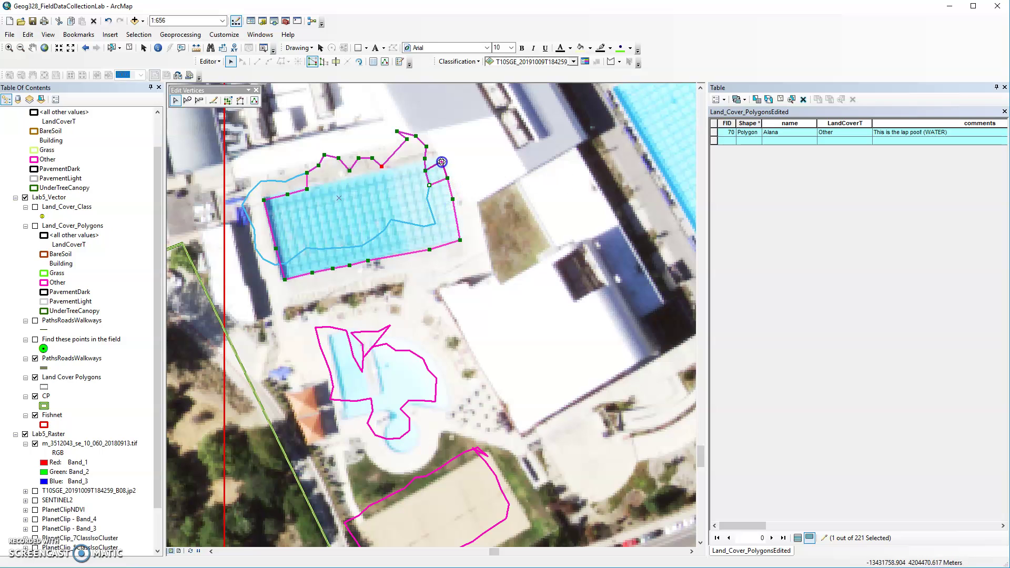
pyautogui.rightClick(426, 170)
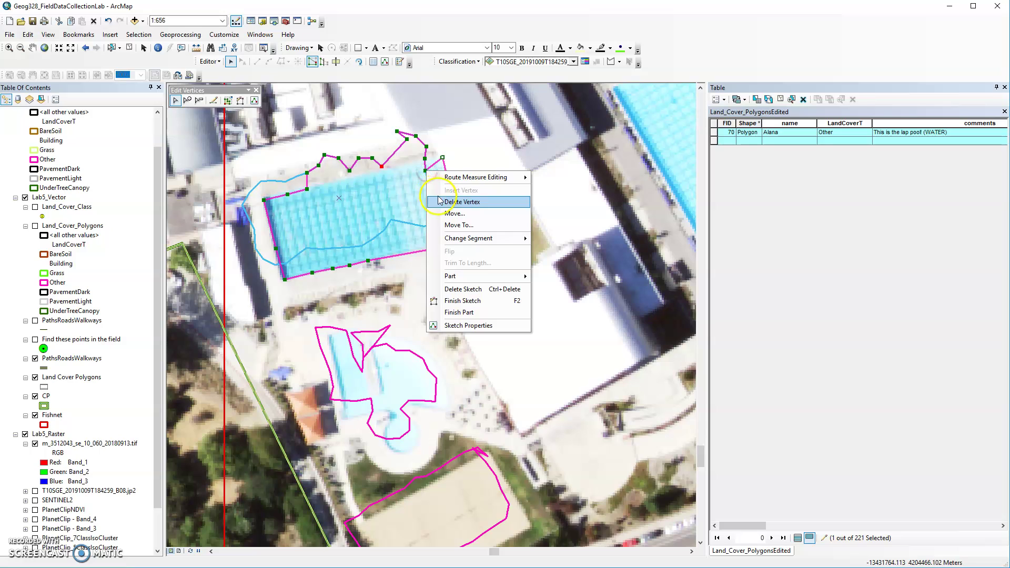
pyautogui.click(468, 198)
pyautogui.rightClick(425, 160)
pyautogui.click(467, 187)
pyautogui.rightClick(426, 147)
pyautogui.click(443, 176)
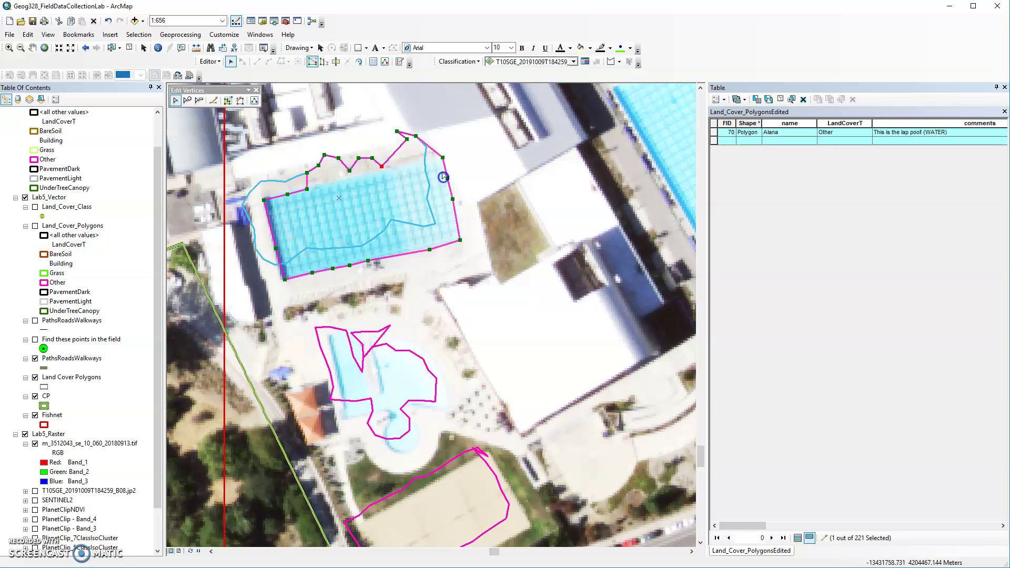
pyautogui.rightClick(416, 136)
pyautogui.click(426, 154)
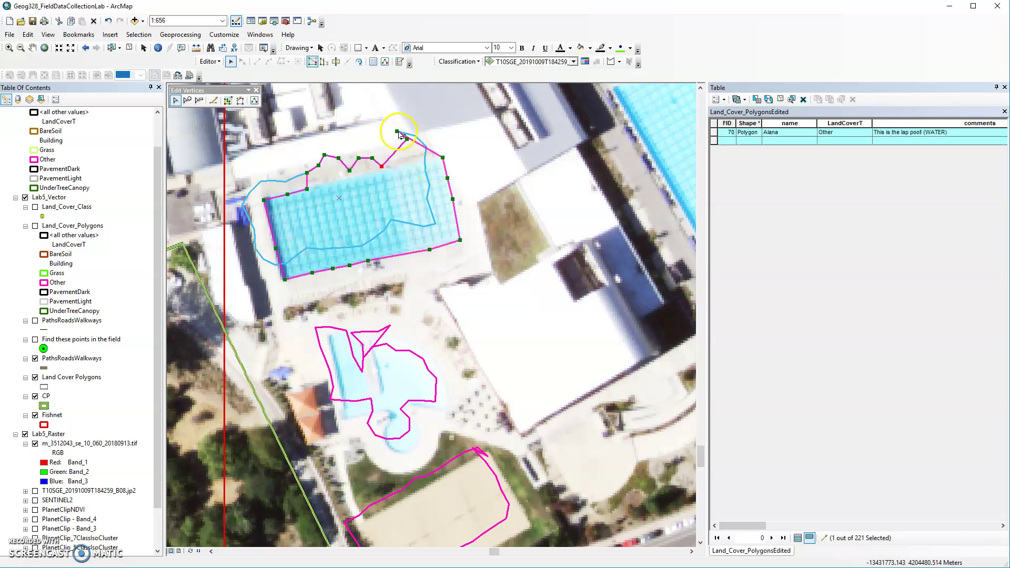
# Step: Straighten the lap pool polygon's northern edge by moving vertices onto the pool's edge and deleting the surplus ones near its western part
pyautogui.moveTo(397, 130); pyautogui.dragTo(424, 158)
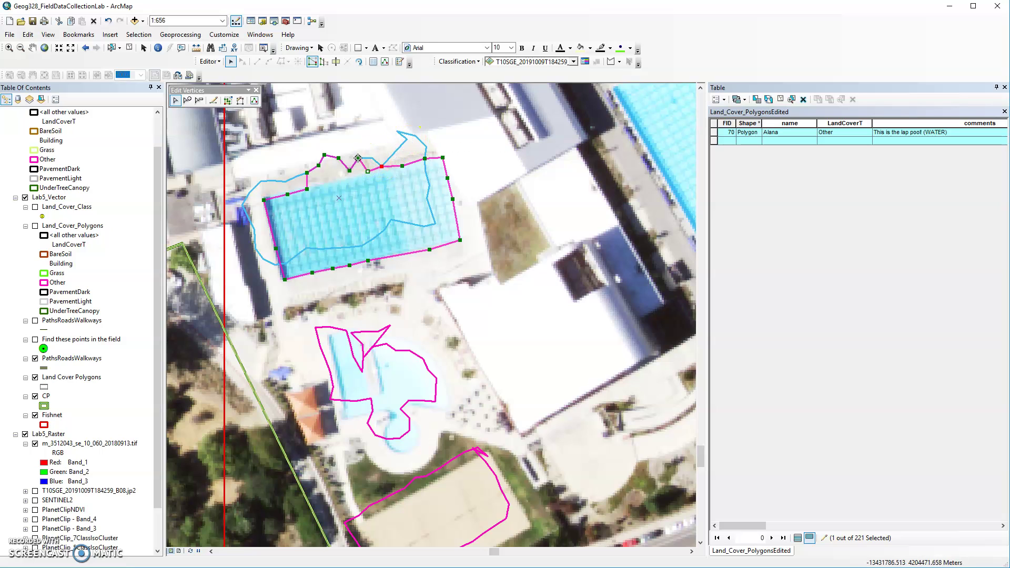
pyautogui.moveTo(358, 172); pyautogui.dragTo(356, 178)
pyautogui.click(325, 158)
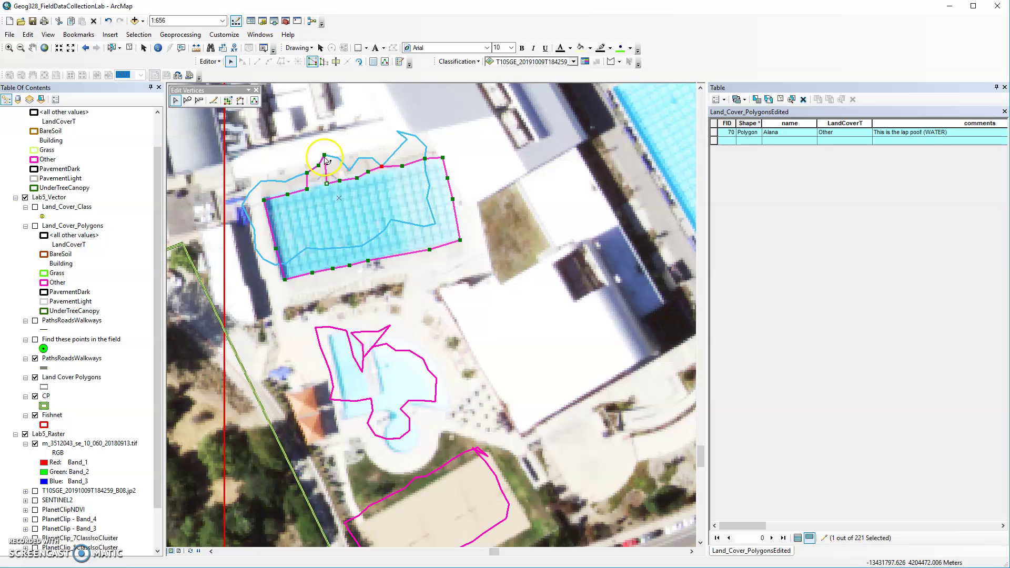
pyautogui.moveTo(324, 154); pyautogui.dragTo(316, 181)
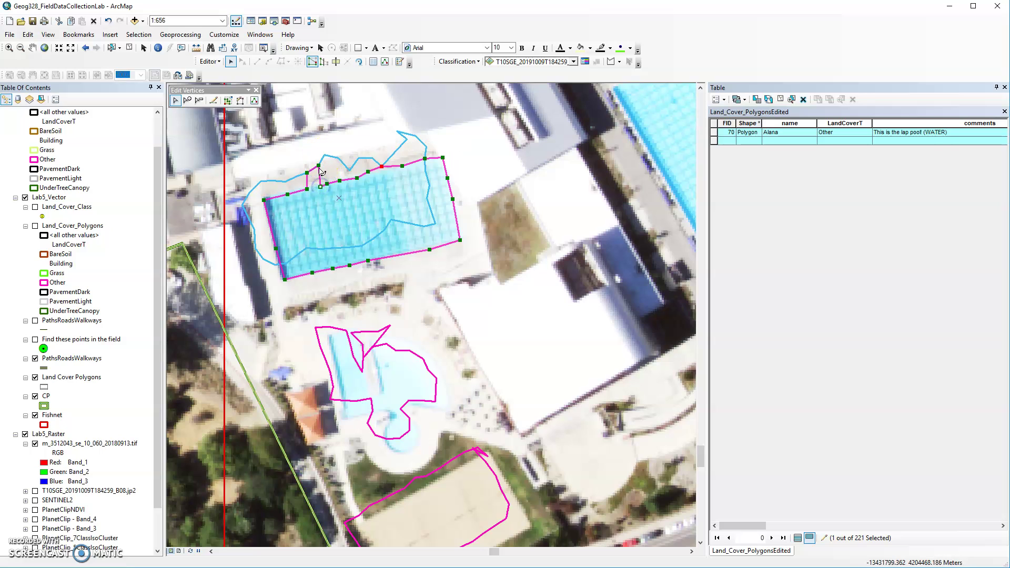
pyautogui.rightClick(318, 165)
pyautogui.click(338, 193)
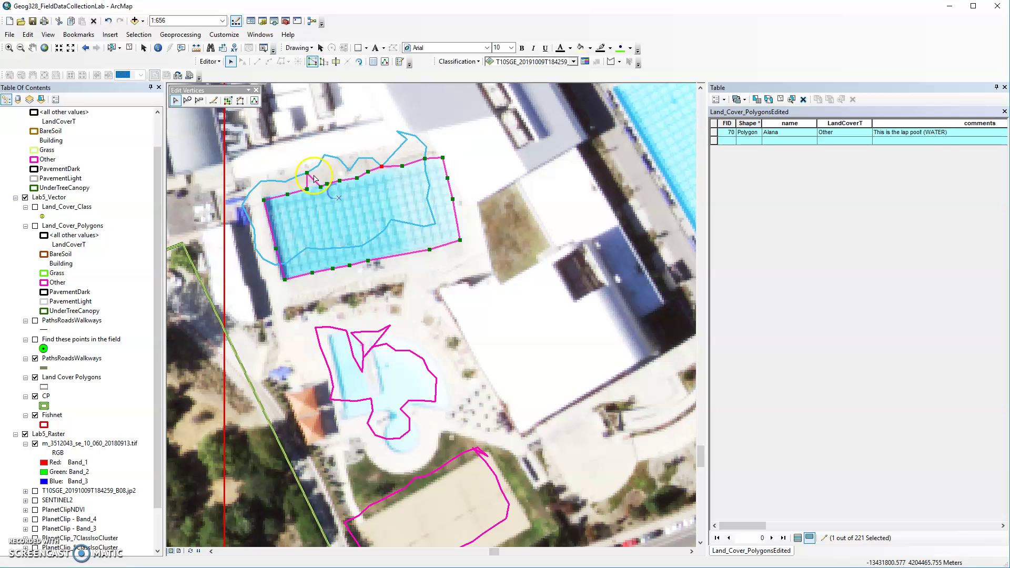
pyautogui.rightClick(307, 175)
pyautogui.click(327, 204)
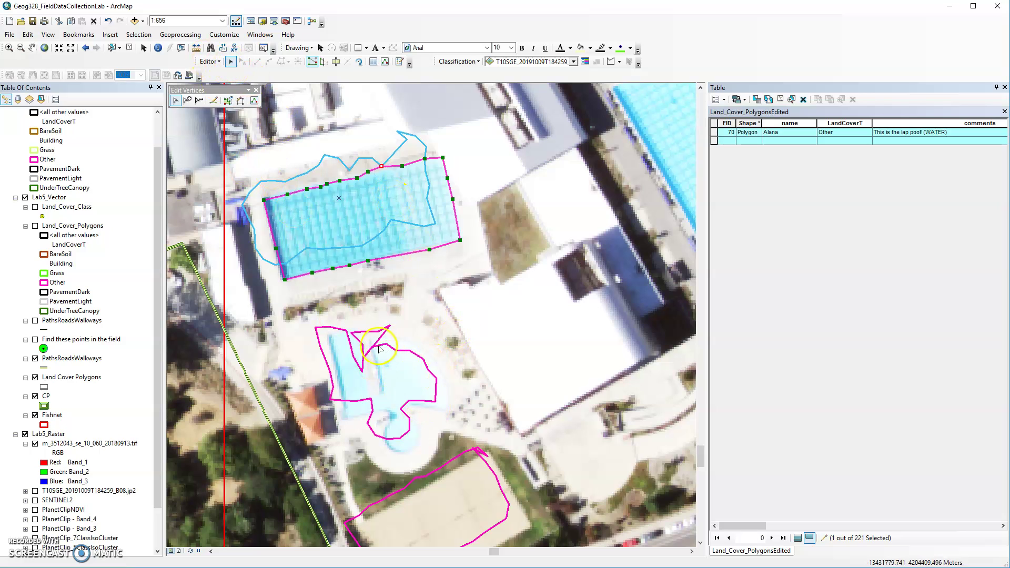
# Step: Delete the leisure pool polygon south of the lap pool
pyautogui.click(351, 346)
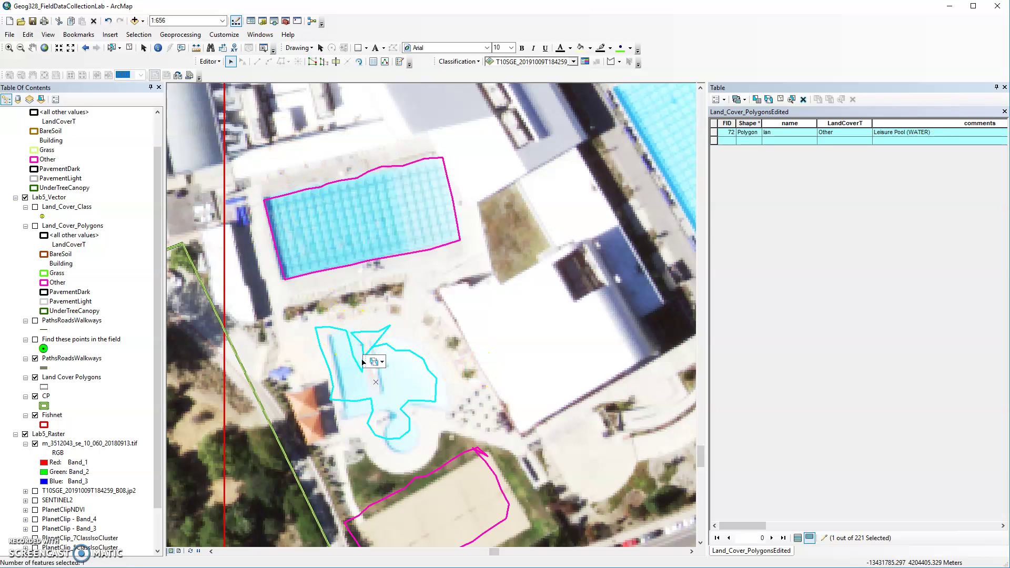
pyautogui.press('Delete')
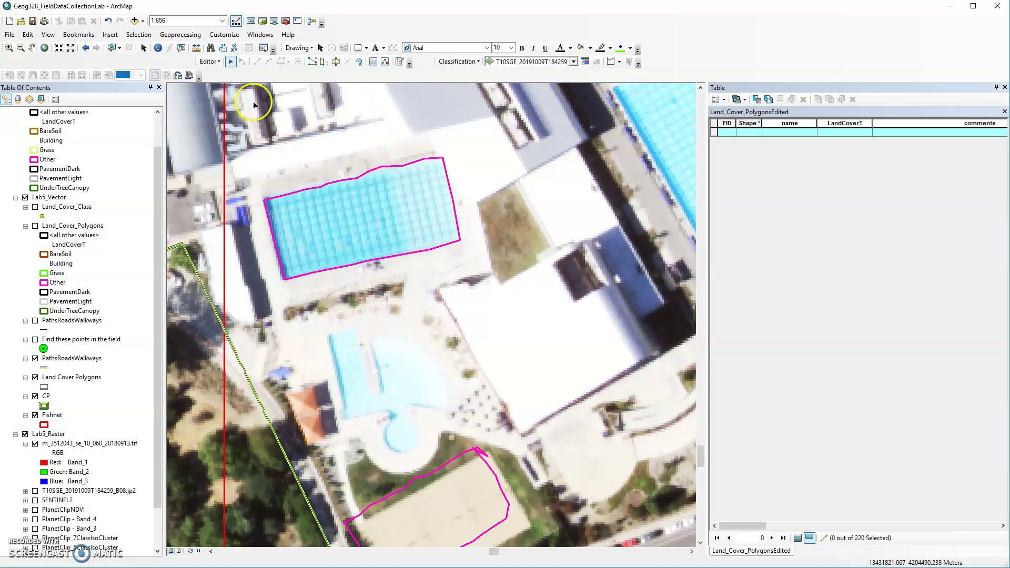
# Step: Examine the land cover polygons around the pools and athletic fields at a scale of 1:4,000
pyautogui.click(71, 49)
pyautogui.click(70, 48)
pyautogui.click(70, 49)
pyautogui.click(71, 48)
pyautogui.click(70, 48)
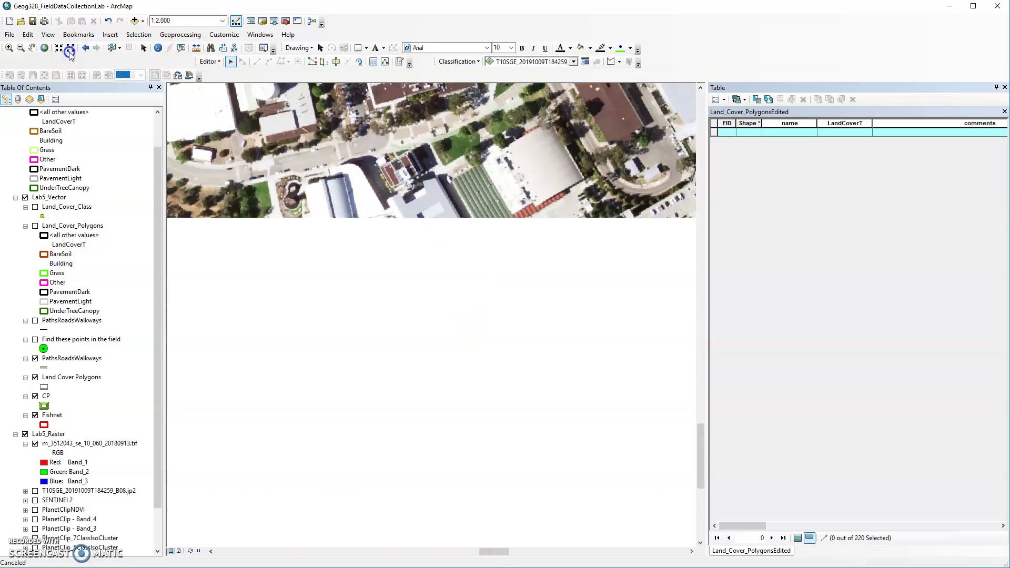
pyautogui.click(70, 48)
pyautogui.click(71, 48)
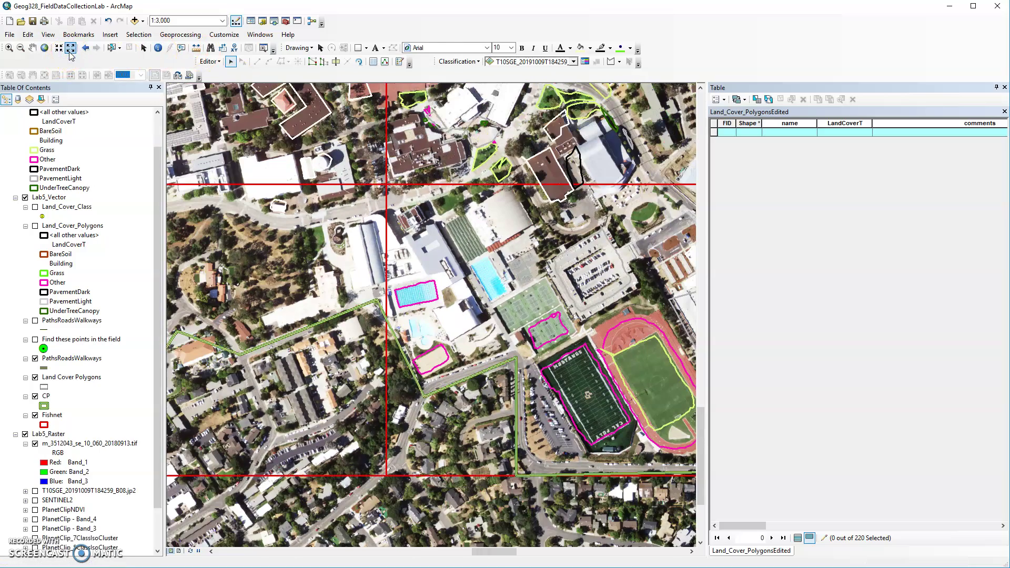
pyautogui.click(70, 48)
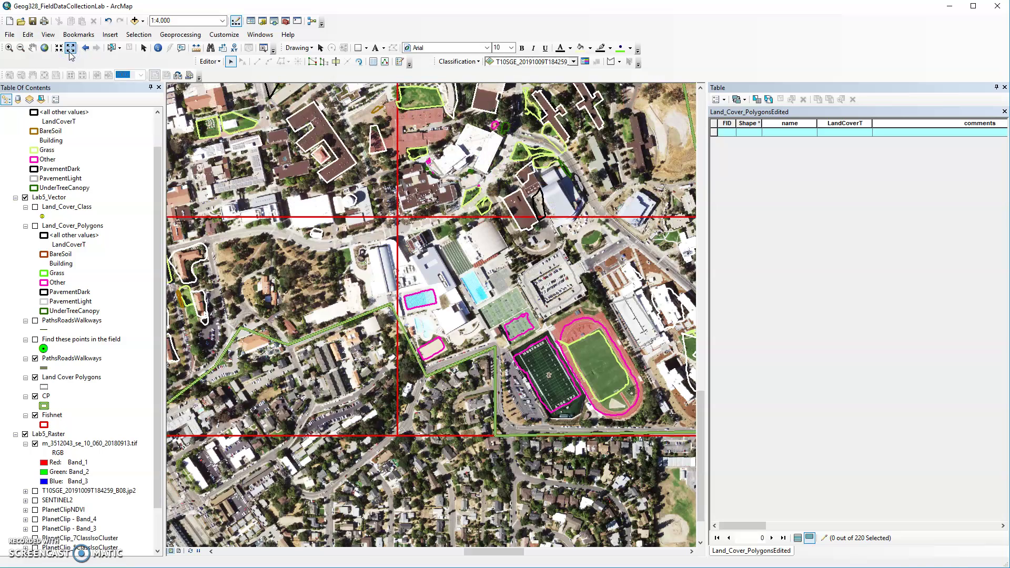
pyautogui.click(9, 48)
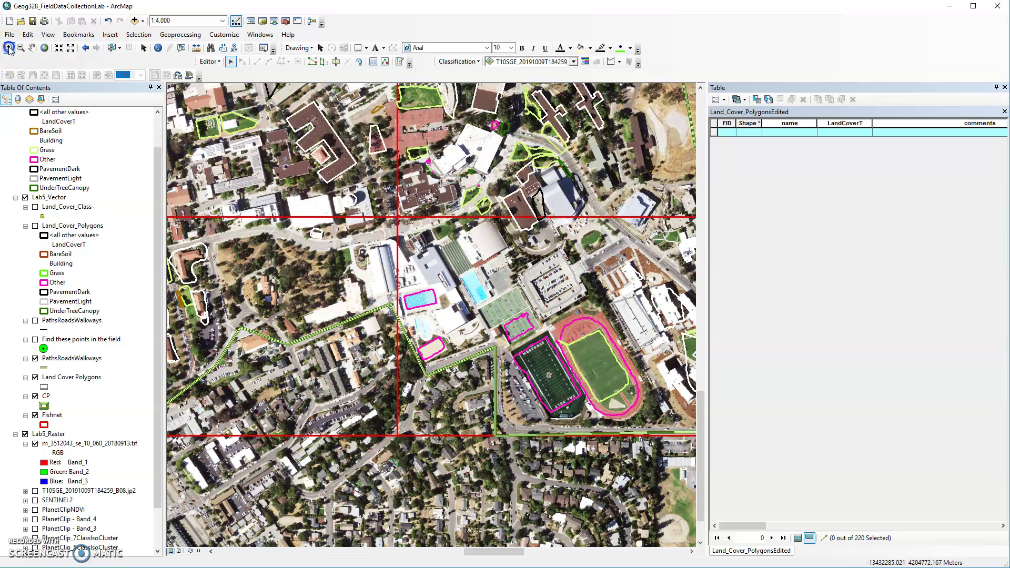
pyautogui.click(111, 47)
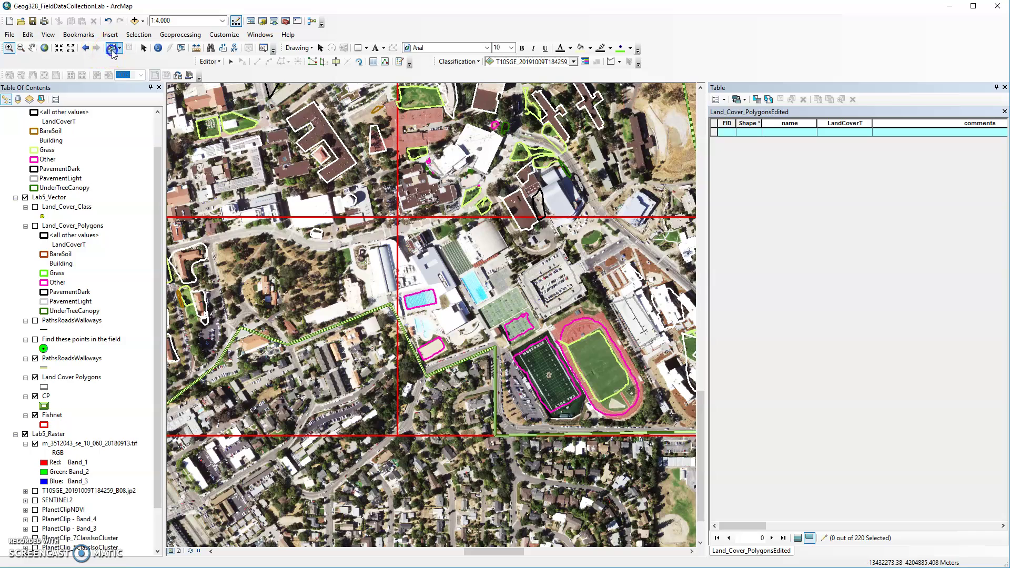
pyautogui.moveTo(581, 307); pyautogui.dragTo(595, 326)
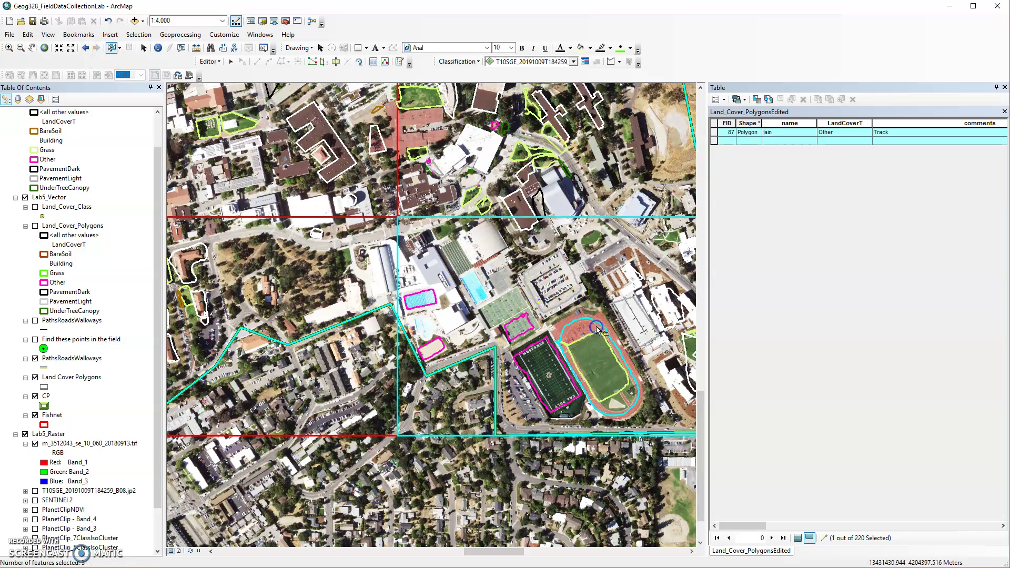
pyautogui.moveTo(755, 522); pyautogui.dragTo(727, 547)
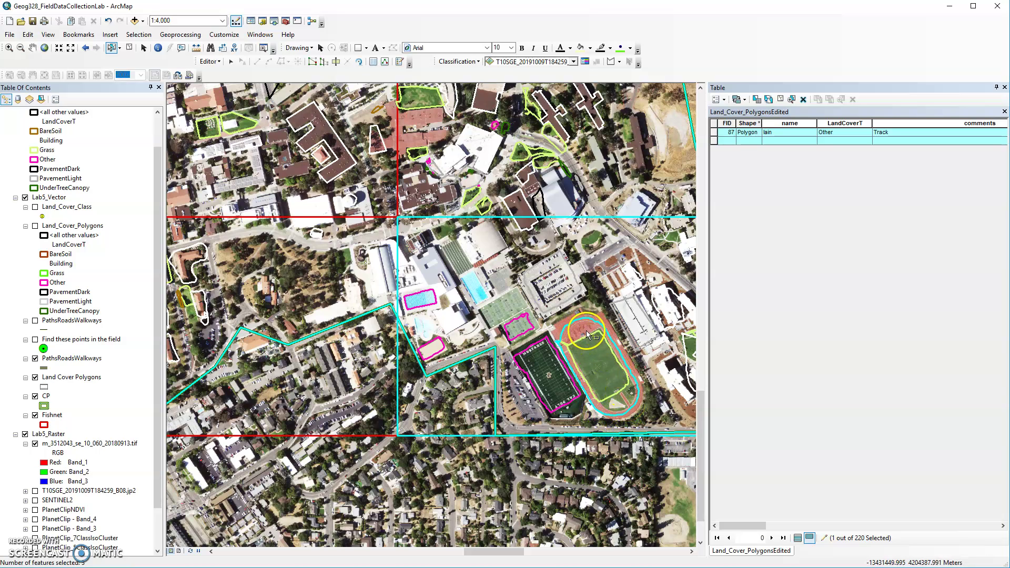
pyautogui.moveTo(580, 315); pyautogui.dragTo(607, 327)
pyautogui.rightClick(602, 326)
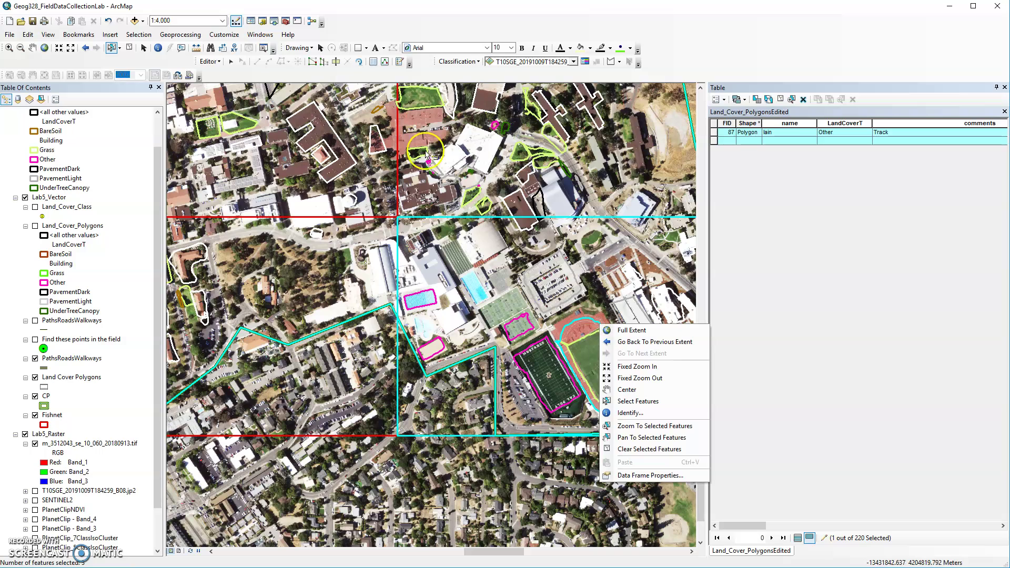
# Step: Select only the polygon commented "Track" around the running track and delete it
pyautogui.click(230, 61)
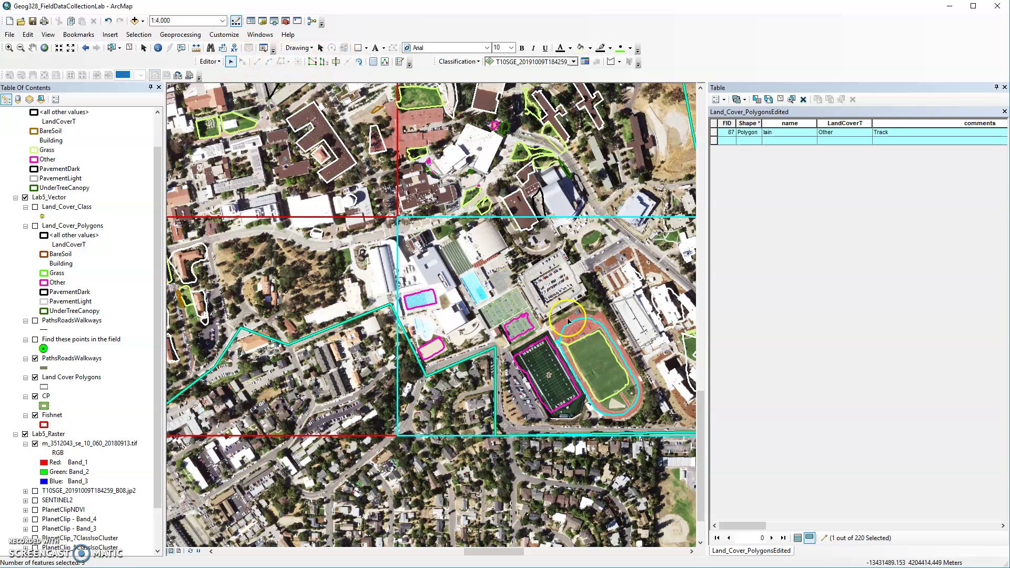
pyautogui.click(575, 322)
pyautogui.rightClick(575, 322)
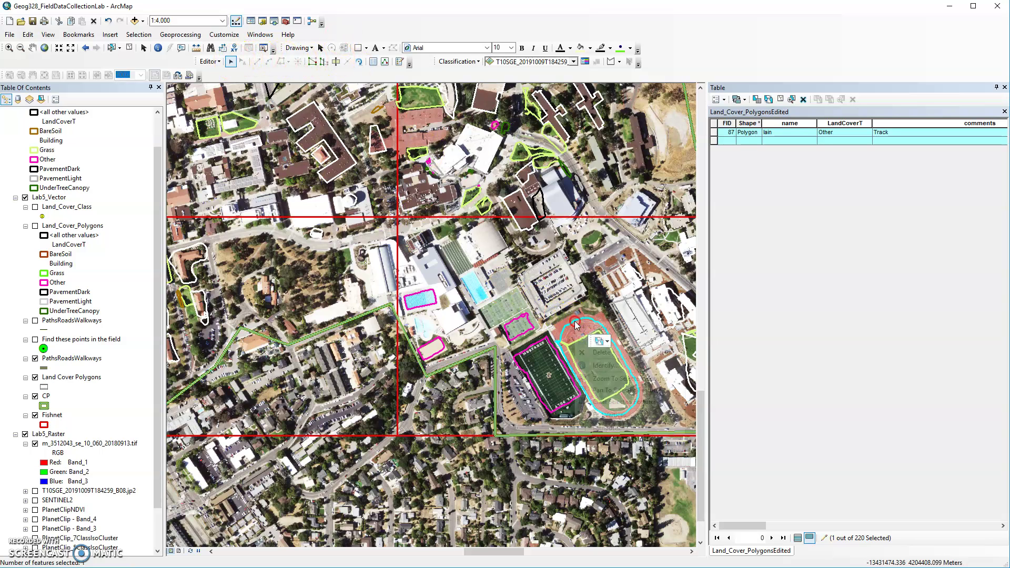
pyautogui.click(583, 349)
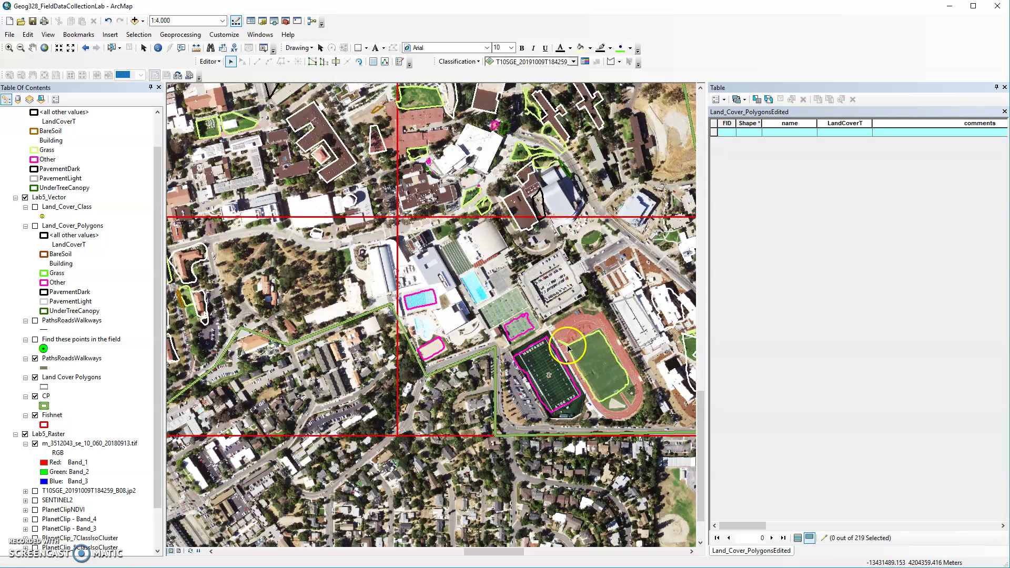
# Step: Open the Grass polygon inside the running track for vertex editing and delete the vertices of the spike at its northwest corner
pyautogui.scroll(-5, 569, 348)
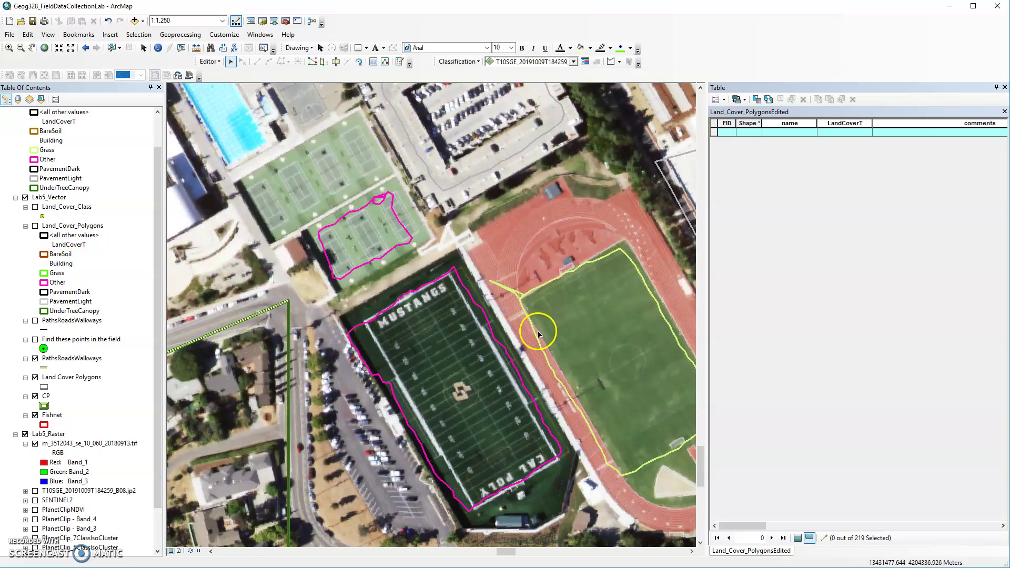
pyautogui.click(538, 333)
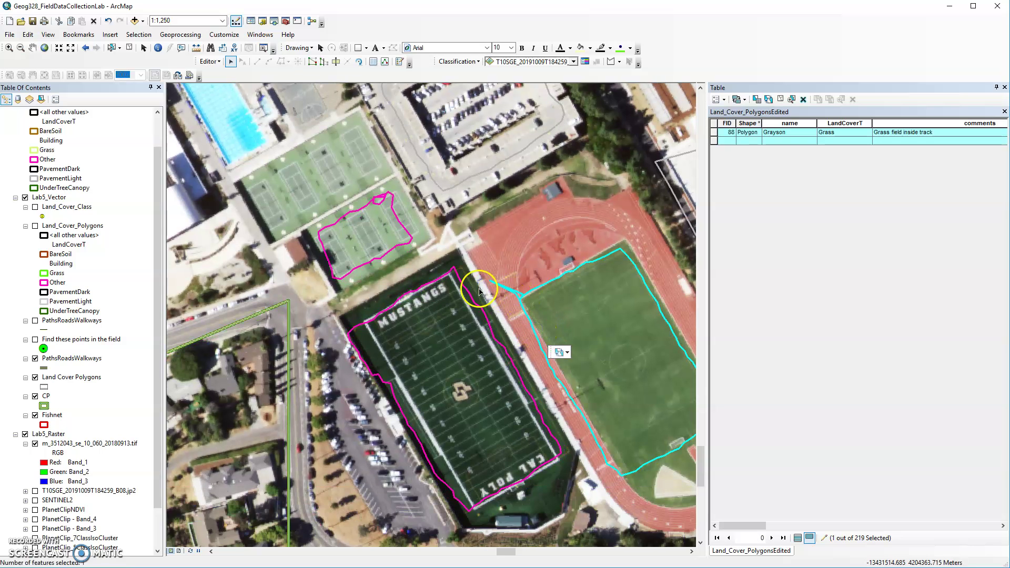
pyautogui.doubleClick(502, 288)
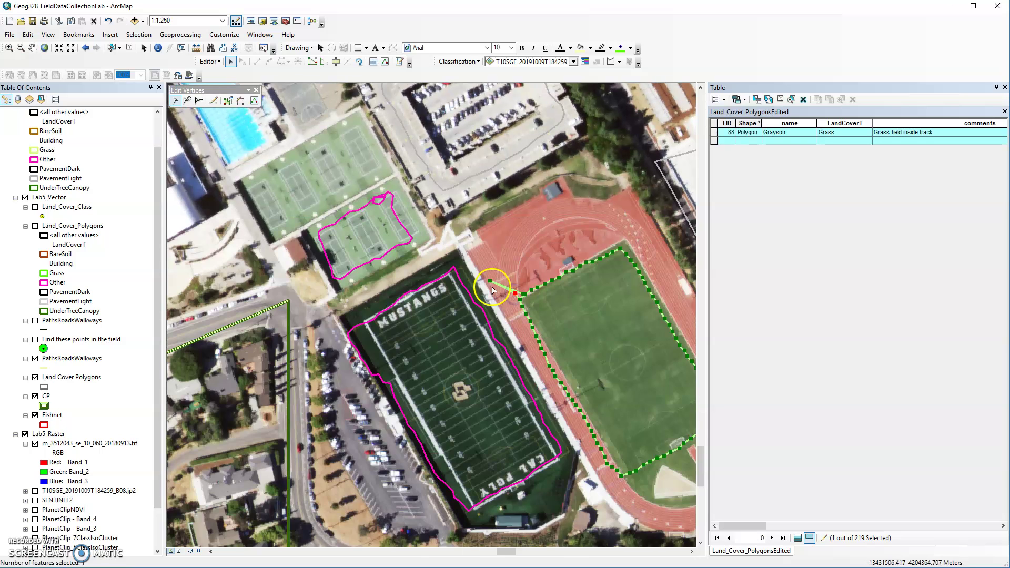
pyautogui.rightClick(490, 281)
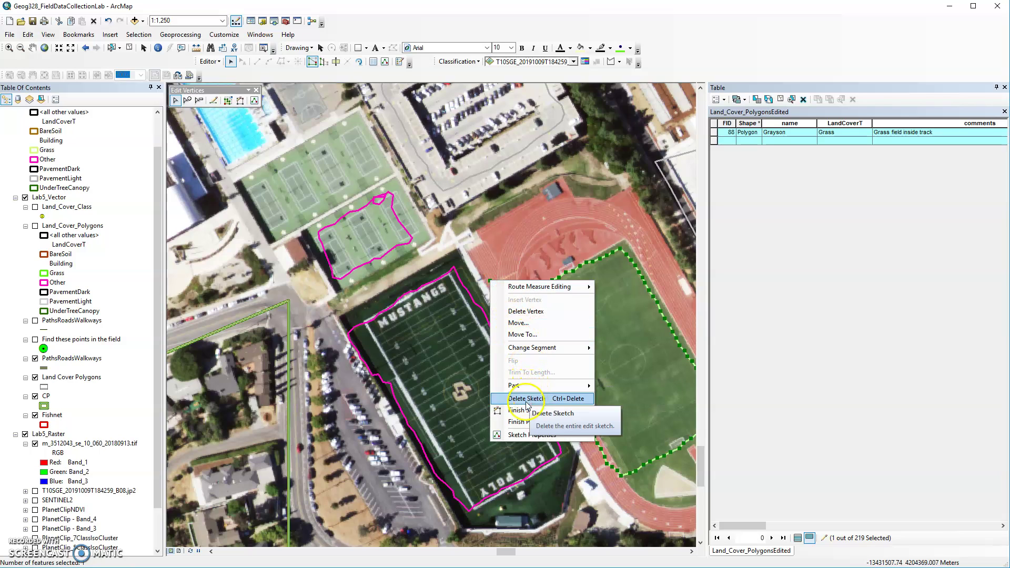
pyautogui.click(525, 311)
pyautogui.rightClick(516, 294)
pyautogui.click(541, 325)
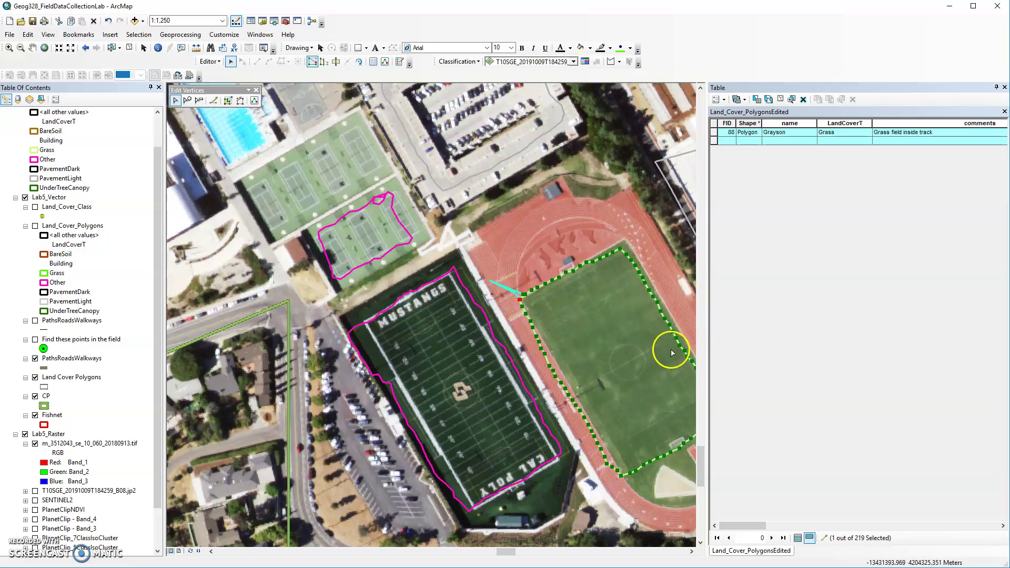
# Step: Stop the editing session and save the edits
pyautogui.click(32, 48)
pyautogui.moveTo(554, 286); pyautogui.dragTo(408, 286)
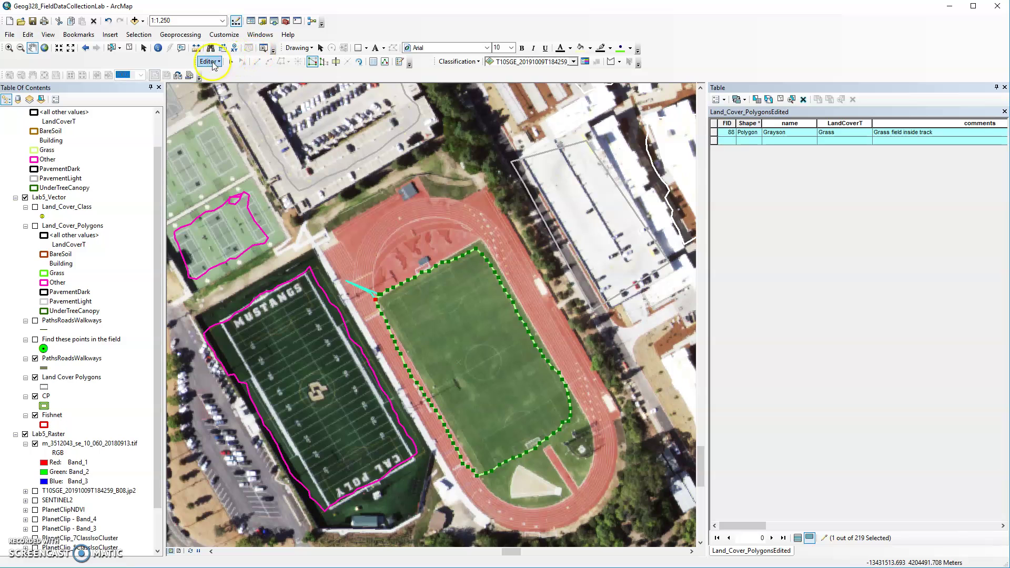
pyautogui.moveTo(527, 226); pyautogui.dragTo(441, 258)
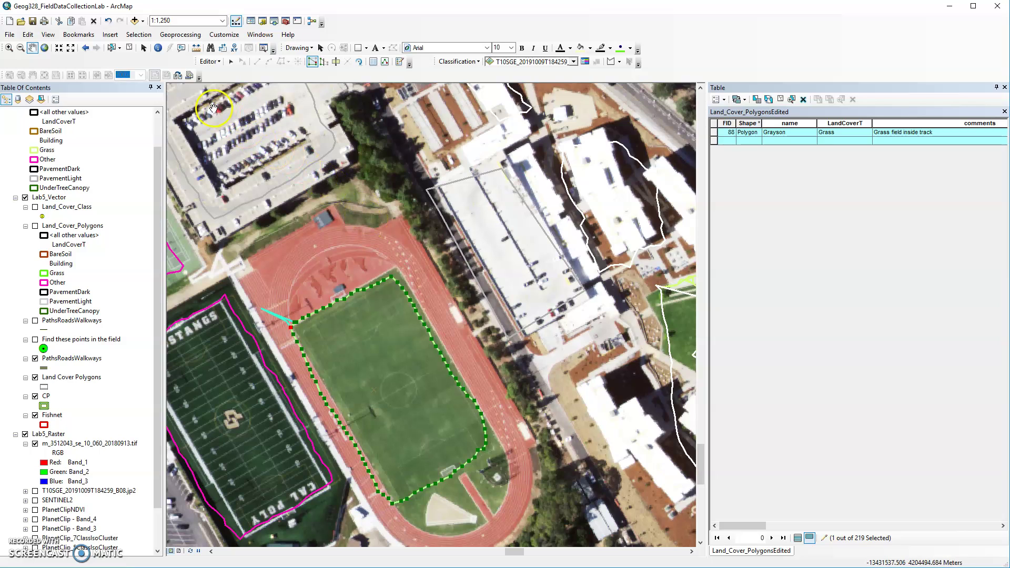
pyautogui.click(209, 62)
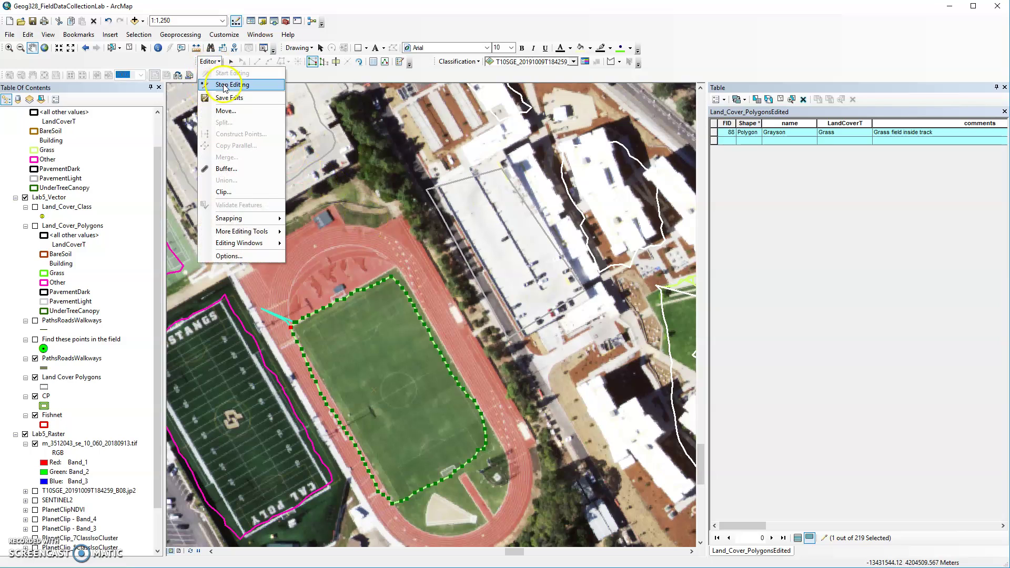
pyautogui.click(225, 85)
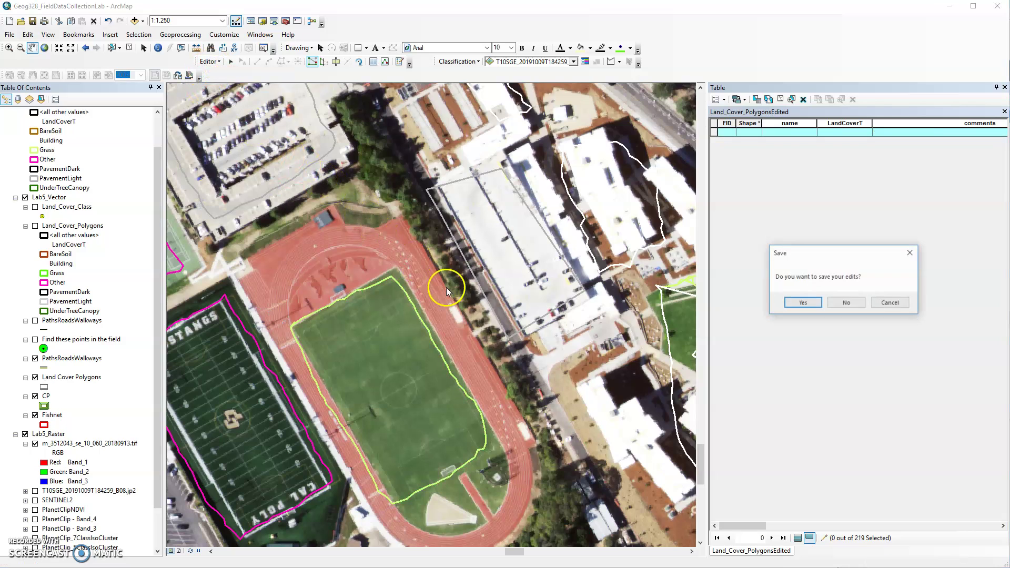
pyautogui.click(804, 303)
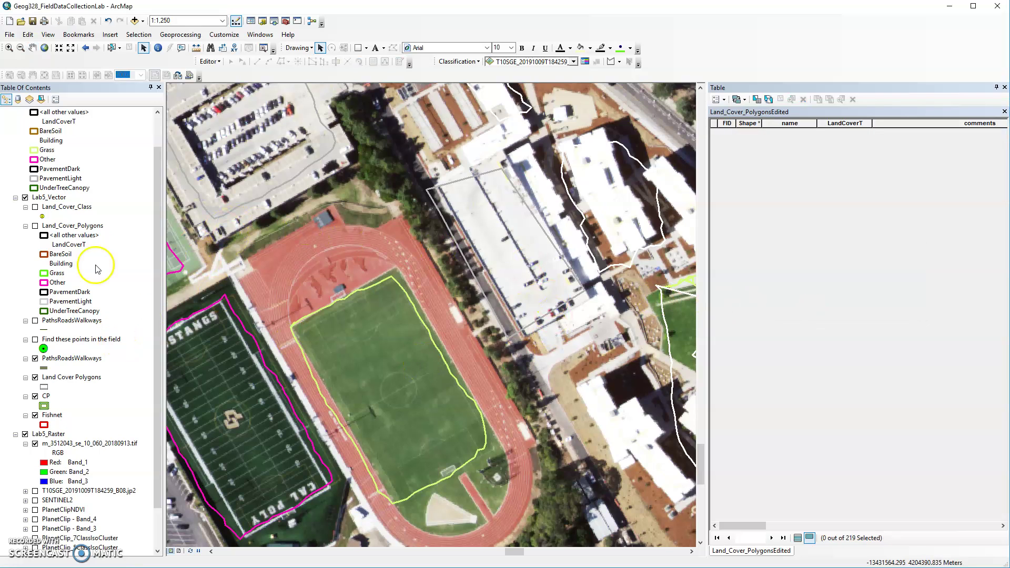
# Step: Open the attribute table of the Land_Cover_PolygonsEdited layer
pyautogui.moveTo(148, 248); pyautogui.dragTo(153, 207)
pyautogui.click(62, 142)
pyautogui.rightClick(62, 142)
pyautogui.click(86, 169)
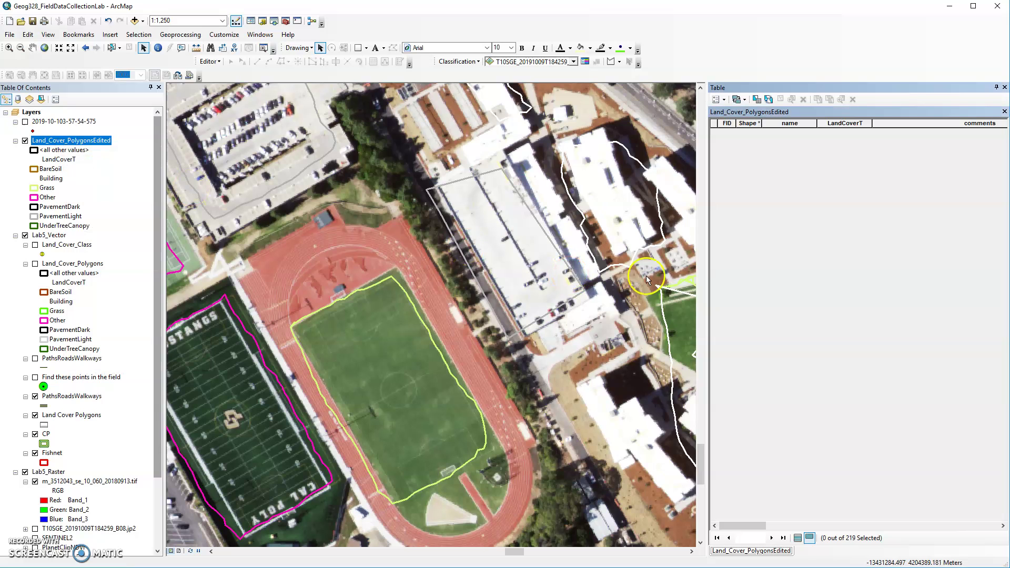
# Step: Show all records of the Land_Cover_PolygonsEdited table and sort them ascending by LandCoverT
pyautogui.click(797, 538)
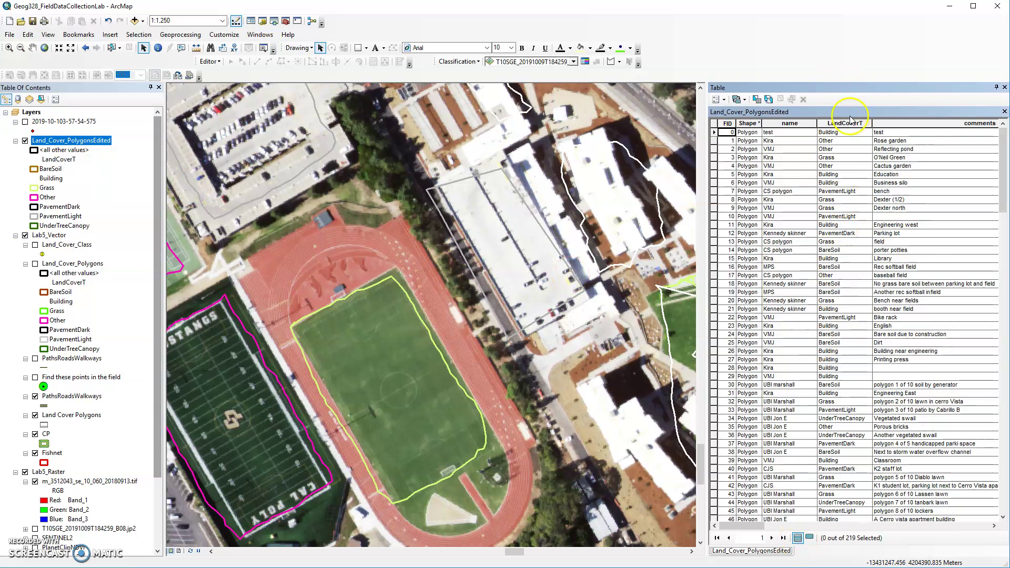
pyautogui.click(847, 123)
pyautogui.rightClick(846, 124)
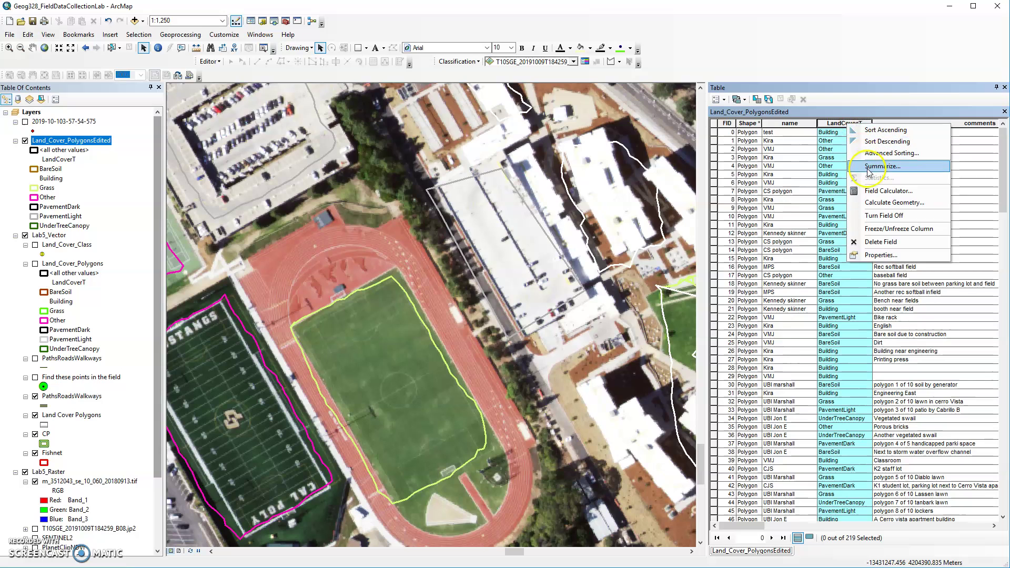
pyautogui.click(865, 129)
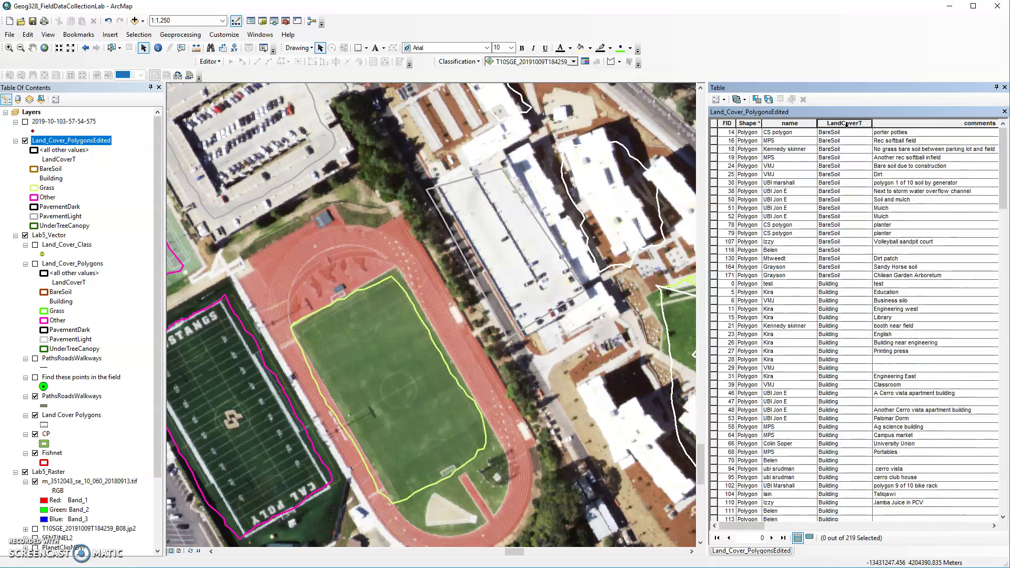
# Step: Try to summarize the LandCoverT field into an output table named LandCoverClass.dbf in Exam.gdb
pyautogui.rightClick(845, 123)
pyautogui.click(868, 175)
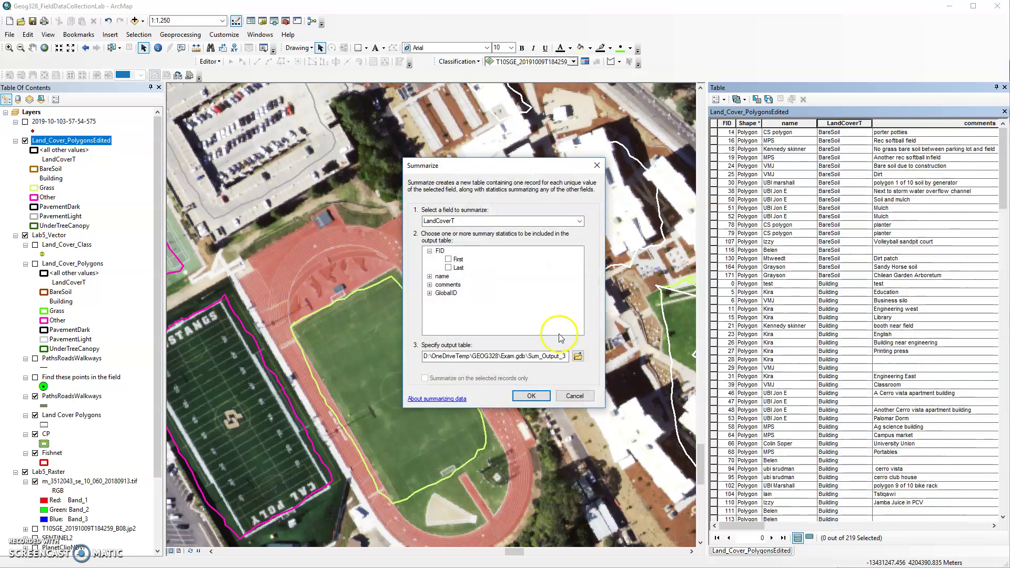
pyautogui.doubleClick(549, 356)
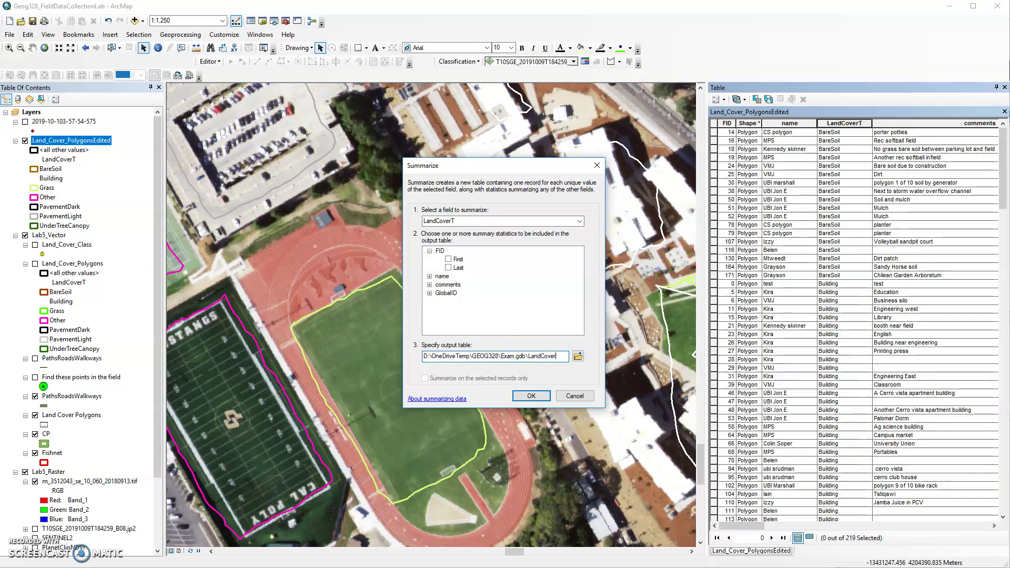
pyautogui.write('LandCoverClass.dbf')
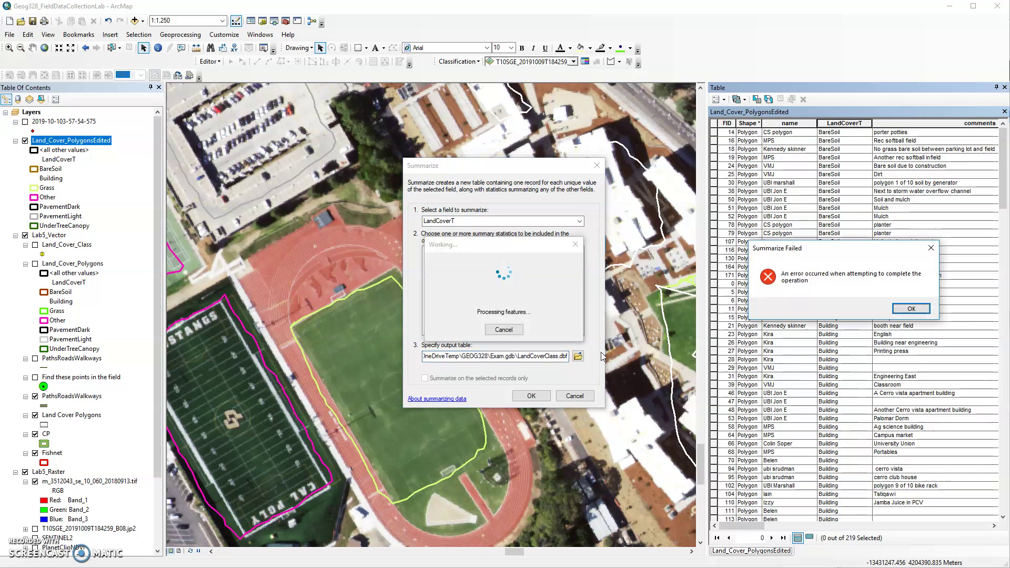
pyautogui.click(908, 310)
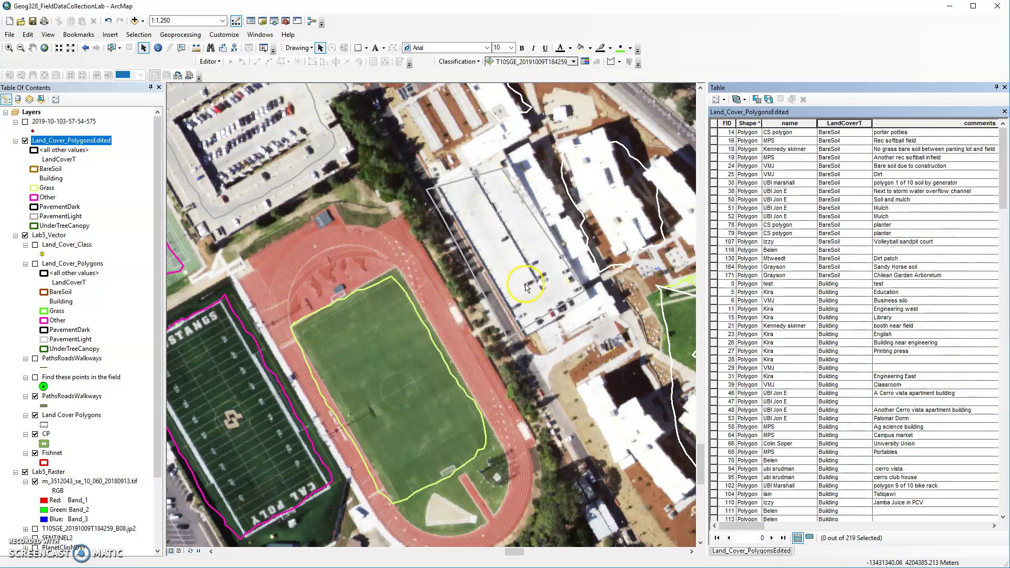
# Step: Summarize the LandCoverT field into an output table named LandCoverClasses in Exam.gdb and add the result to the map
pyautogui.rightClick(842, 125)
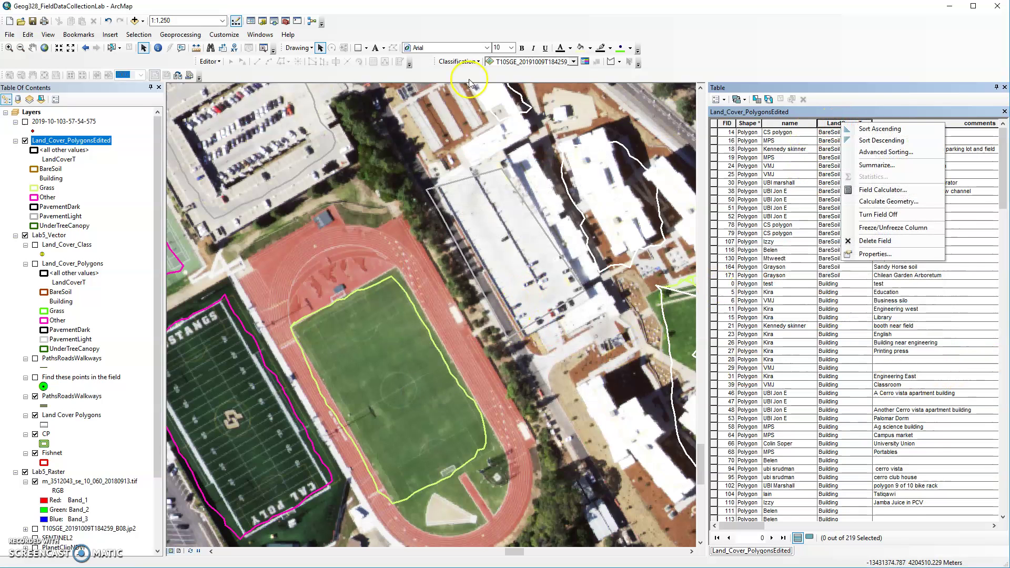
pyautogui.click(217, 62)
pyautogui.click(218, 61)
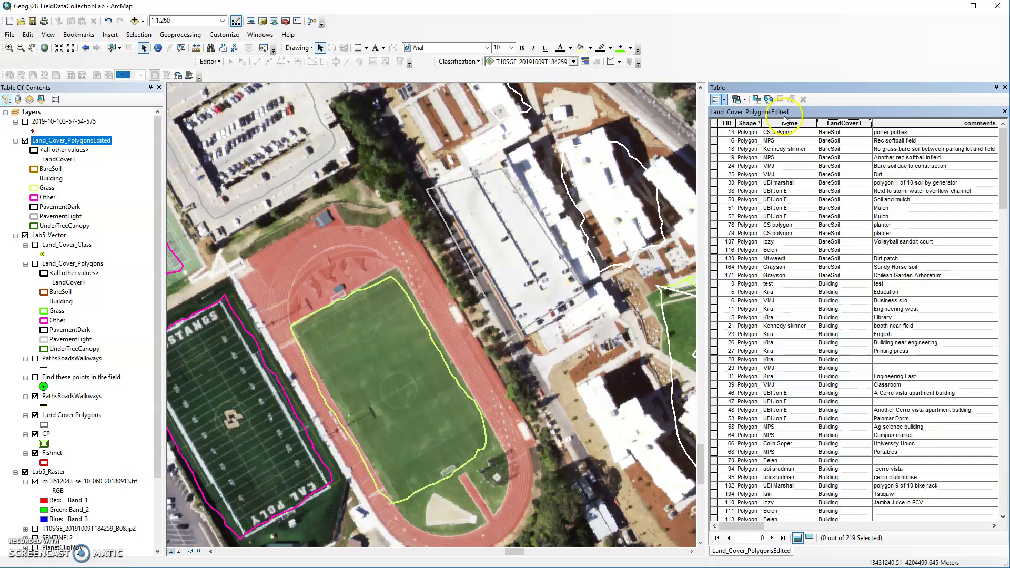
pyautogui.rightClick(845, 124)
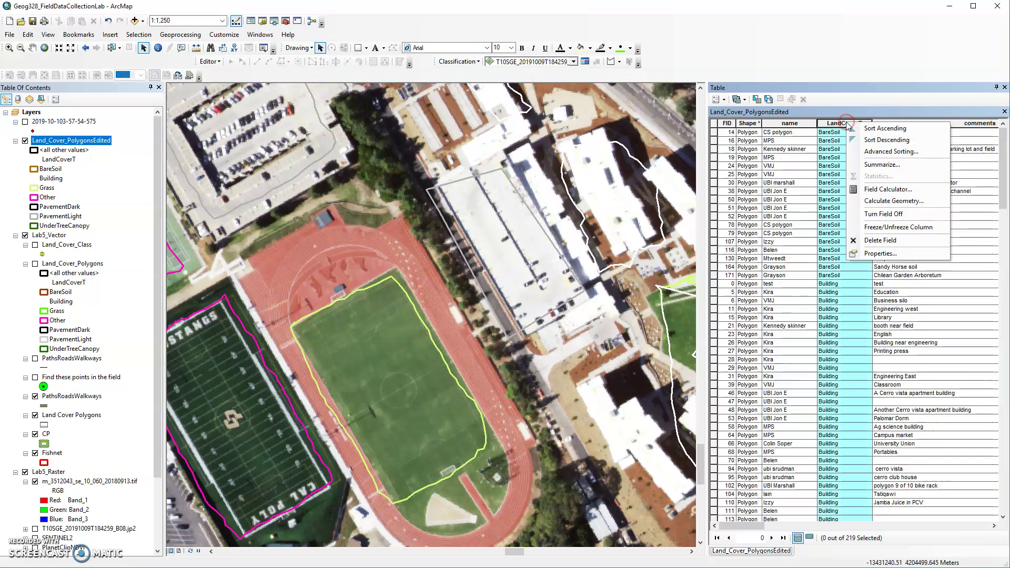
pyautogui.click(881, 165)
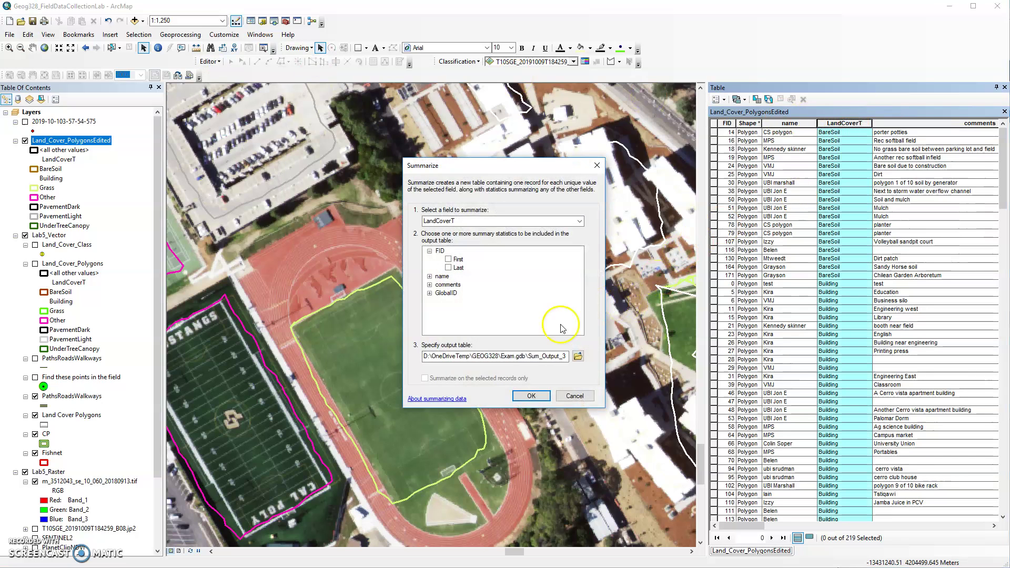
pyautogui.click(533, 357)
pyautogui.doubleClick(532, 357)
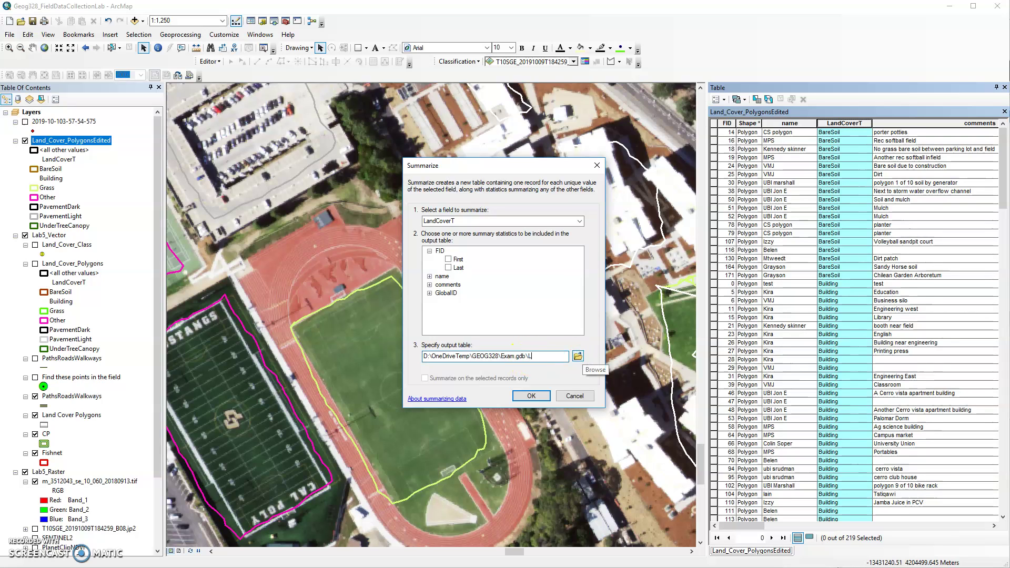
pyautogui.write('LandCoverClasses')
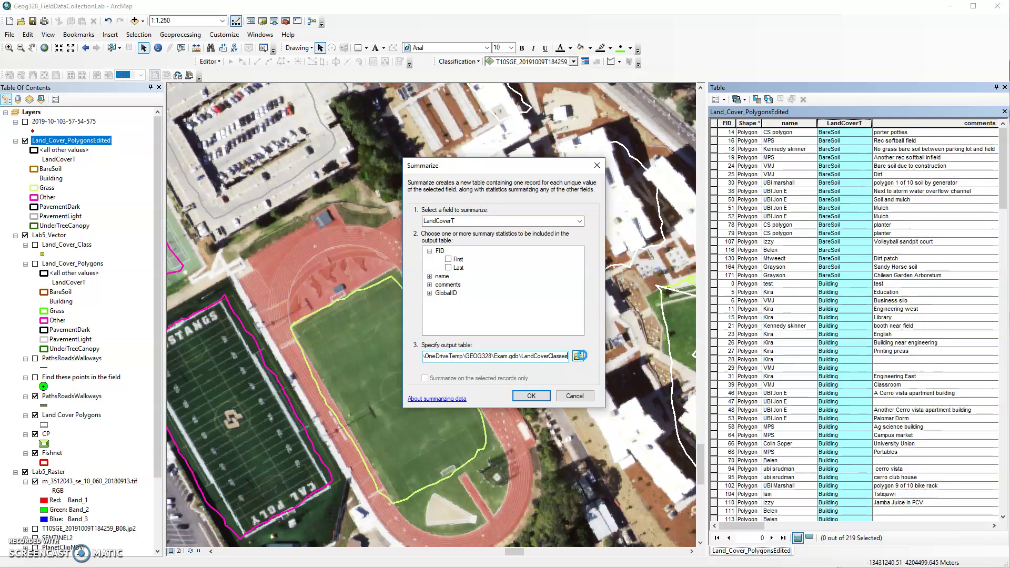
pyautogui.press('Return')
pyautogui.click(857, 306)
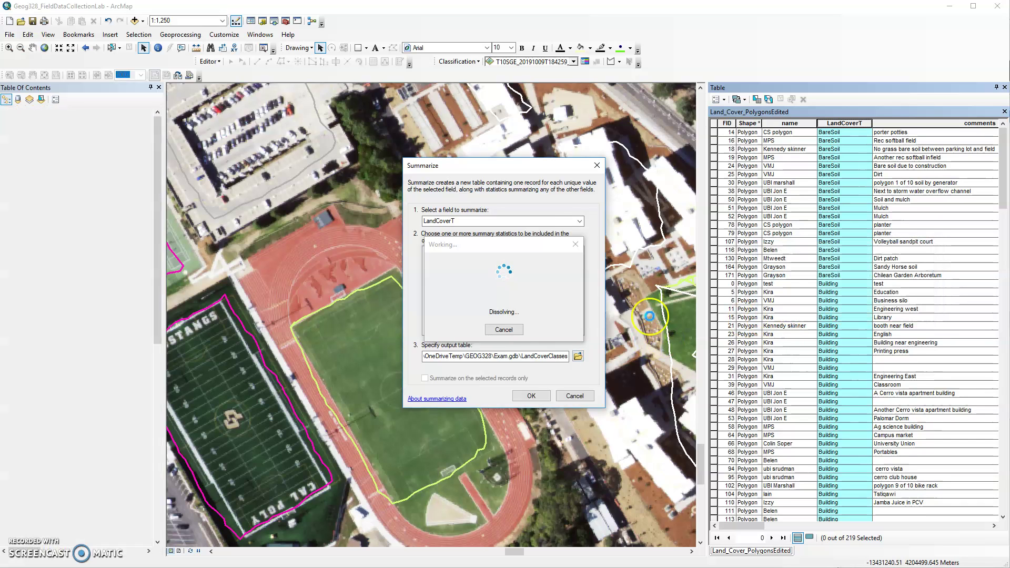
# Step: Open the LandCoverClasses table and highlight the UnderTreeCanopy record and the Building record to compare their counts
pyautogui.moveTo(159, 332); pyautogui.dragTo(139, 532)
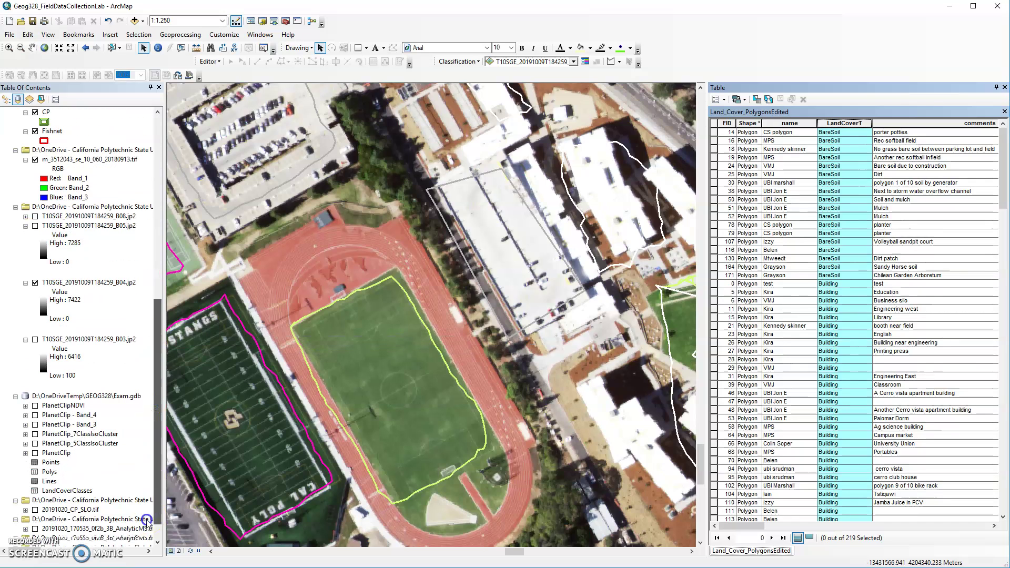
pyautogui.click(84, 490)
pyautogui.rightClick(84, 491)
pyautogui.click(109, 498)
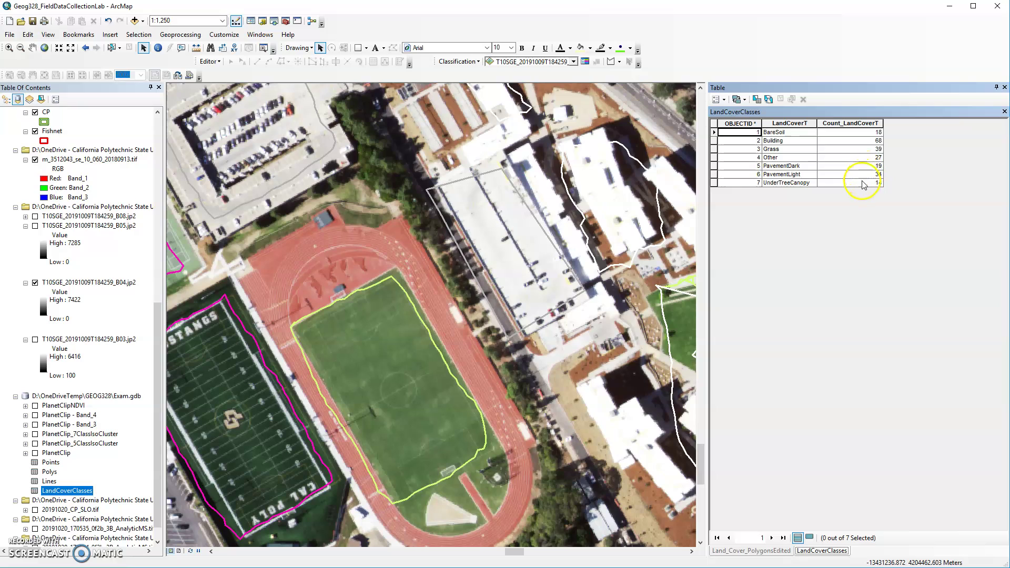
pyautogui.click(715, 183)
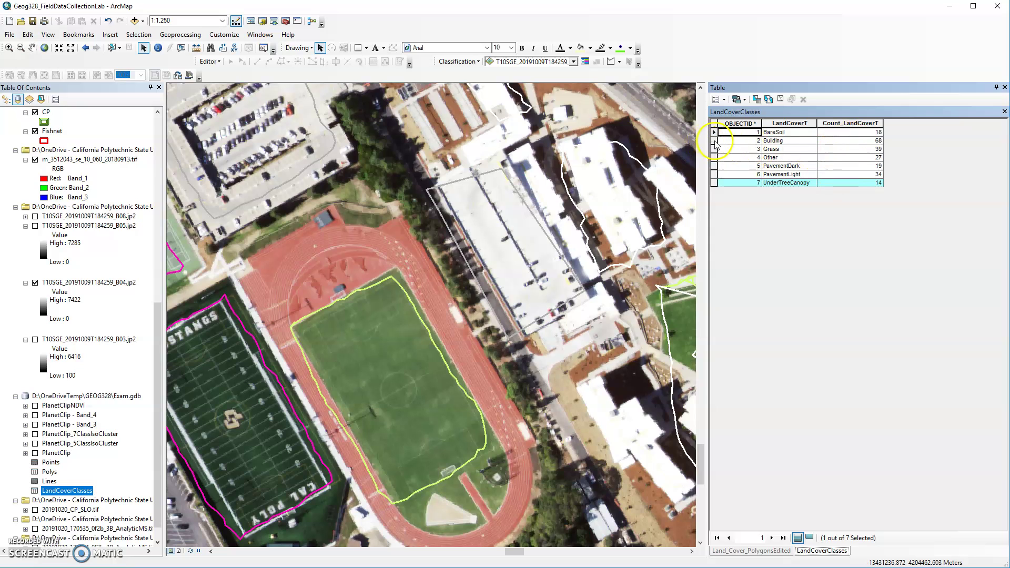
pyautogui.click(714, 141)
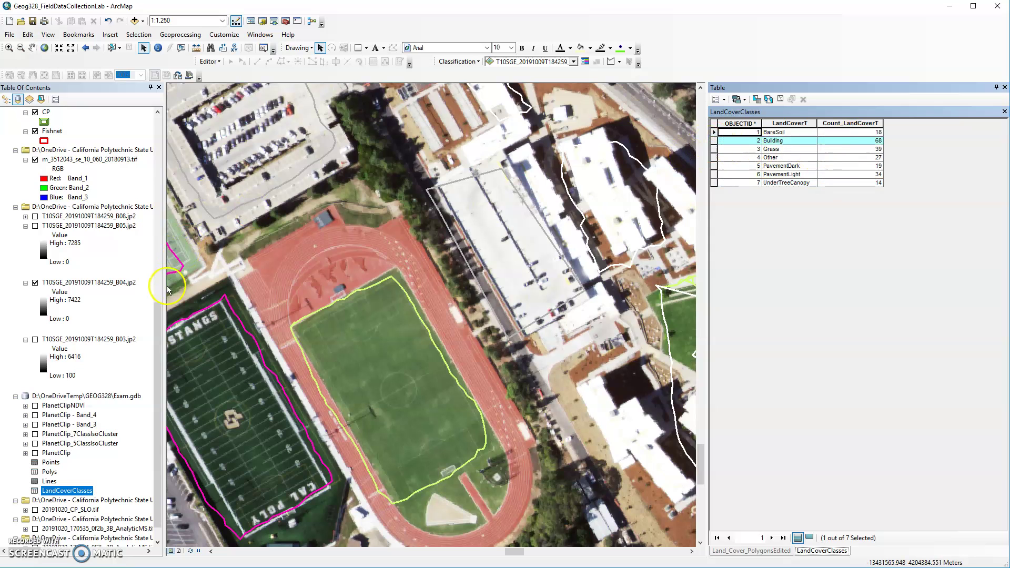
# Step: Return to the Land_Cover_PolygonsEdited table and select by attributes all its polygons where "LandCoverT" = 'Building'
pyautogui.moveTo(154, 315); pyautogui.dragTo(150, 134)
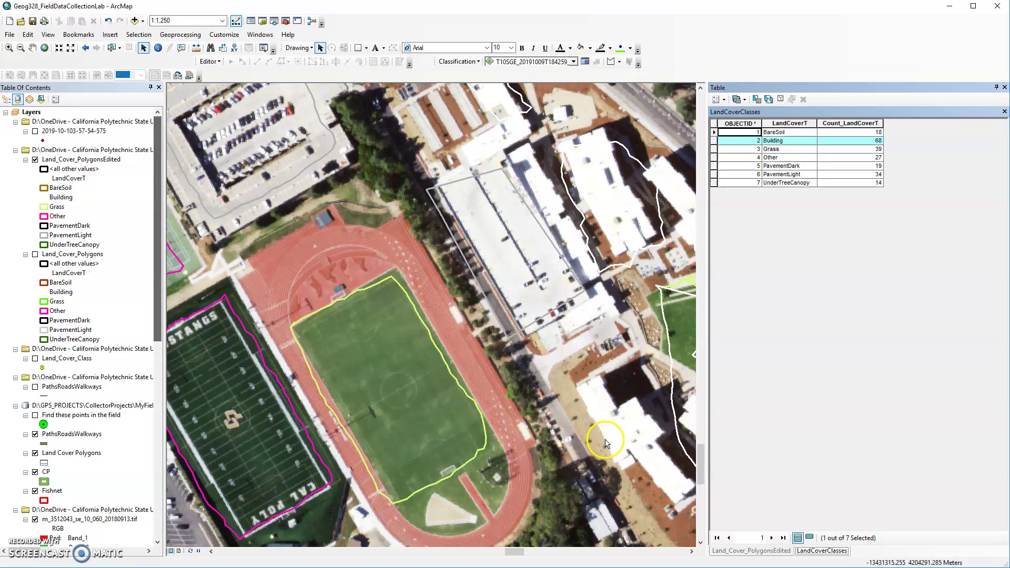
pyautogui.click(750, 550)
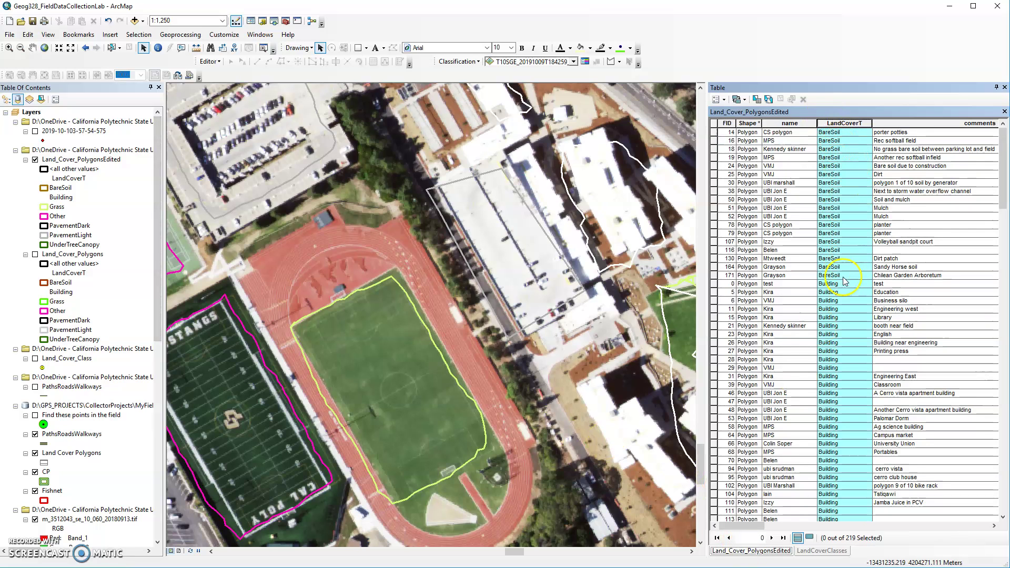
pyautogui.click(138, 35)
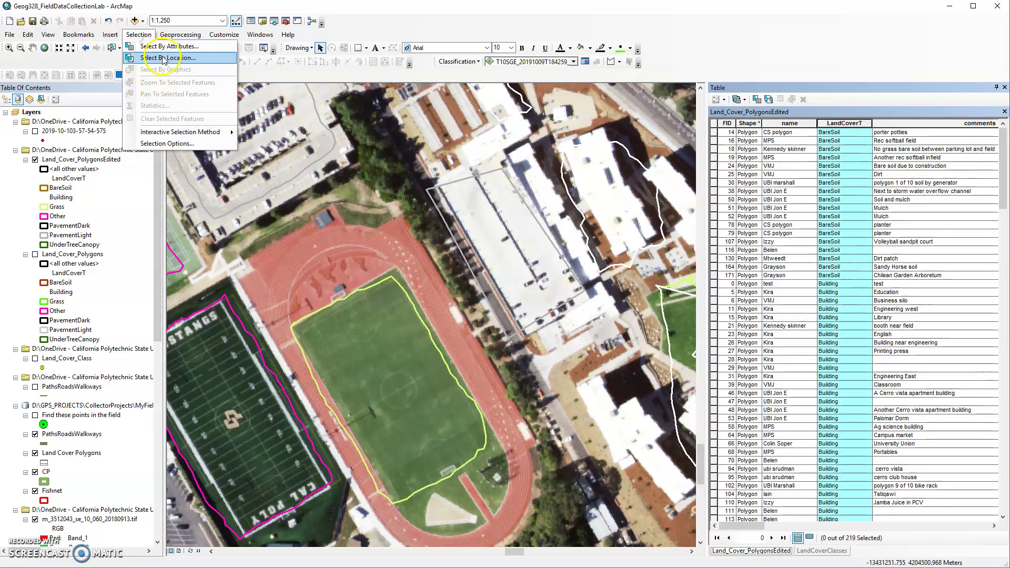
pyautogui.click(158, 44)
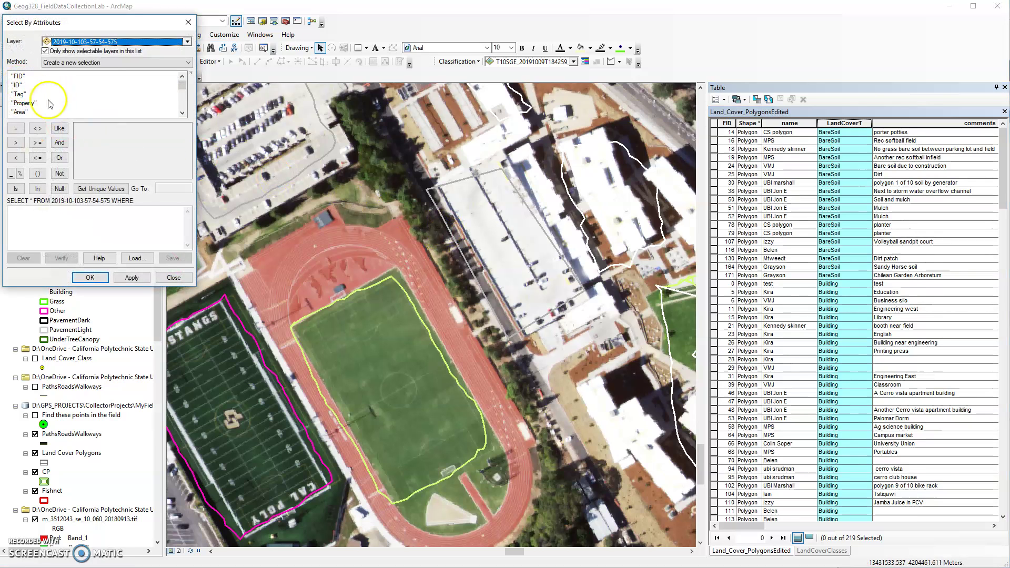
pyautogui.click(104, 43)
pyautogui.click(104, 61)
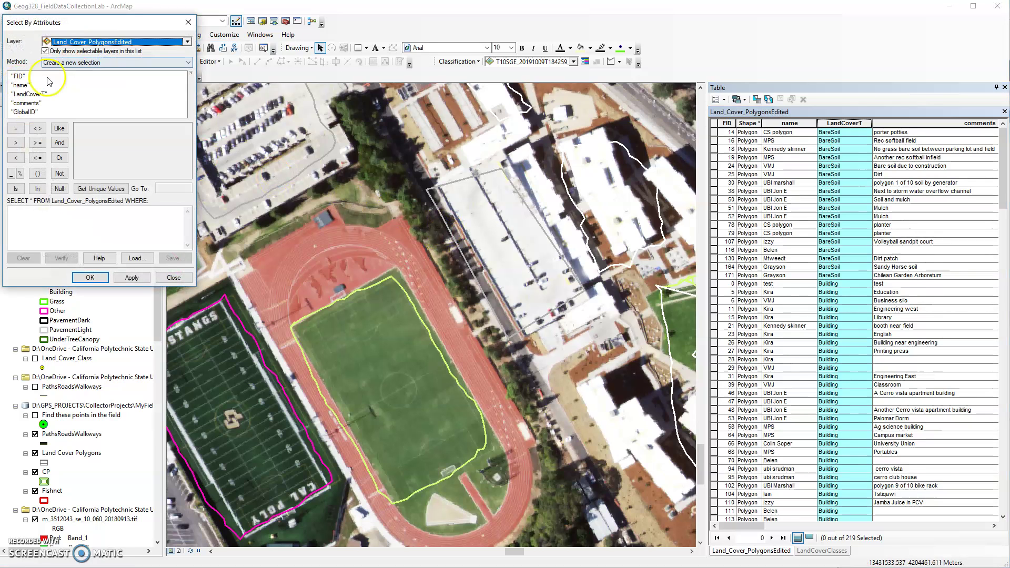
pyautogui.doubleClick(26, 94)
pyautogui.click(16, 128)
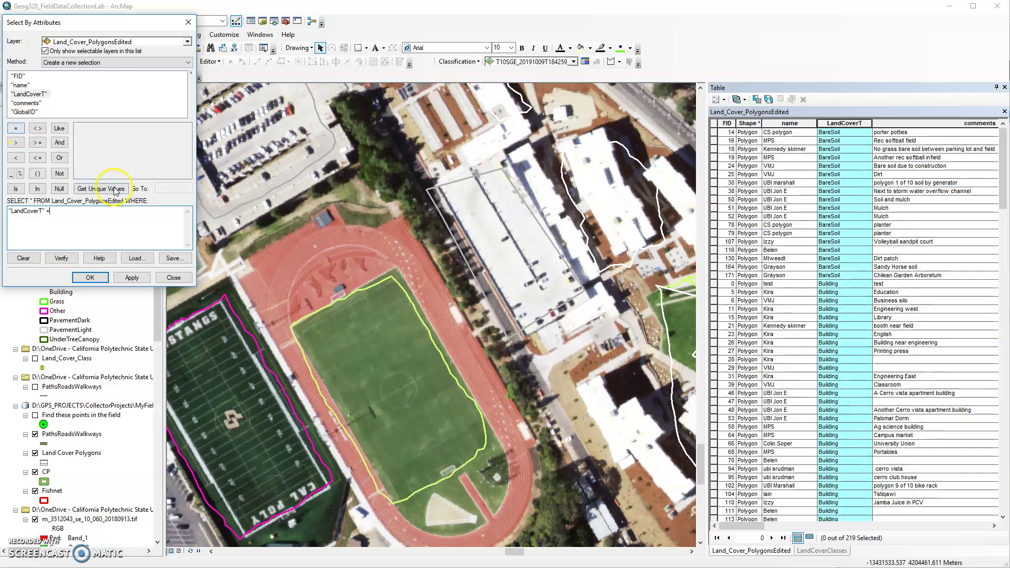
pyautogui.click(100, 189)
pyautogui.doubleClick(88, 137)
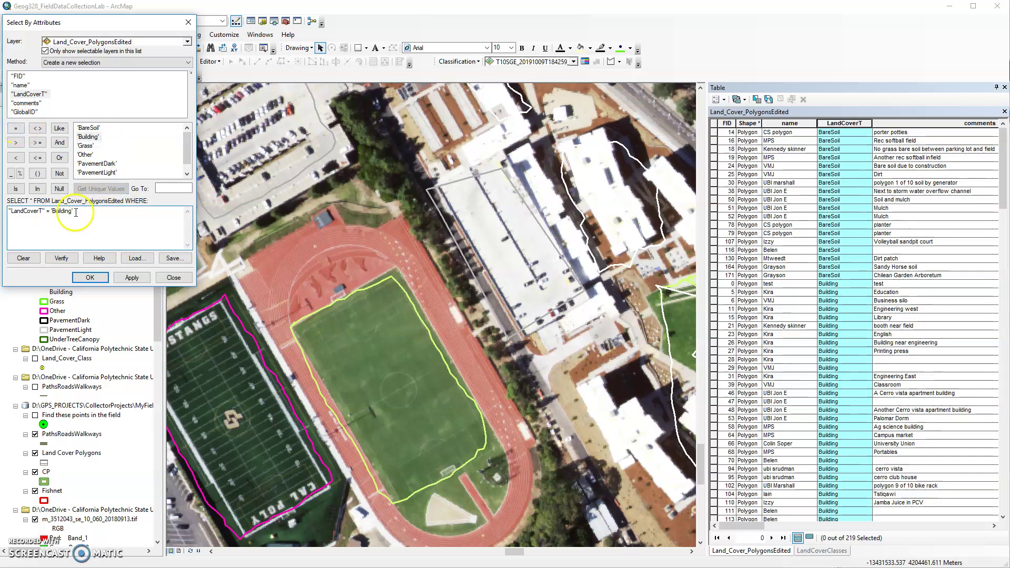
pyautogui.click(131, 278)
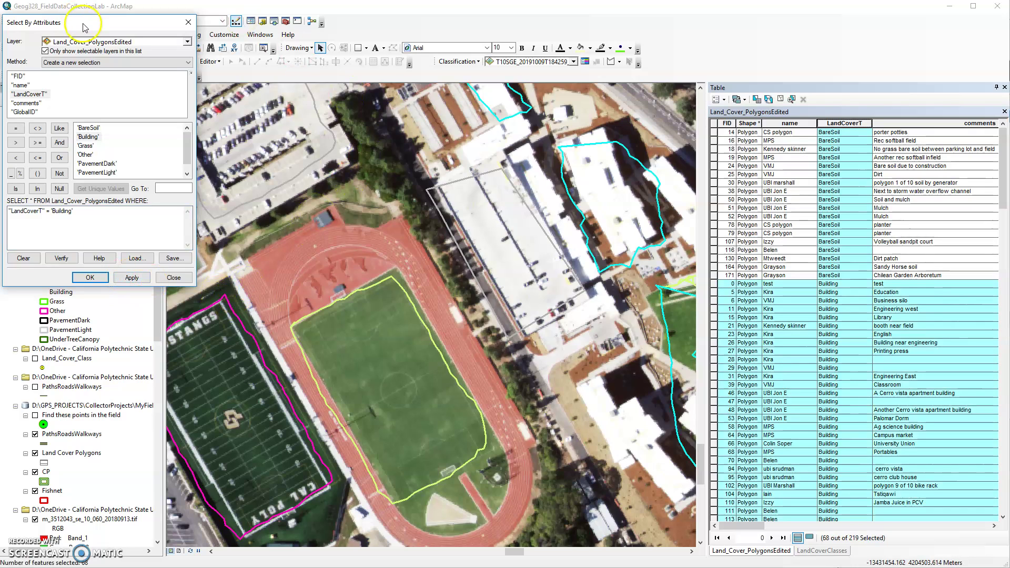
# Step: Zoom to the selected Building polygons and inspect the western part of the apartment complex in the north of campus
pyautogui.moveTo(83, 25); pyautogui.dragTo(86, 24)
pyautogui.rightClick(715, 311)
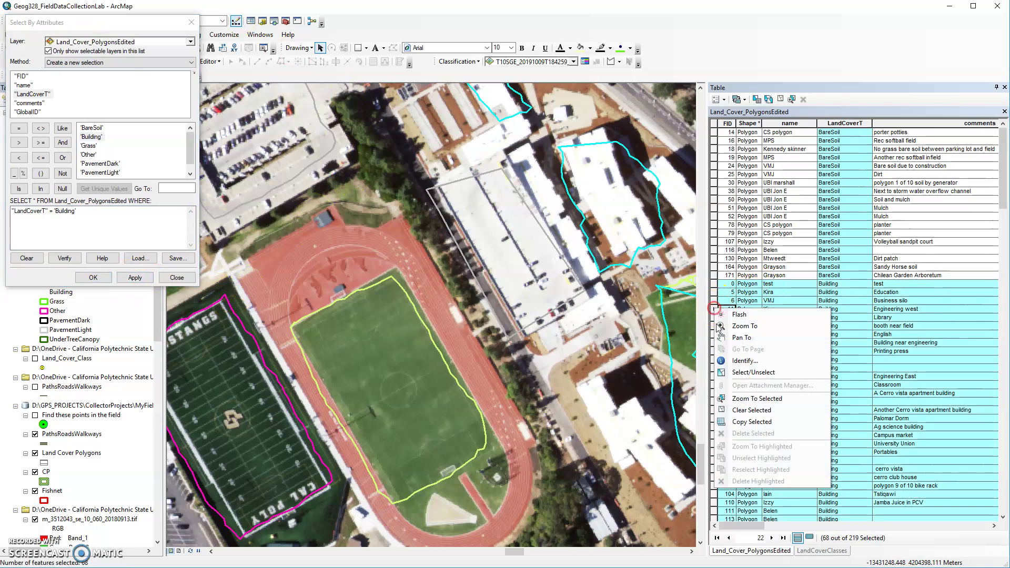
pyautogui.click(754, 391)
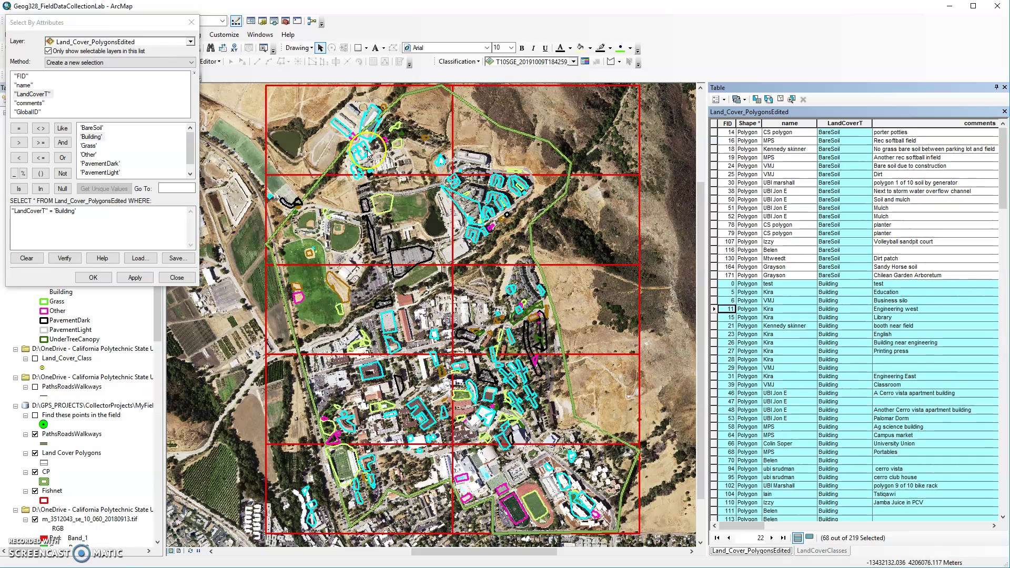
pyautogui.moveTo(57, 23); pyautogui.dragTo(46, 179)
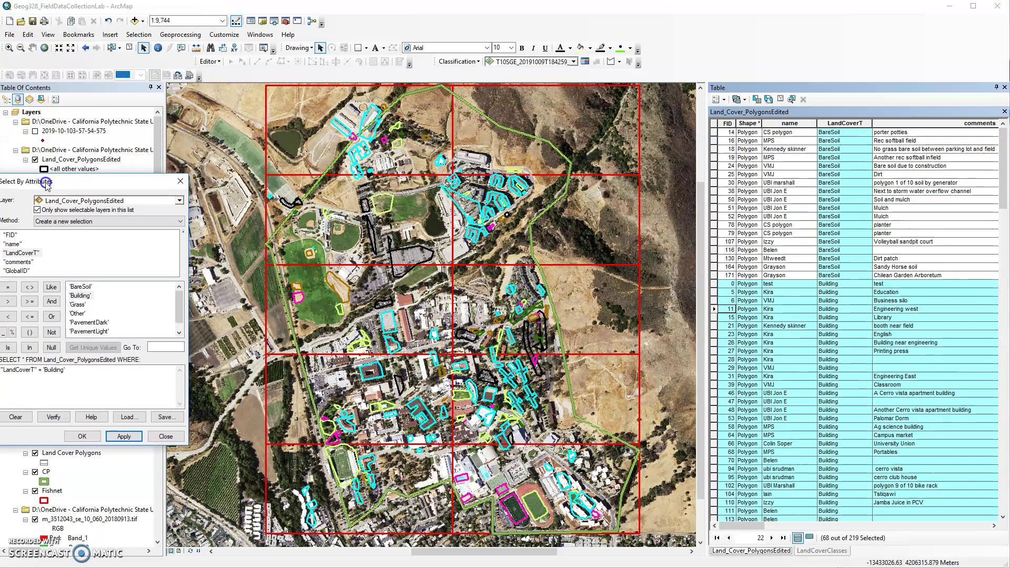
pyautogui.click(8, 49)
pyautogui.moveTo(456, 177); pyautogui.dragTo(492, 264)
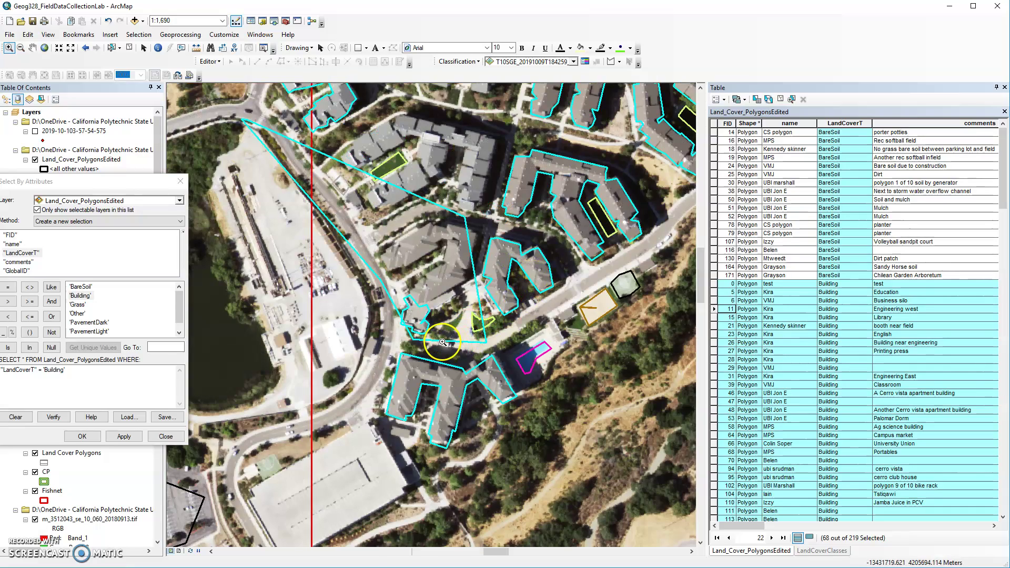
# Step: Start an editing session on the Land_Cover_PolygonsEdited layer
pyautogui.click(209, 61)
pyautogui.click(231, 74)
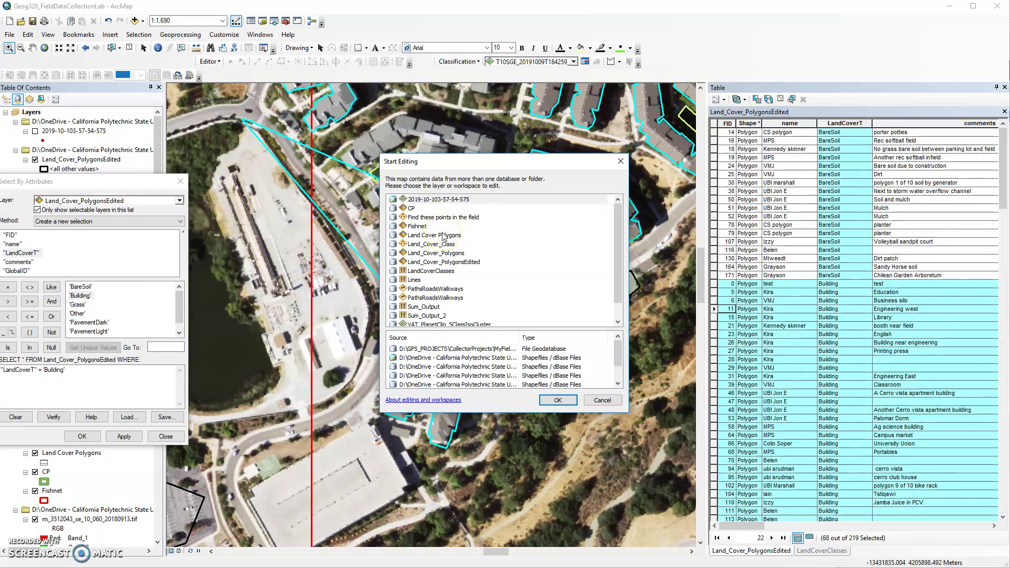
pyautogui.click(450, 262)
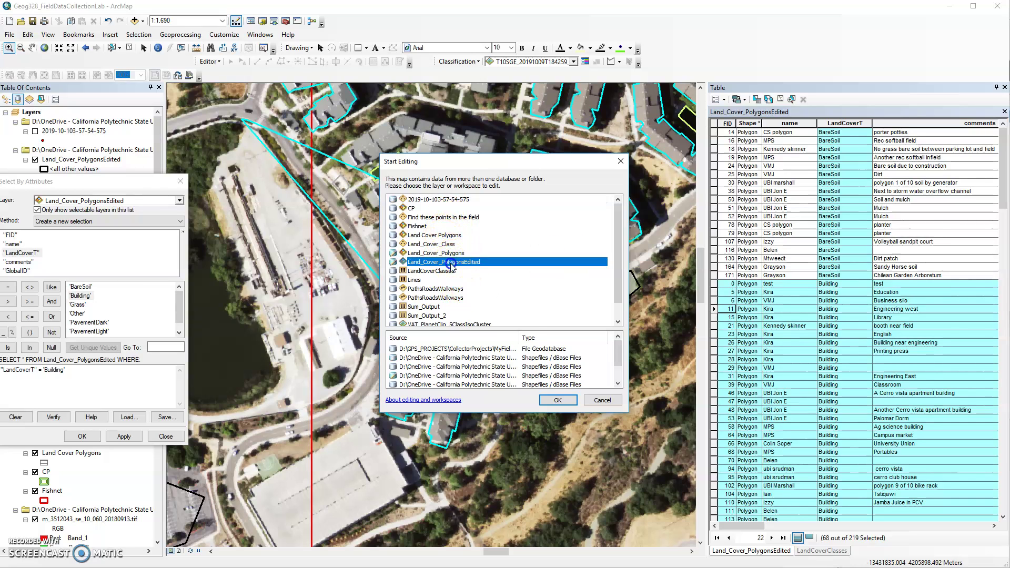
pyautogui.doubleClick(450, 263)
pyautogui.click(559, 401)
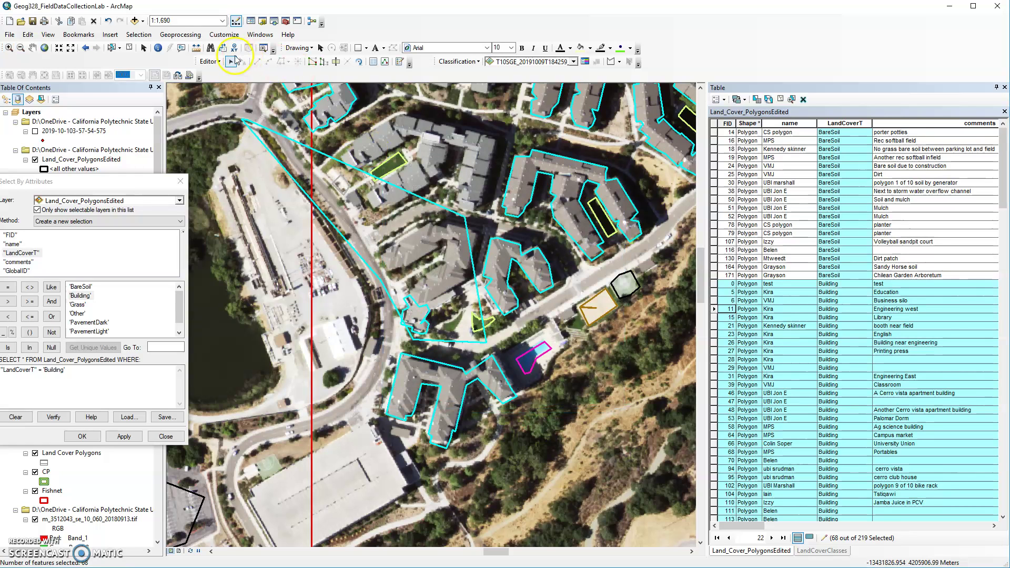
# Step: Select the large triangular Building polygon cutting across the western part of the apartment complex and delete it
pyautogui.click(274, 204)
pyautogui.click(300, 187)
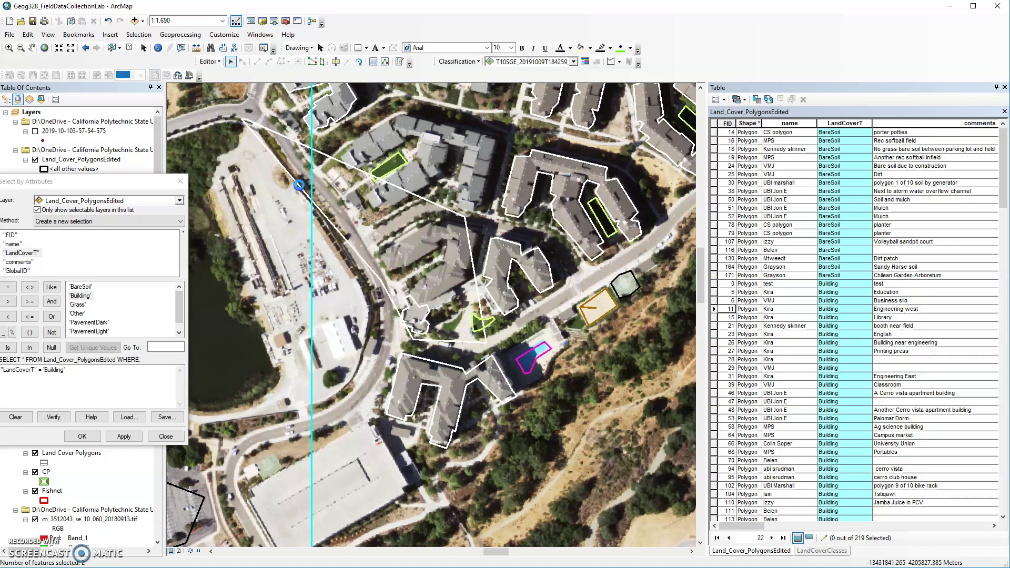
pyautogui.rightClick(300, 187)
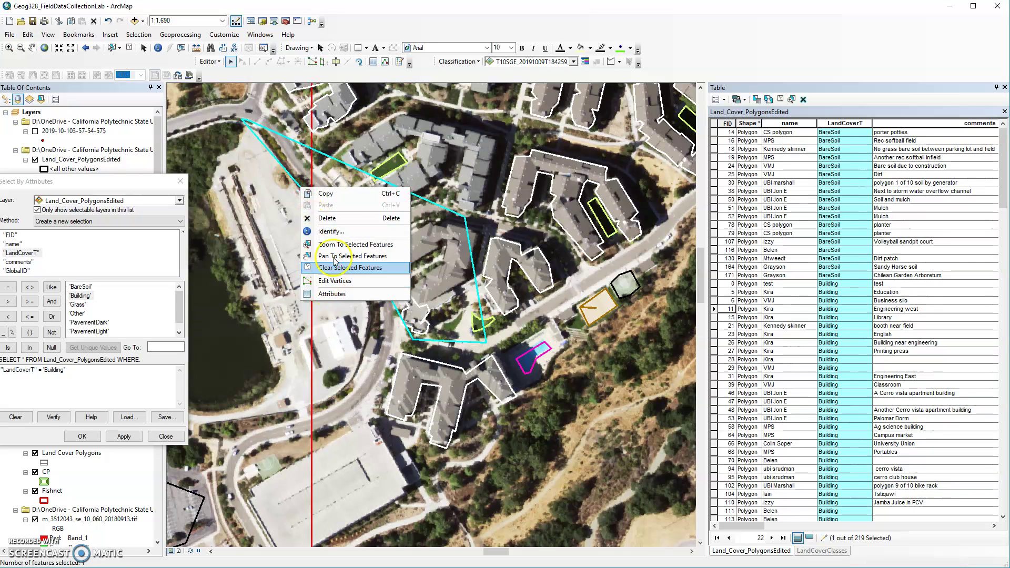
pyautogui.click(328, 217)
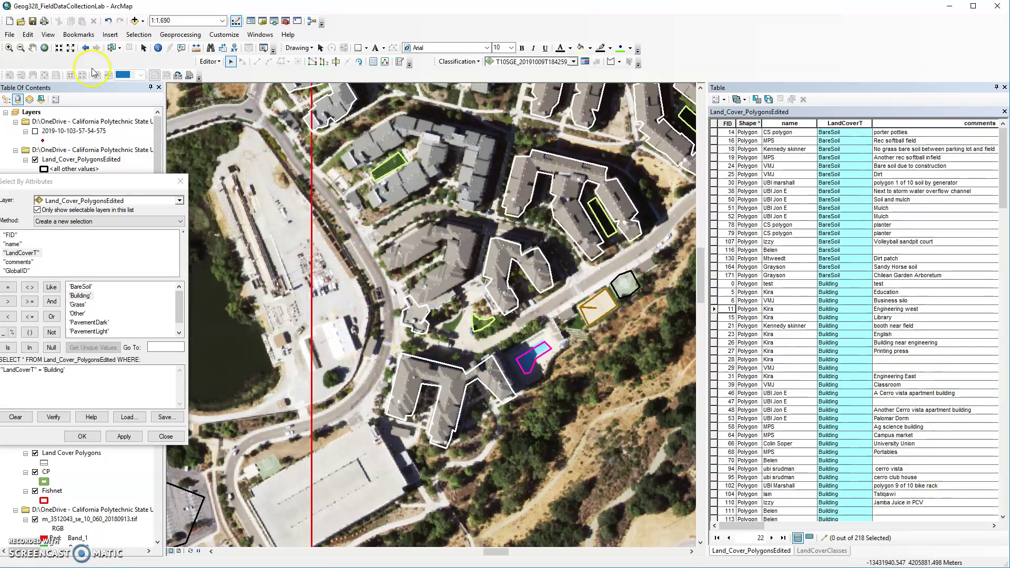
# Step: Select the polygon on the parking structure roof north of the apartments and show only its record in the table to check its class
pyautogui.click(71, 48)
pyautogui.click(72, 49)
pyautogui.click(71, 49)
pyautogui.click(71, 49)
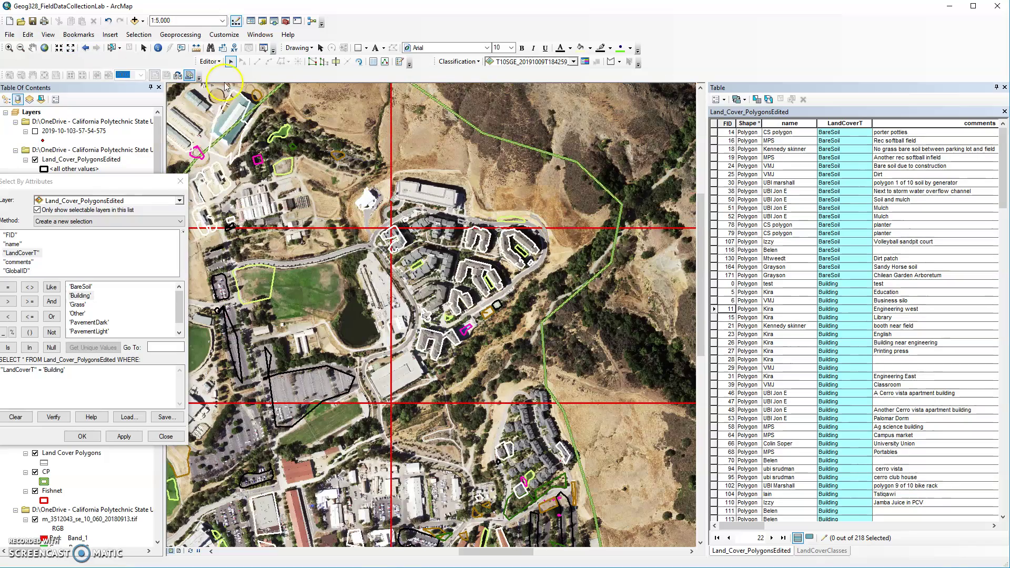
pyautogui.click(9, 48)
pyautogui.moveTo(366, 156); pyautogui.dragTo(477, 252)
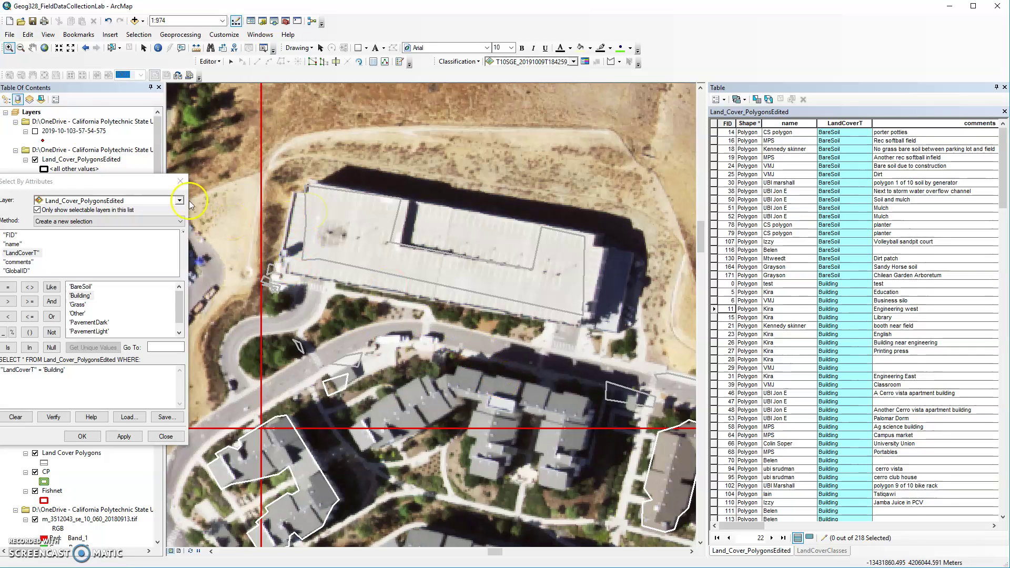
pyautogui.click(111, 48)
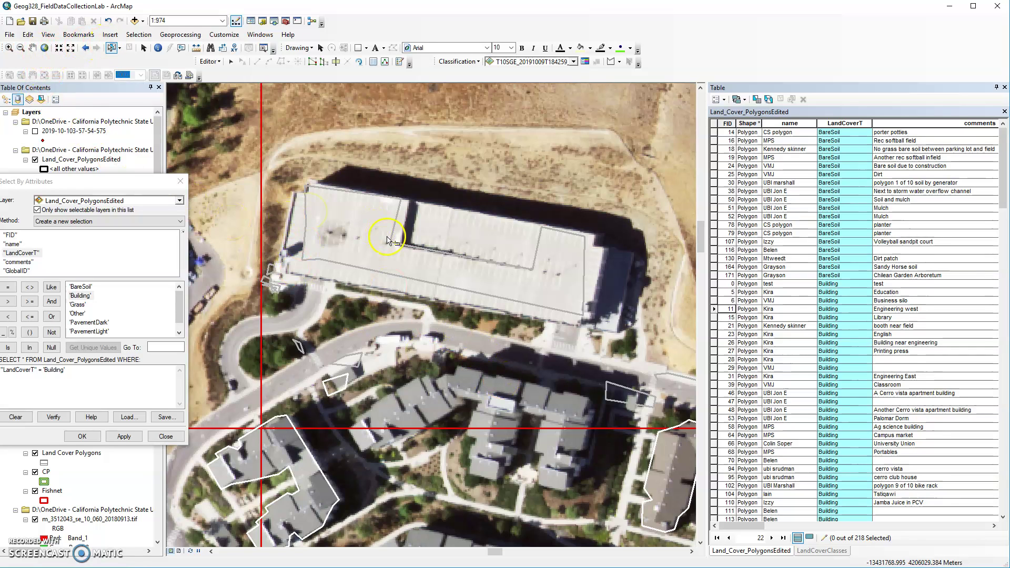
pyautogui.click(367, 256)
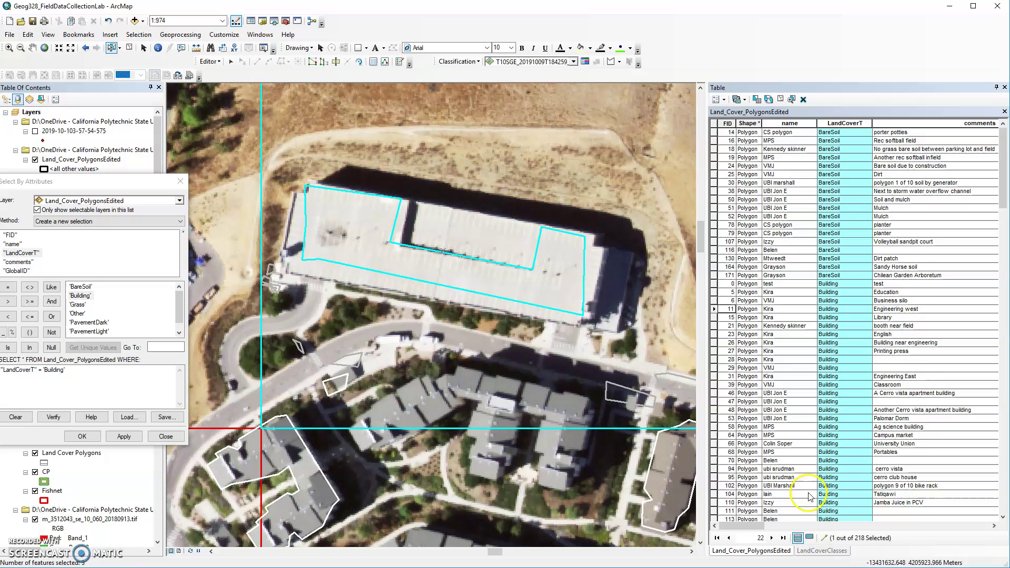
pyautogui.click(809, 537)
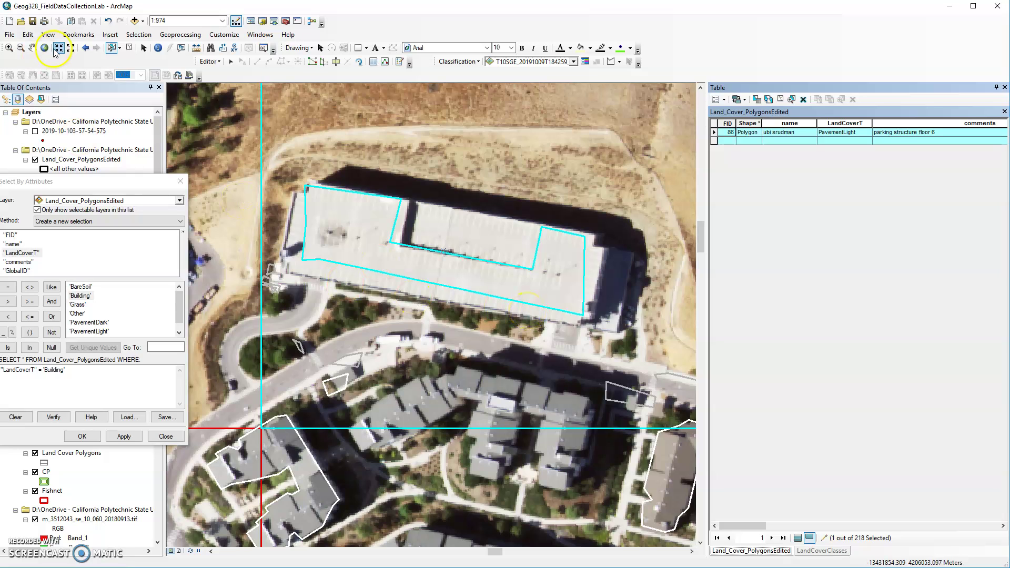
# Step: Select the cluster of small polygons at the parking structure's west end and review their class and comments in the table
pyautogui.click(32, 47)
pyautogui.moveTo(391, 353); pyautogui.dragTo(619, 219)
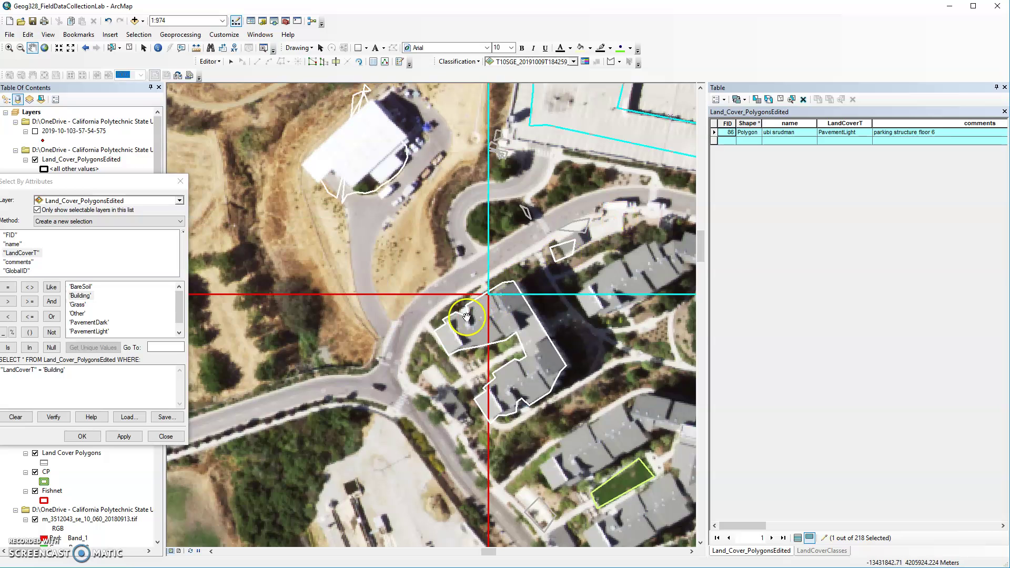
pyautogui.moveTo(500, 169); pyautogui.dragTo(502, 298)
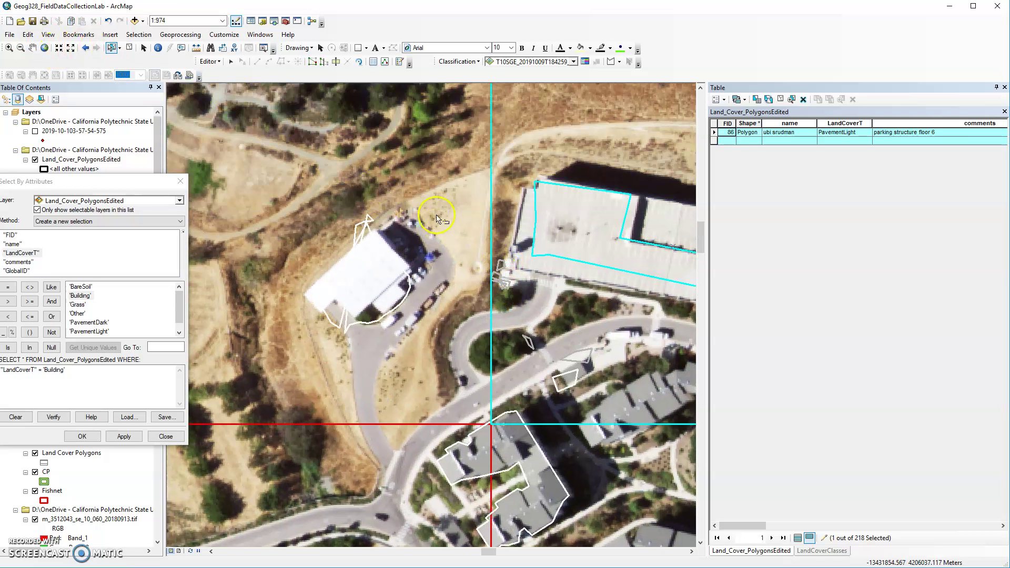
pyautogui.moveTo(494, 266); pyautogui.dragTo(511, 298)
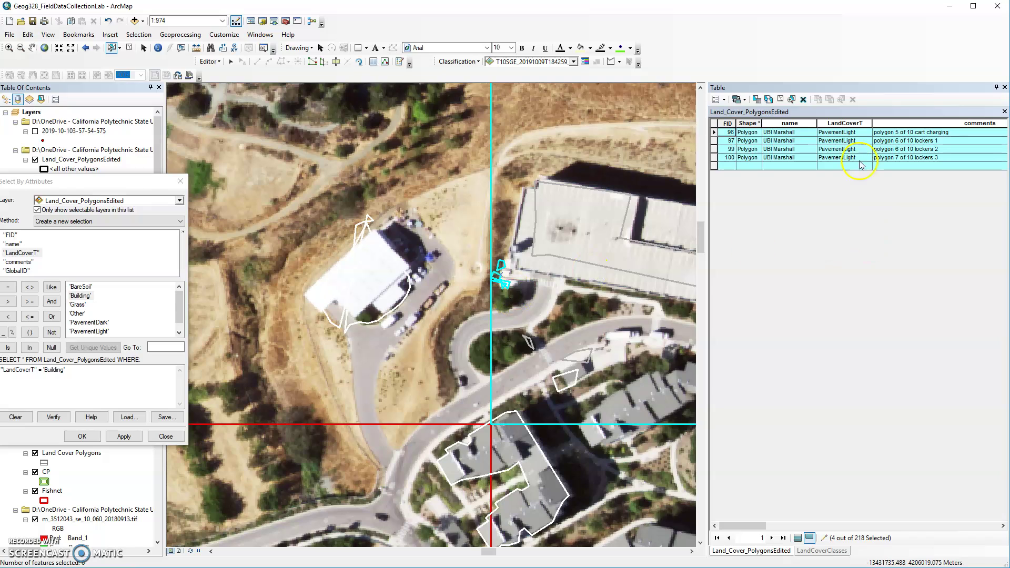
pyautogui.click(610, 434)
pyautogui.rightClick(504, 284)
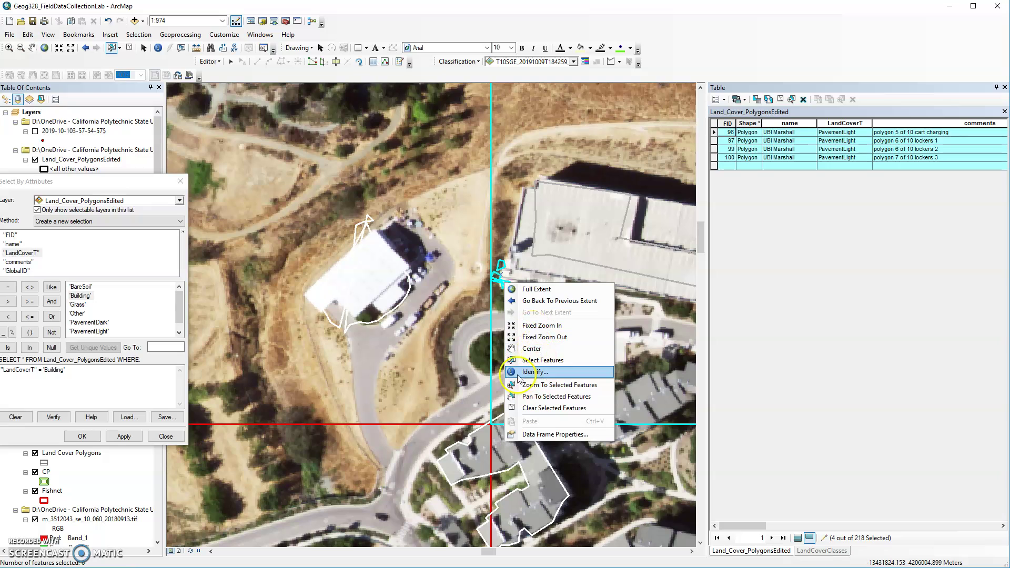
# Step: Try to delete the selected cart charging and lockers polygons together, shifting them slightly southeast in the process
pyautogui.click(233, 61)
pyautogui.moveTo(505, 283); pyautogui.dragTo(516, 309)
pyautogui.rightClick(516, 308)
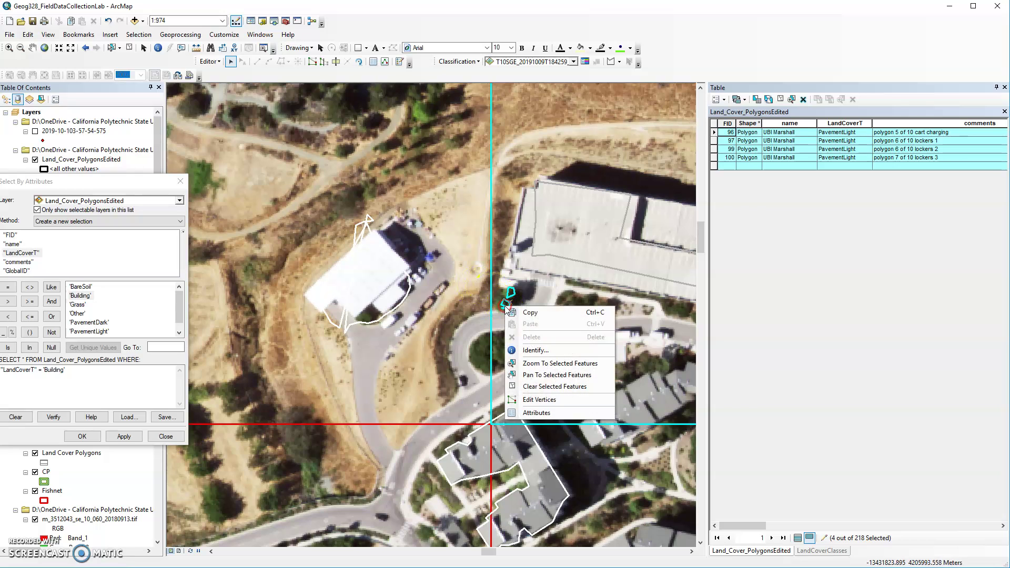
pyautogui.click(499, 281)
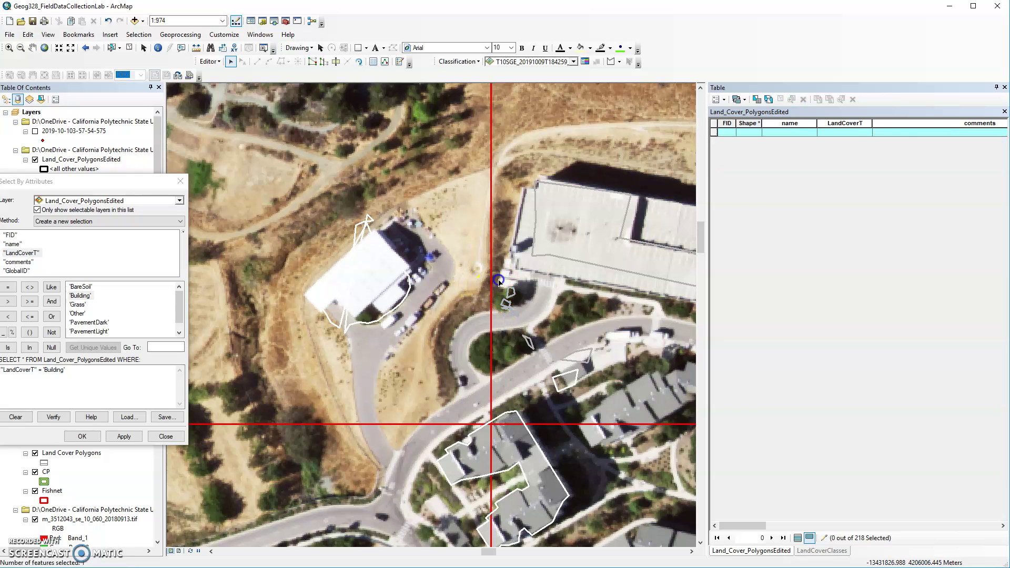
pyautogui.rightClick(509, 304)
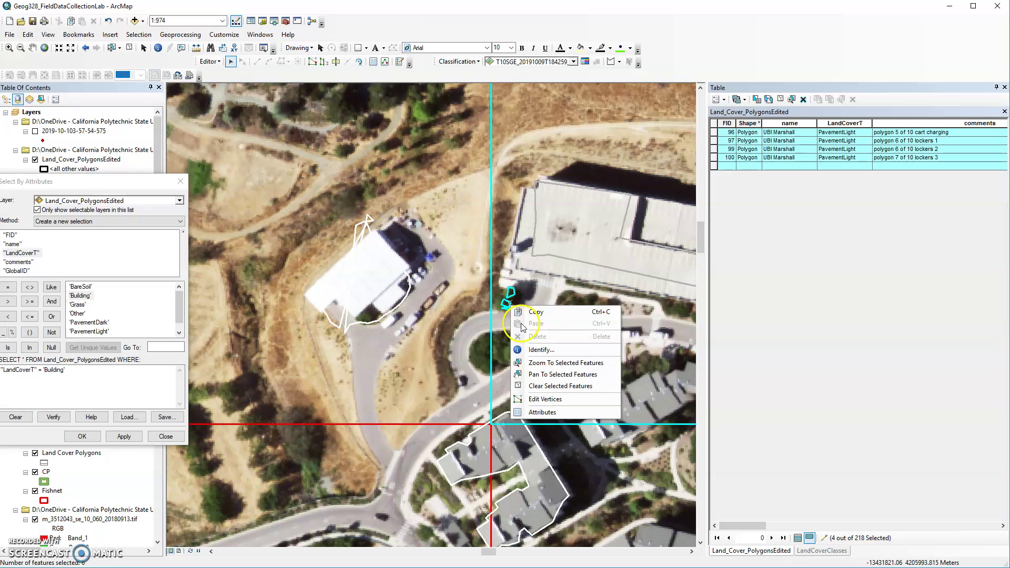
# Step: Open the lockers 2 polygon for vertex editing, finish its sketch and check the options for removing it
pyautogui.doubleClick(510, 304)
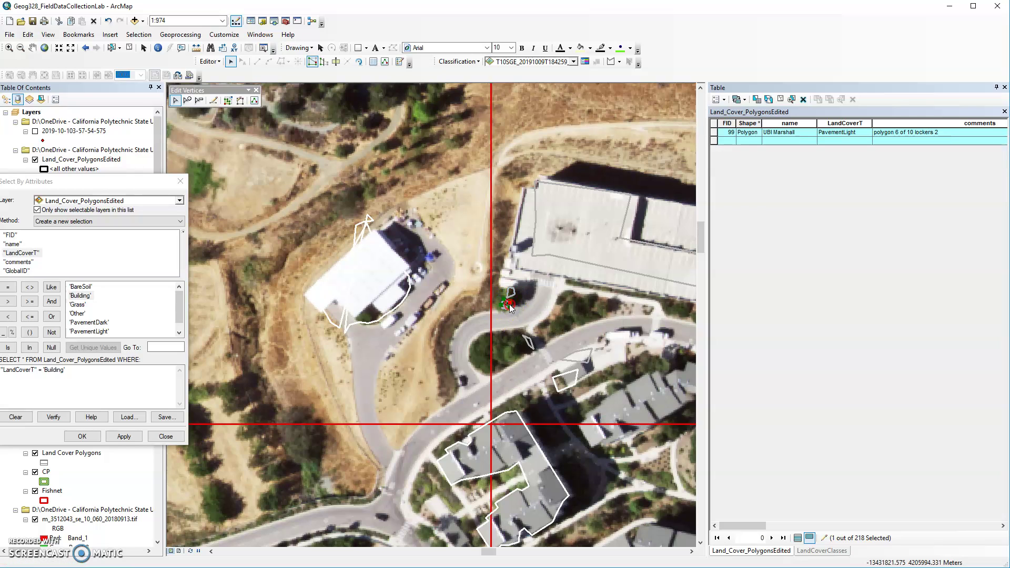
pyautogui.rightClick(509, 305)
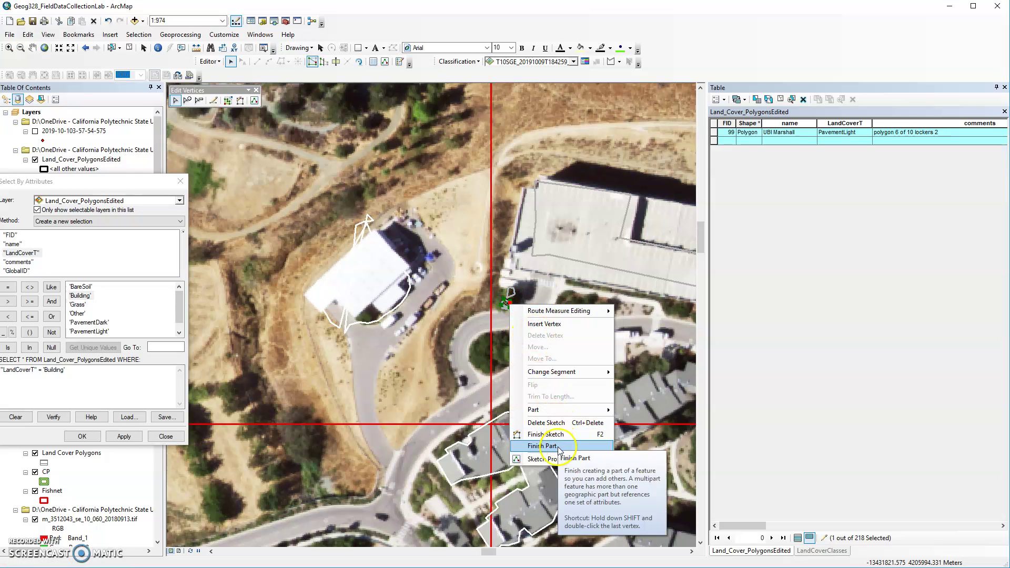
pyautogui.click(547, 434)
pyautogui.rightClick(506, 304)
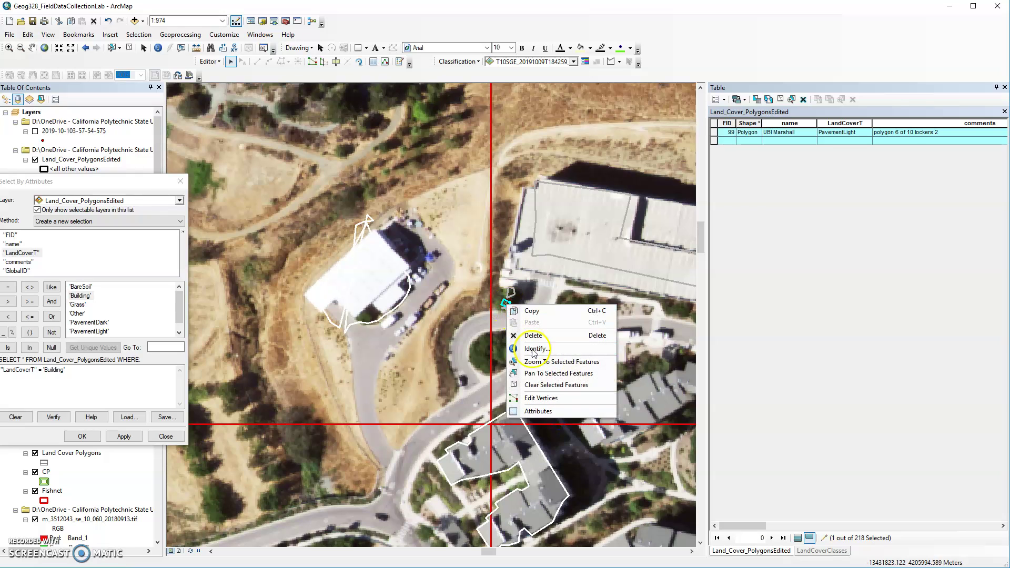
pyautogui.click(502, 294)
pyautogui.click(503, 296)
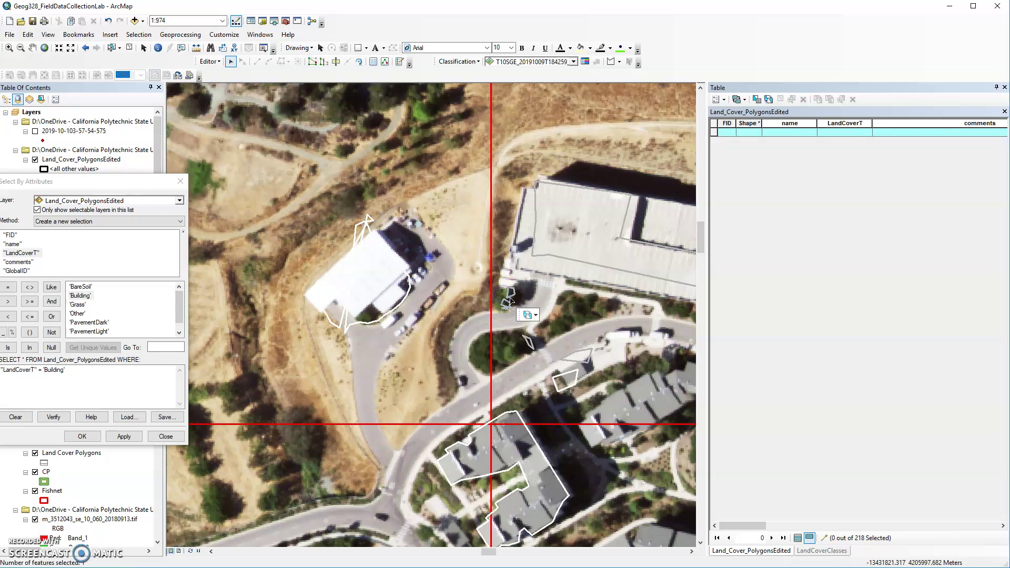
# Step: Try to remove the lockers 1 and lockers 2 polygons individually through vertex editing
pyautogui.doubleClick(506, 298)
pyautogui.rightClick(511, 300)
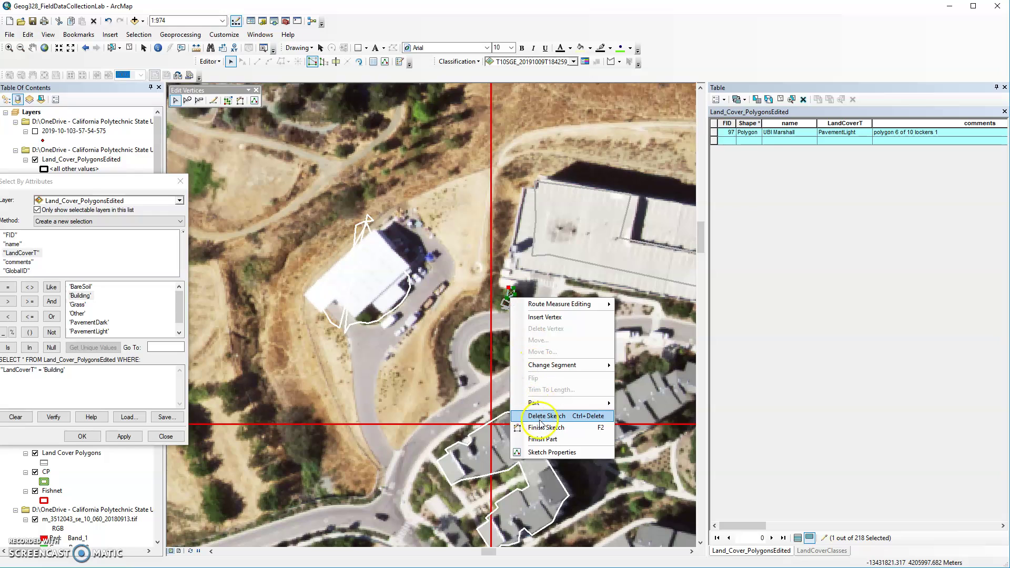
pyautogui.click(547, 416)
pyautogui.doubleClick(508, 306)
pyautogui.rightClick(508, 309)
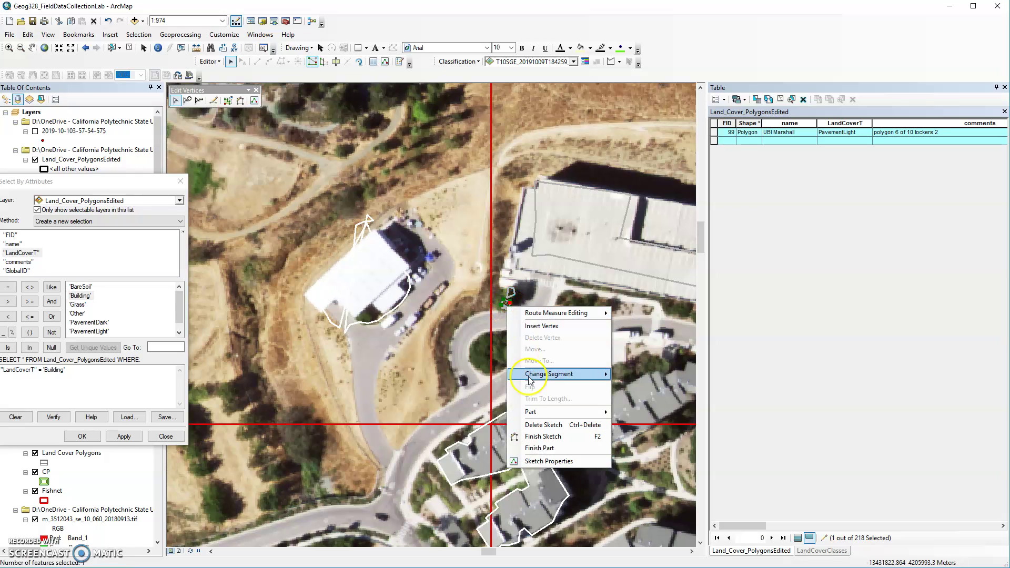
pyautogui.click(531, 313)
pyautogui.rightClick(509, 304)
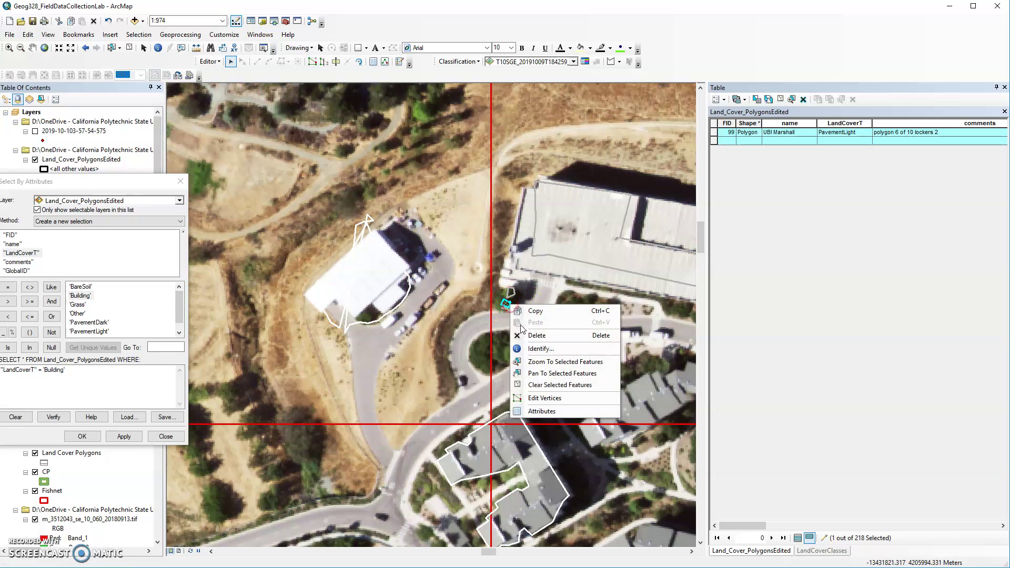
# Step: Delete the small lockers polygons beside the parking structure and the sliver polygon near the curved road south of it
pyautogui.click(511, 304)
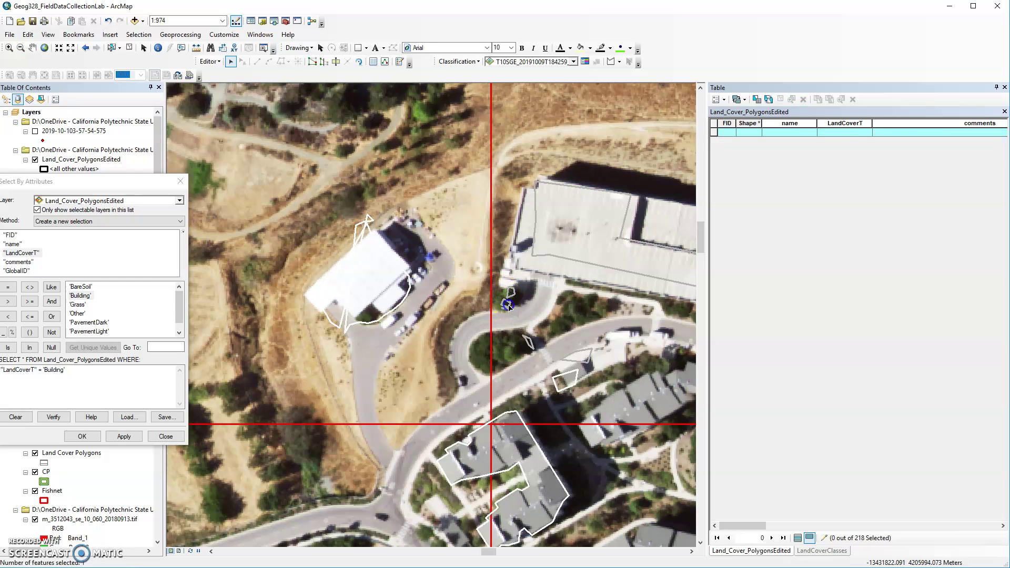
pyautogui.click(512, 301)
pyautogui.press('Delete')
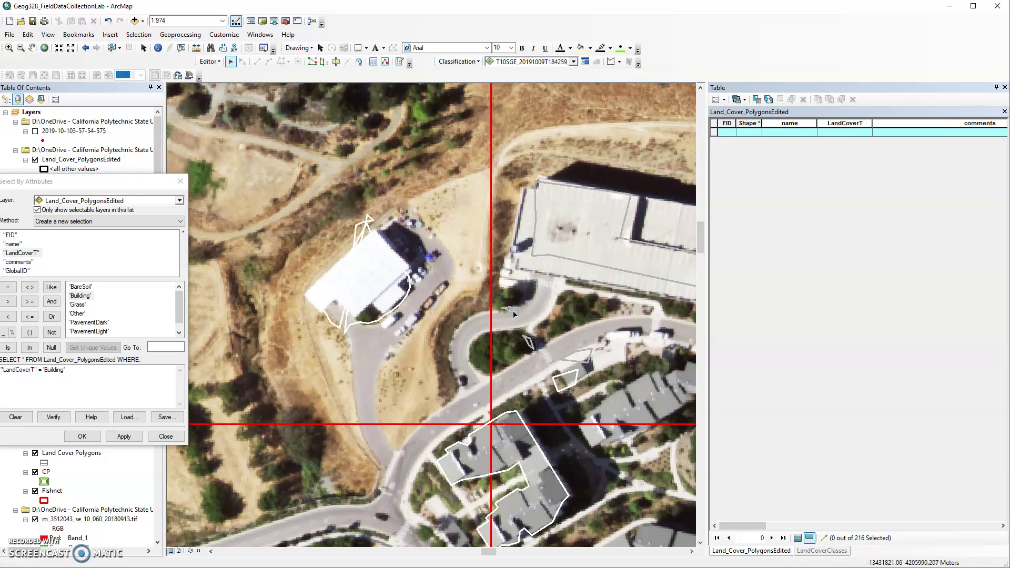
pyautogui.click(527, 341)
pyautogui.press('Delete')
pyautogui.click(539, 369)
pyautogui.press('Delete')
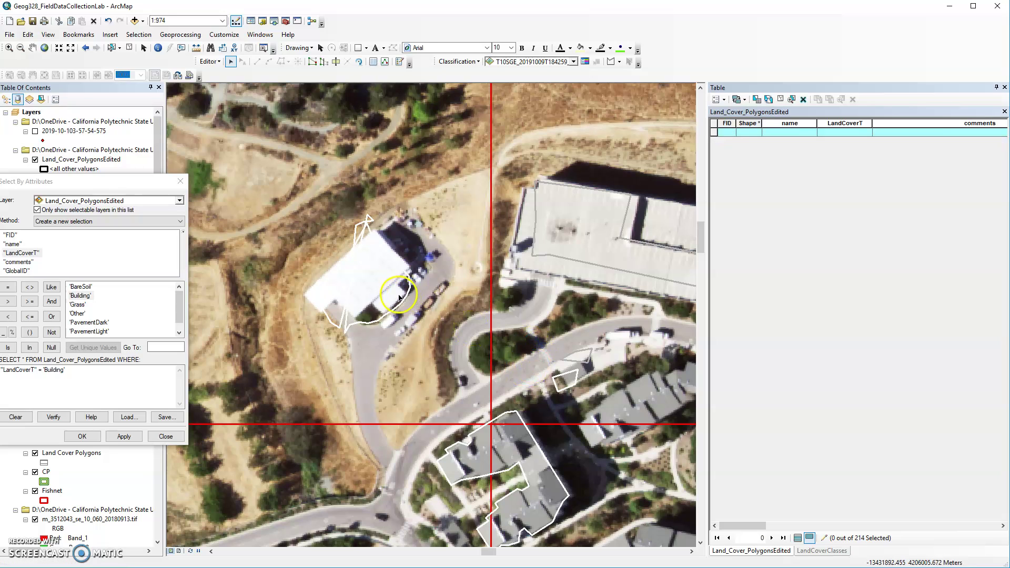
# Step: Stop the editing session on Land_Cover_PolygonsEdited and save the edits
pyautogui.click(59, 47)
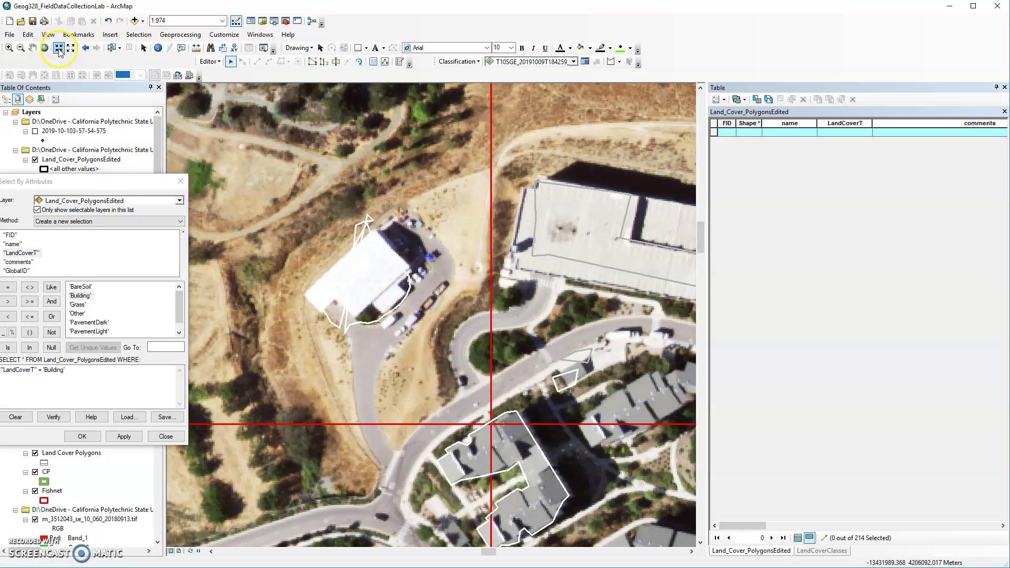
pyautogui.click(71, 48)
pyautogui.click(70, 48)
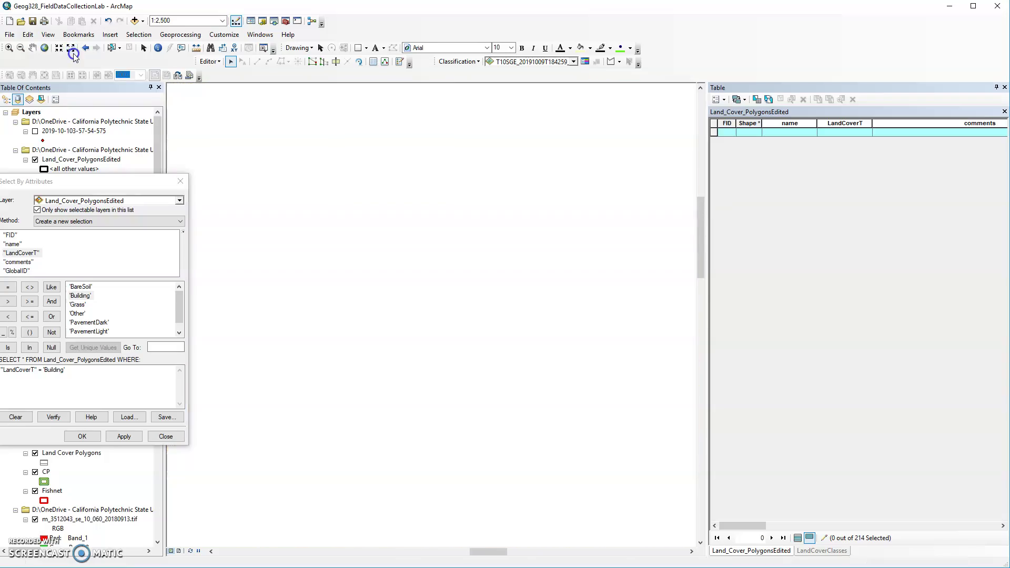
pyautogui.click(74, 53)
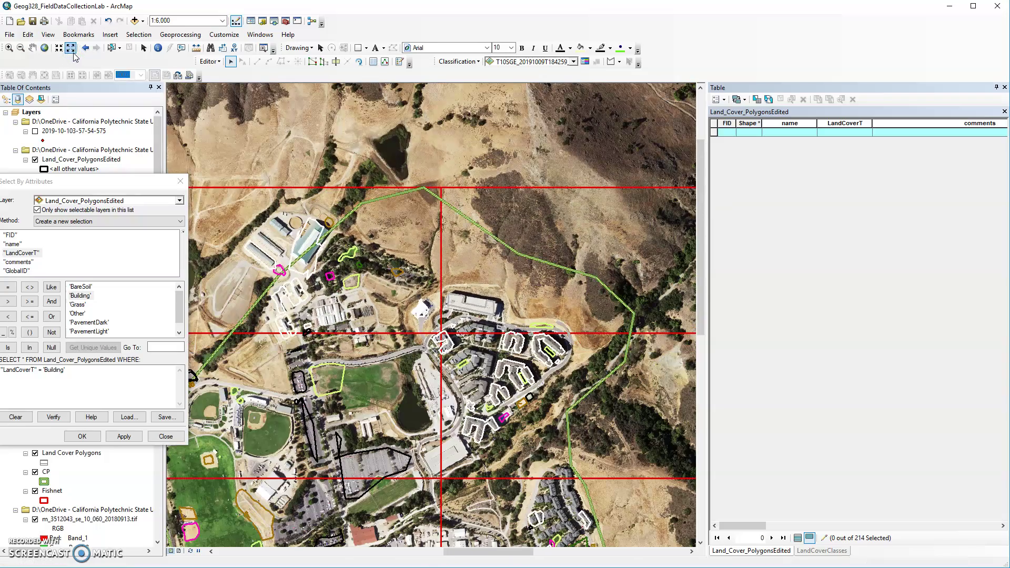
pyautogui.click(34, 51)
pyautogui.moveTo(358, 387); pyautogui.dragTo(489, 252)
pyautogui.moveTo(580, 230); pyautogui.dragTo(556, 320)
pyautogui.click(209, 61)
pyautogui.click(215, 84)
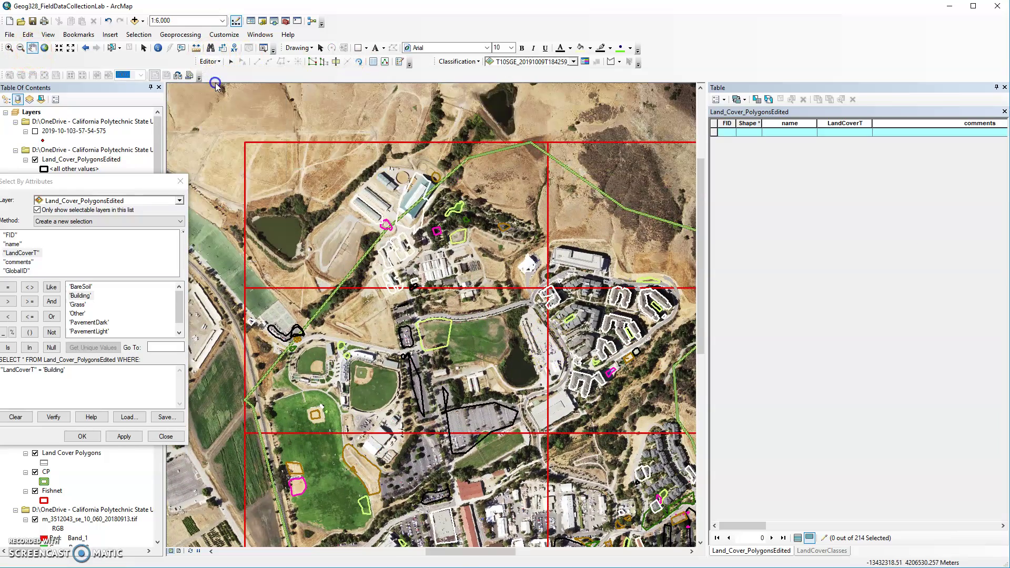
pyautogui.click(802, 304)
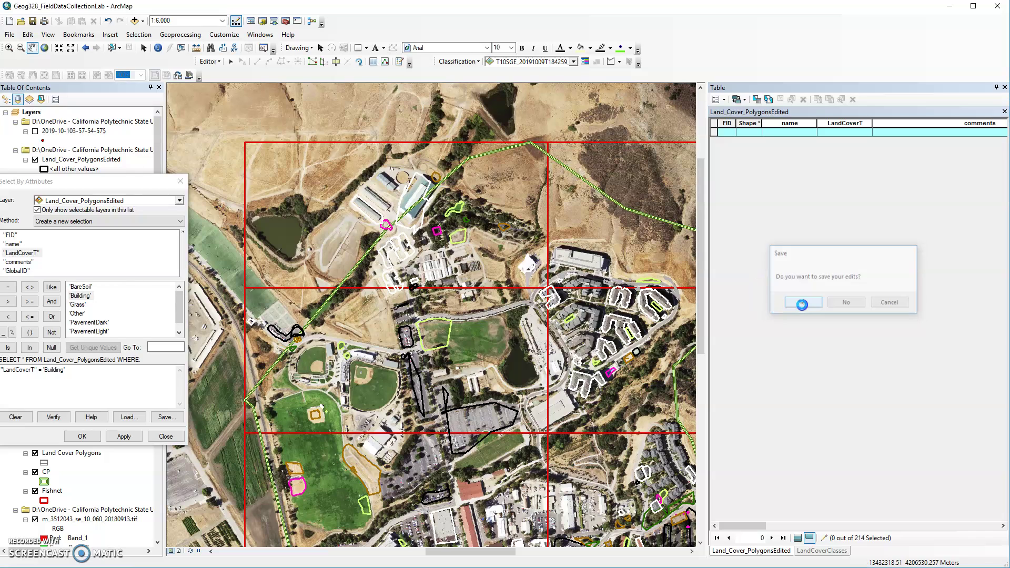
# Step: Show all records in the Land_Cover_PolygonsEdited table and add a Float field for the polygon area in square meters
pyautogui.click(798, 537)
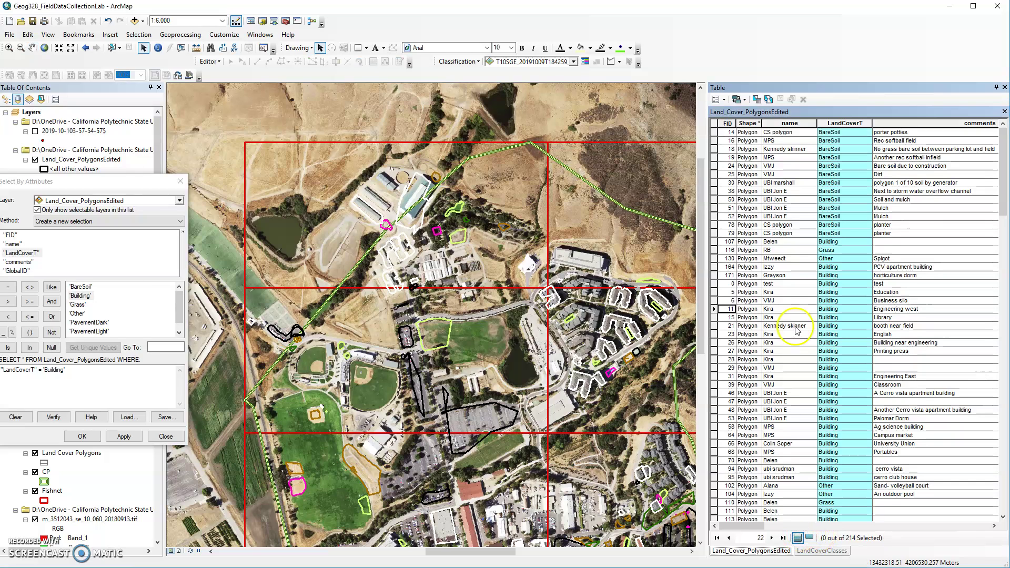
pyautogui.click(718, 99)
pyautogui.click(743, 170)
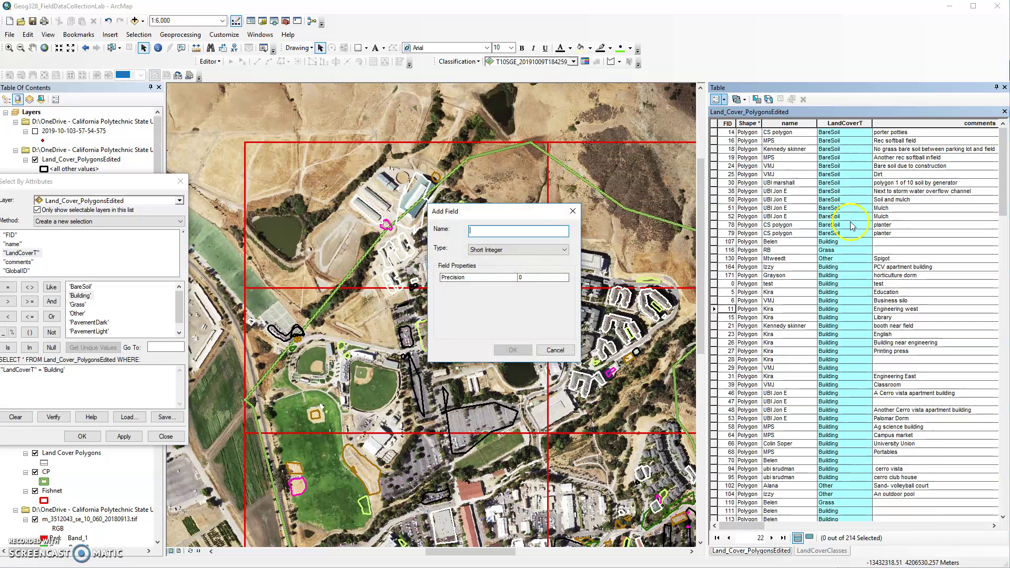
pyautogui.click(530, 249)
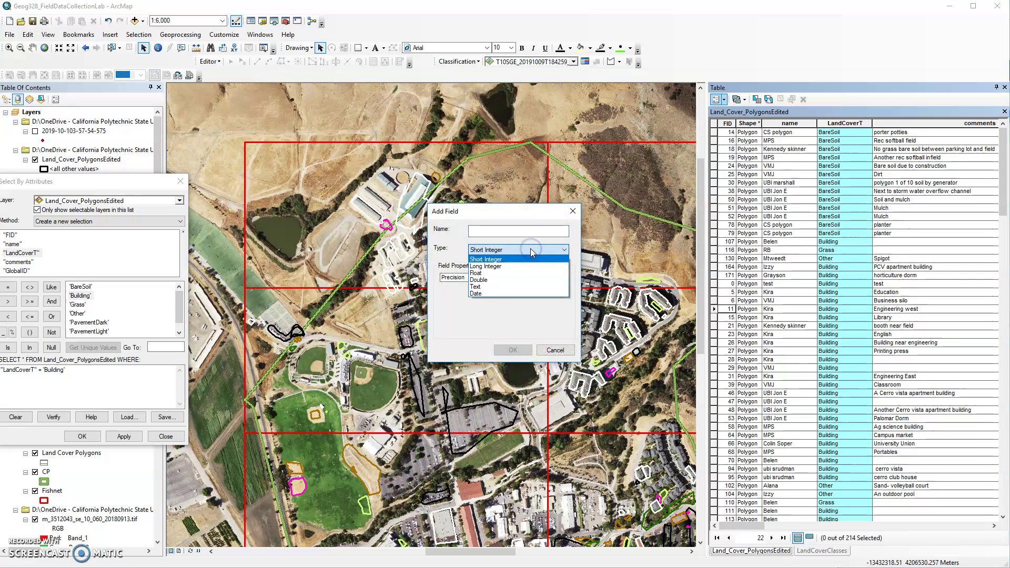
pyautogui.click(476, 273)
pyautogui.click(489, 231)
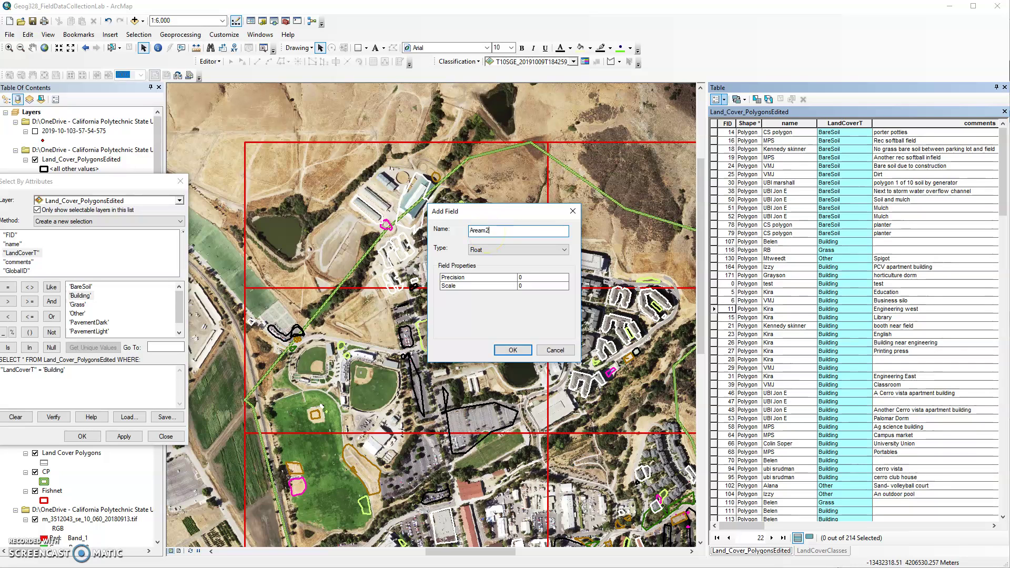
pyautogui.write('_')
pyautogui.click(512, 350)
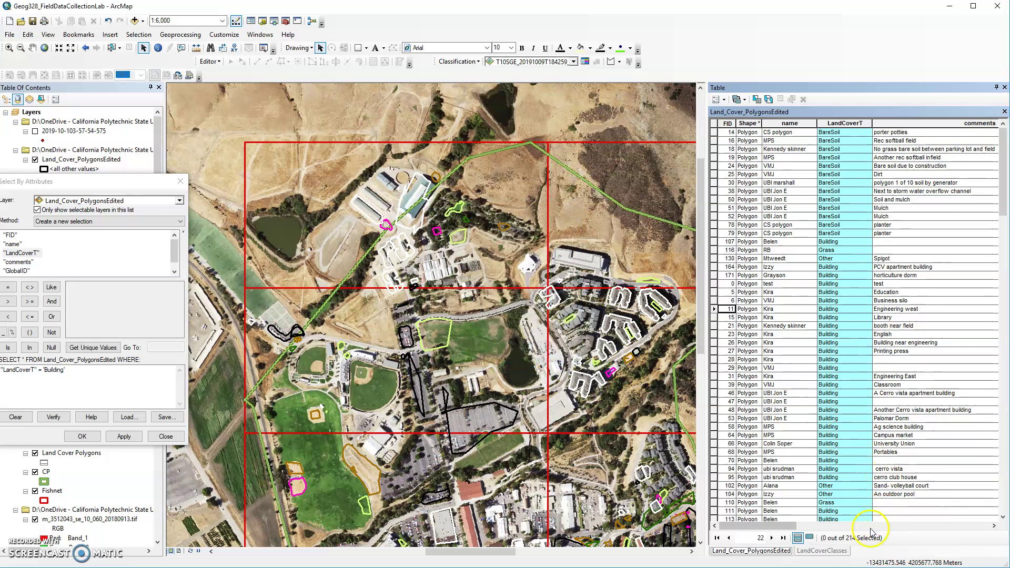
# Step: Calculate the polygon areas into the Area_m2 field in square meters, using the data source's coordinate system
pyautogui.moveTo(741, 525); pyautogui.dragTo(965, 521)
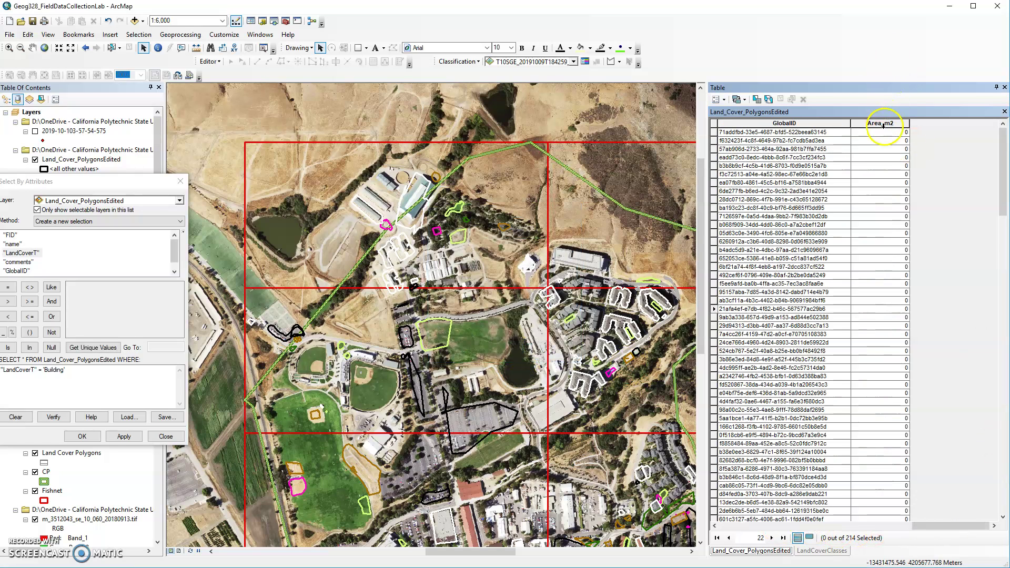
pyautogui.rightClick(885, 125)
pyautogui.click(915, 205)
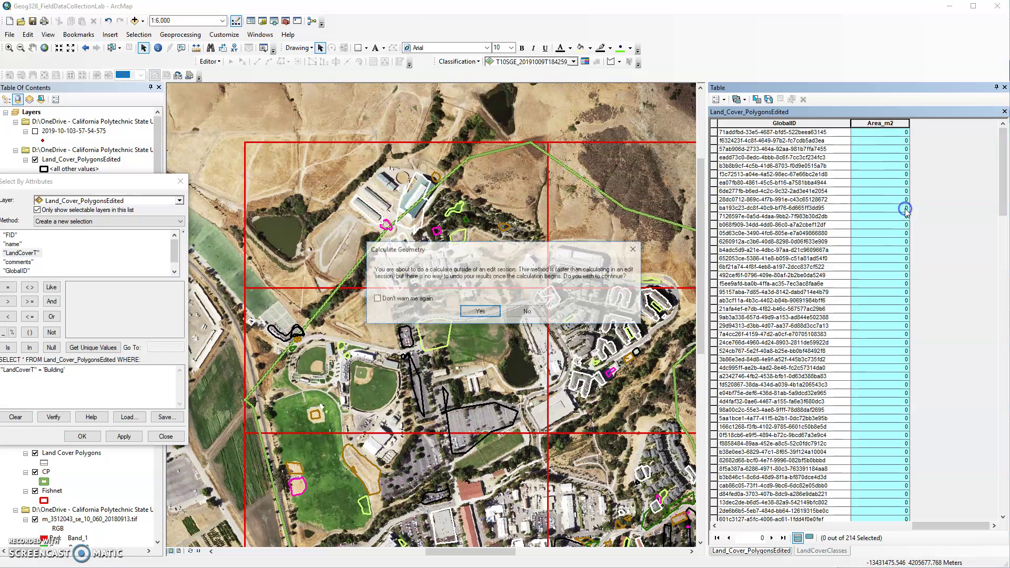
pyautogui.click(485, 314)
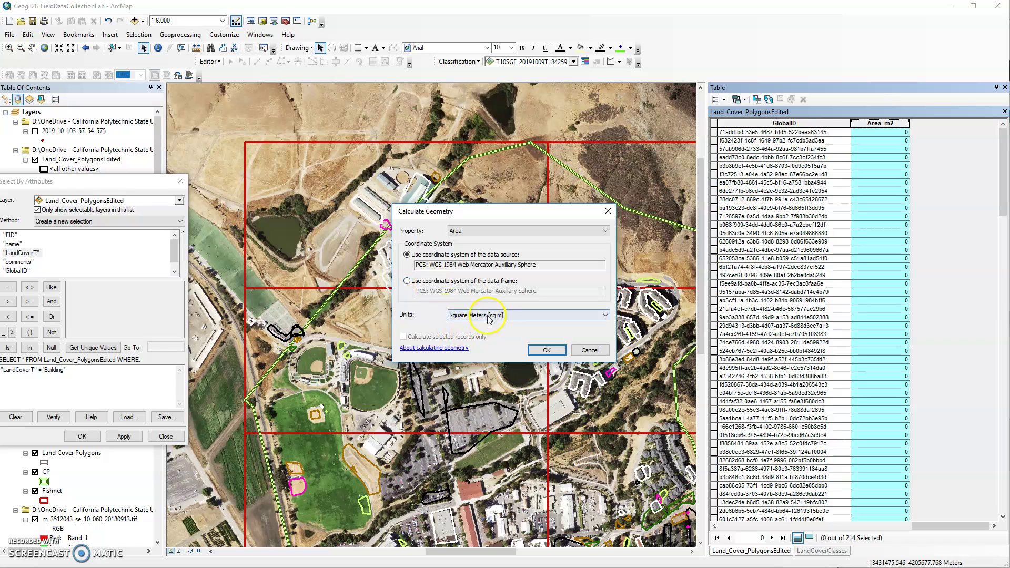
pyautogui.click(545, 350)
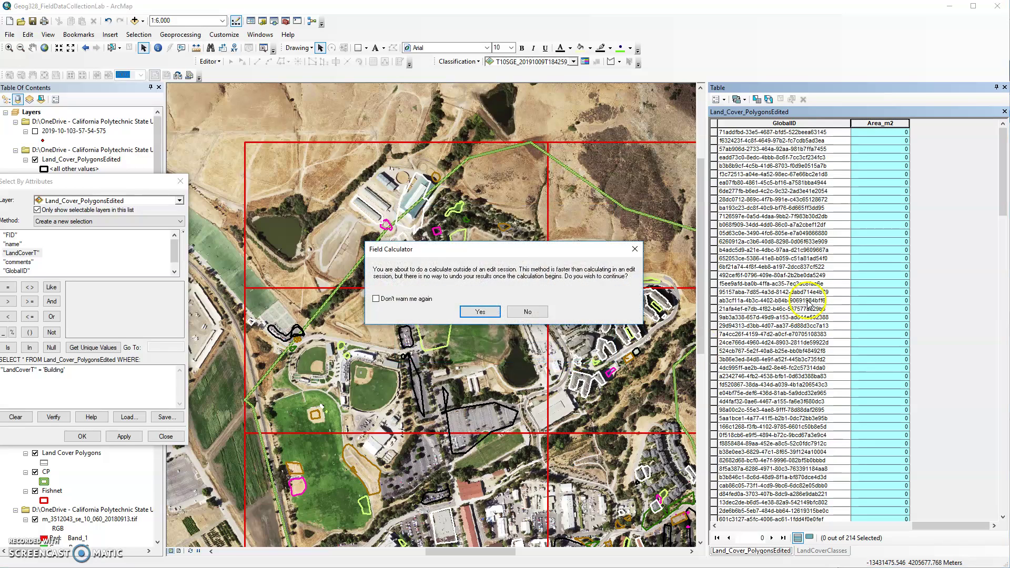
pyautogui.click(484, 313)
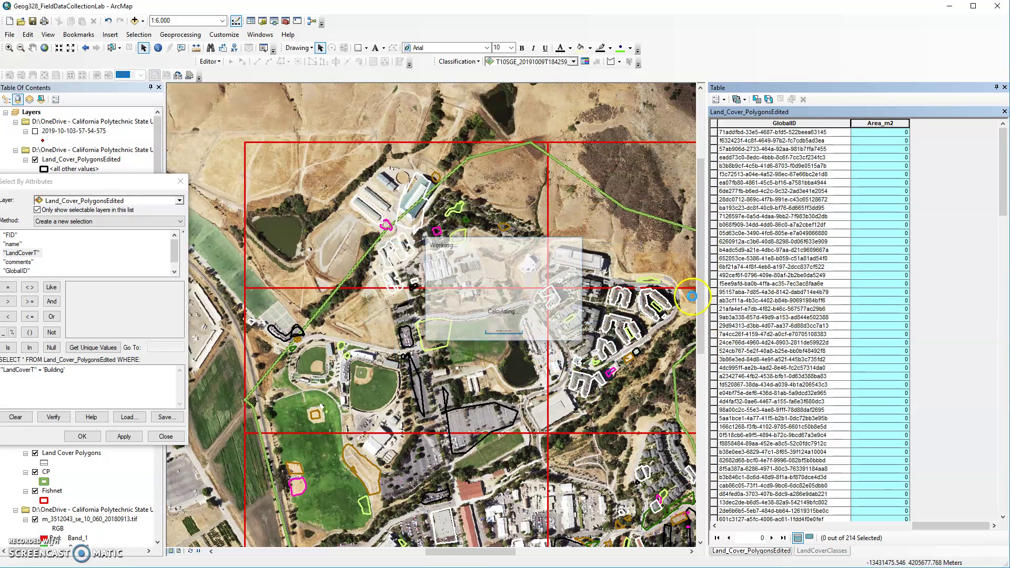
# Step: Sort the Land_Cover_PolygonsEdited table ascending by Area_m2 and select the four records smaller than 1 square meter
pyautogui.rightClick(869, 122)
pyautogui.click(889, 129)
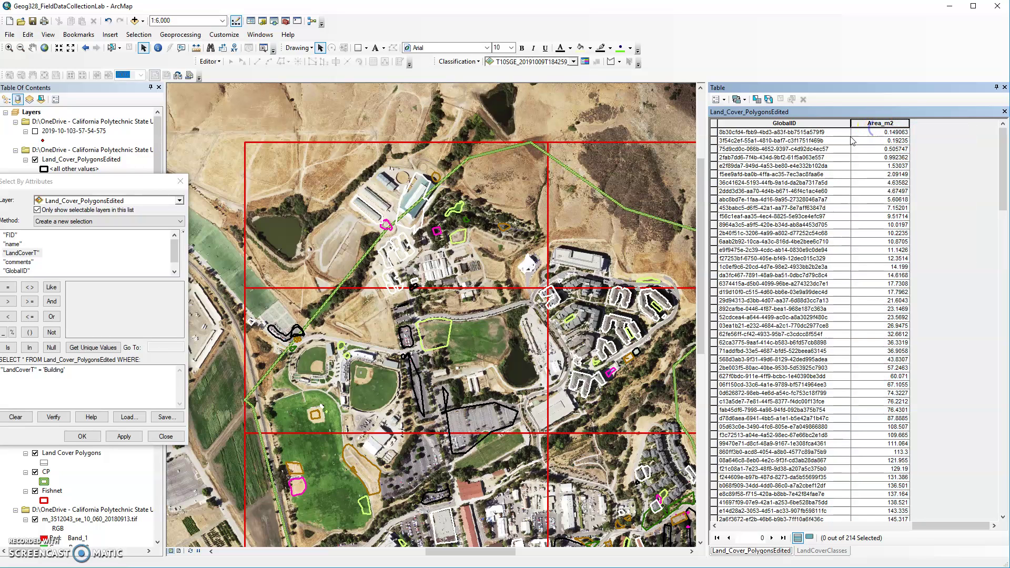
pyautogui.click(714, 132)
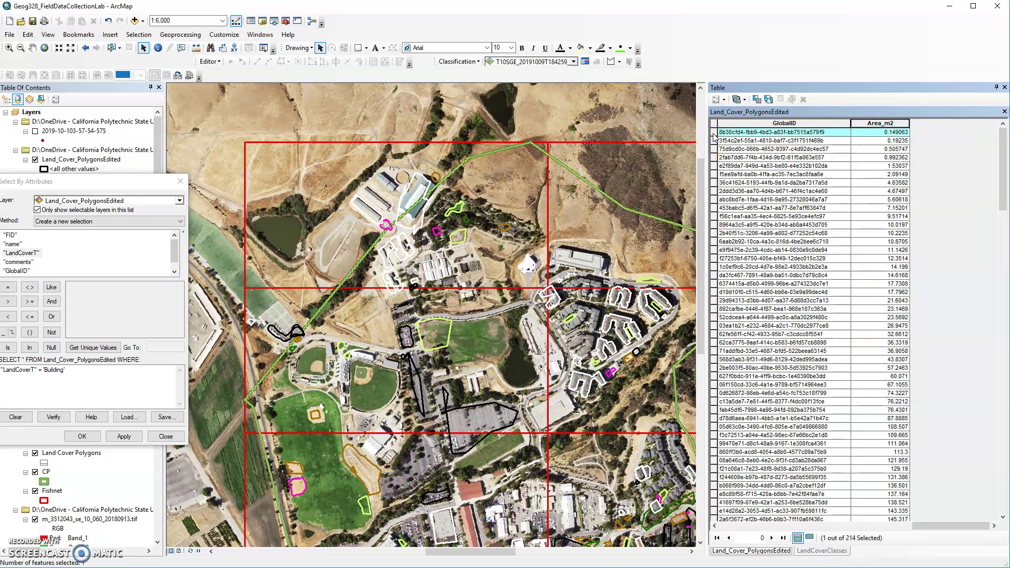
pyautogui.moveTo(713, 135); pyautogui.dragTo(714, 154)
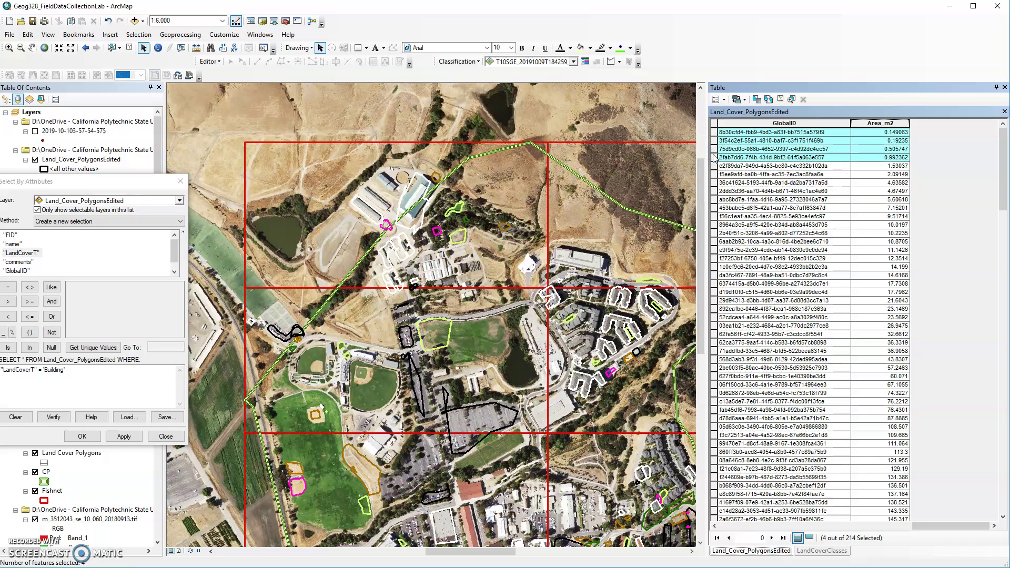
# Step: Locate the selected tiny polygons on the map and review their land cover types, comments and areas in a widened table
pyautogui.rightClick(714, 157)
pyautogui.click(722, 243)
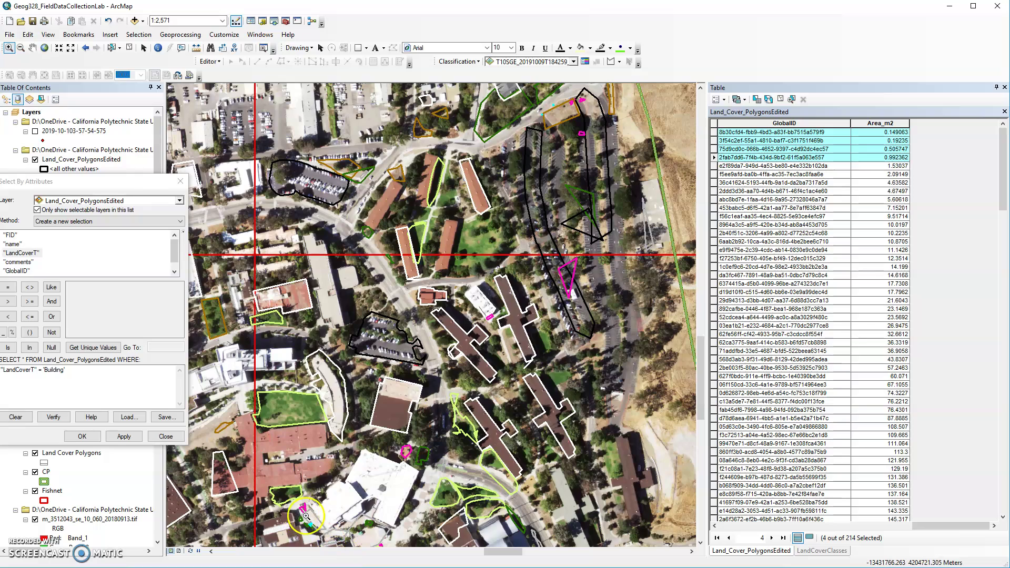
pyautogui.moveTo(316, 535); pyautogui.dragTo(317, 535)
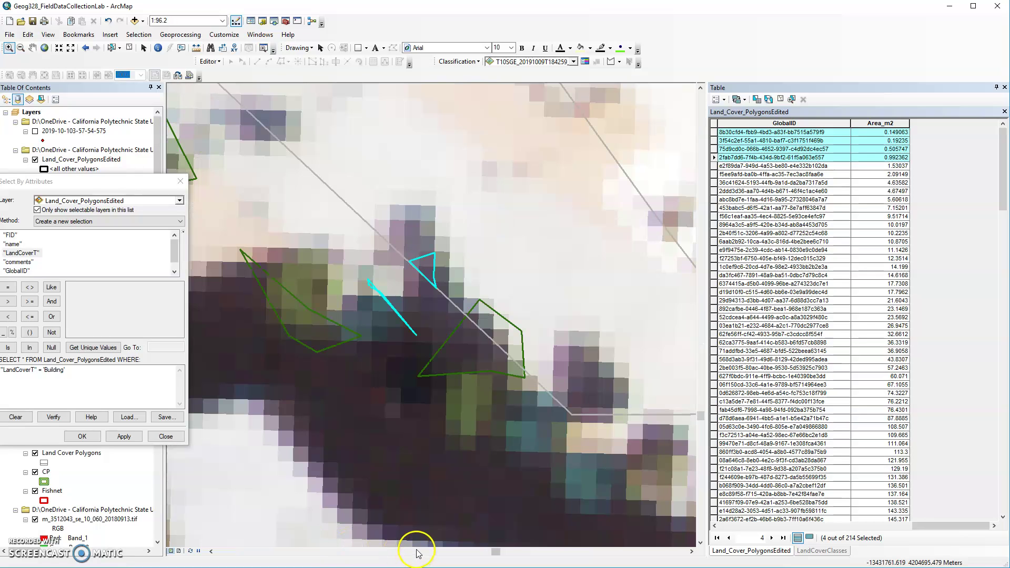
pyautogui.moveTo(949, 525); pyautogui.dragTo(841, 530)
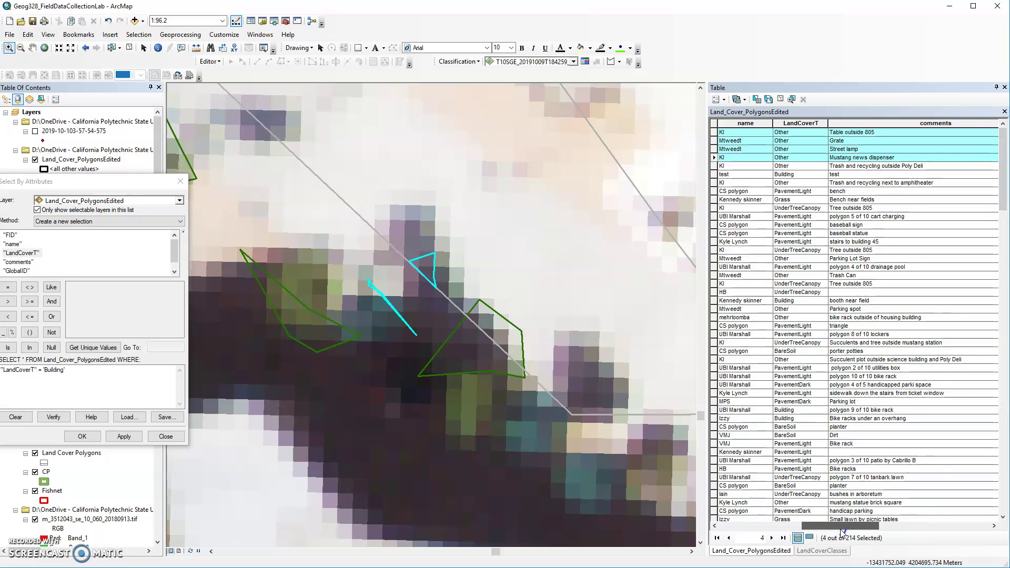
pyautogui.moveTo(827, 530); pyautogui.dragTo(729, 533)
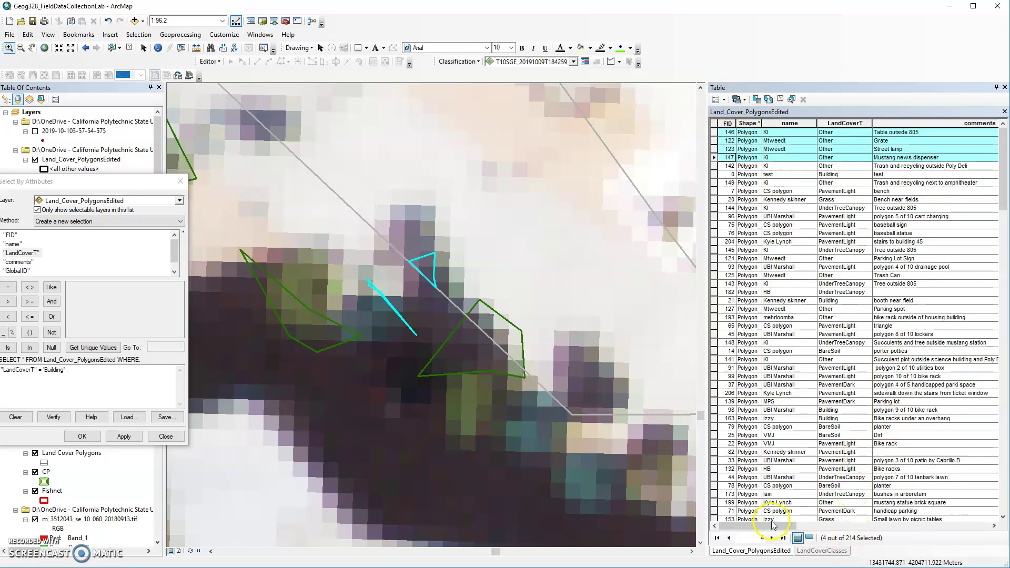
pyautogui.moveTo(708, 509); pyautogui.dragTo(595, 518)
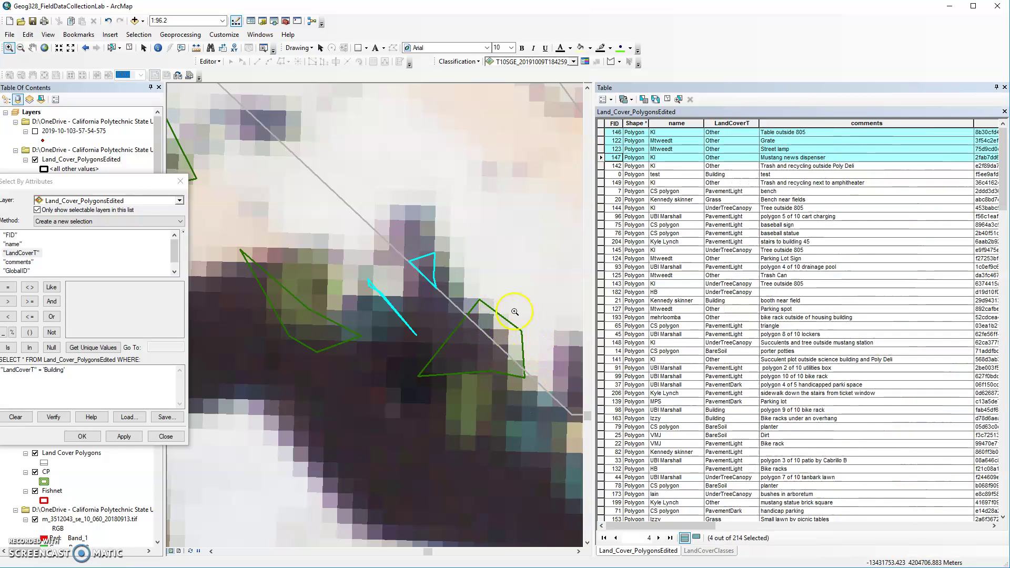
pyautogui.moveTo(667, 525); pyautogui.dragTo(929, 542)
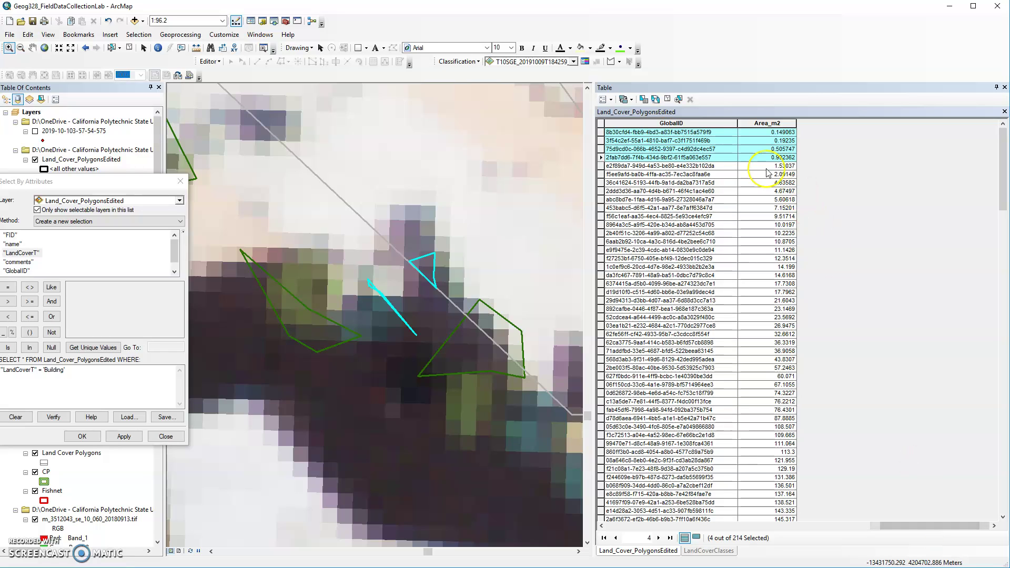
# Step: Start editing Land_Cover_PolygonsEdited and delete all records with an Area_m2 value below 10 square meters
pyautogui.moveTo(602, 216); pyautogui.dragTo(600, 135)
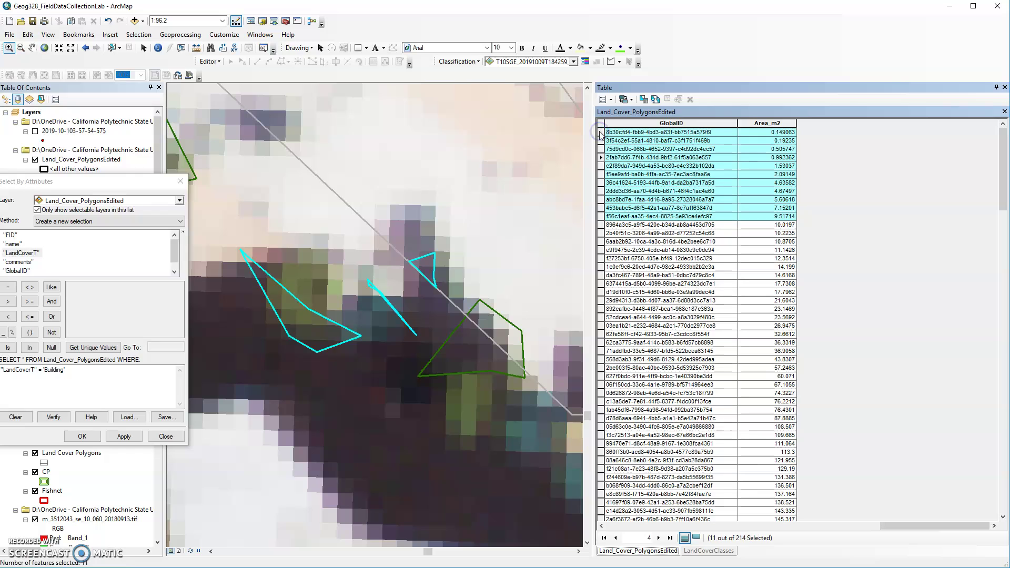
pyautogui.rightClick(601, 135)
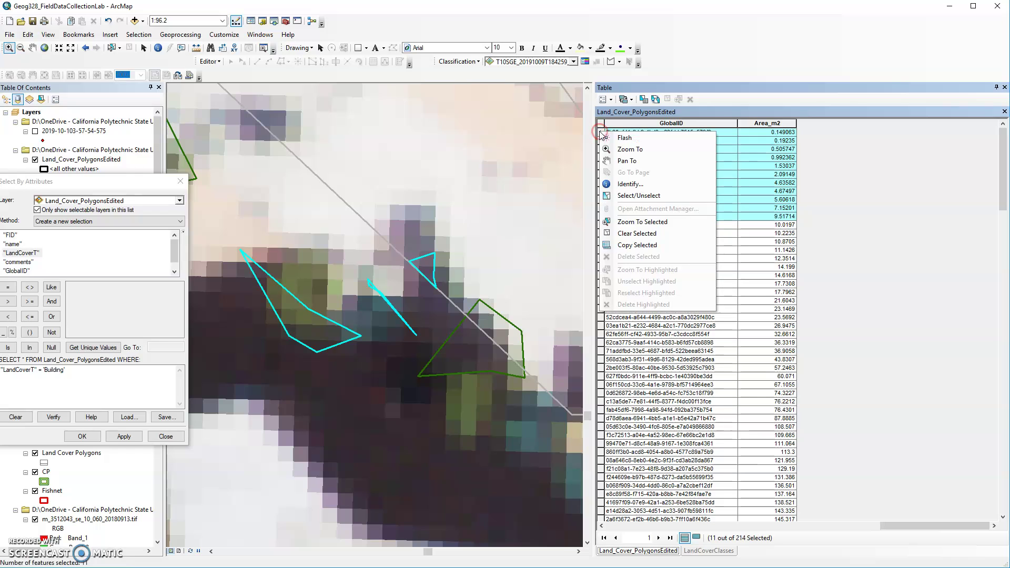
pyautogui.click(210, 61)
pyautogui.click(224, 72)
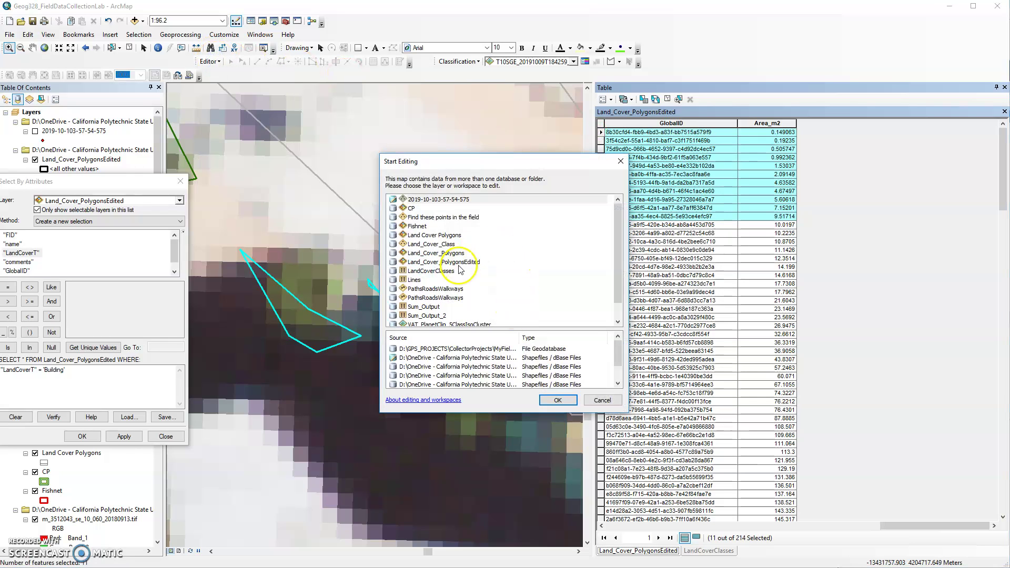
pyautogui.click(459, 262)
pyautogui.click(558, 400)
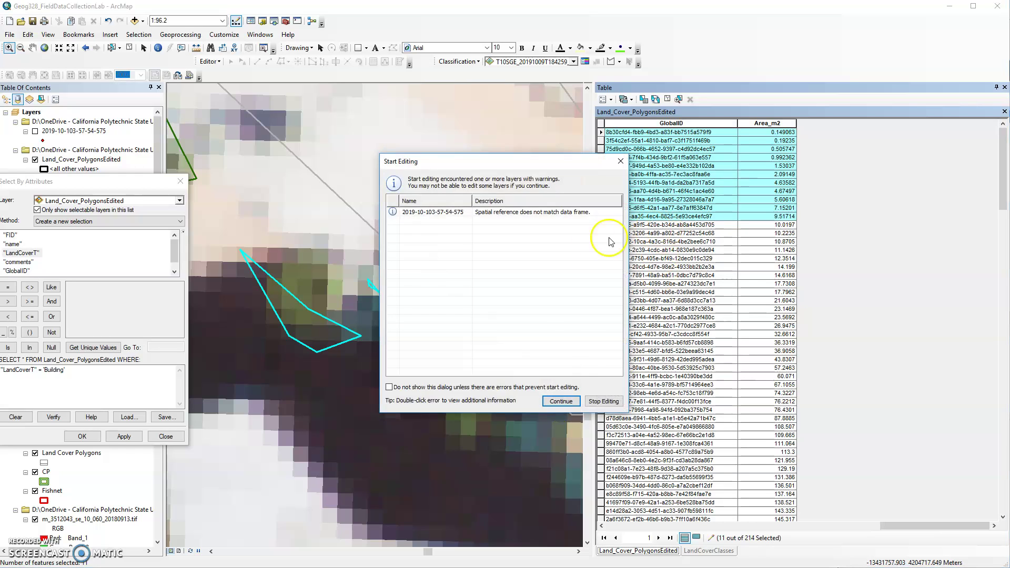
pyautogui.click(560, 400)
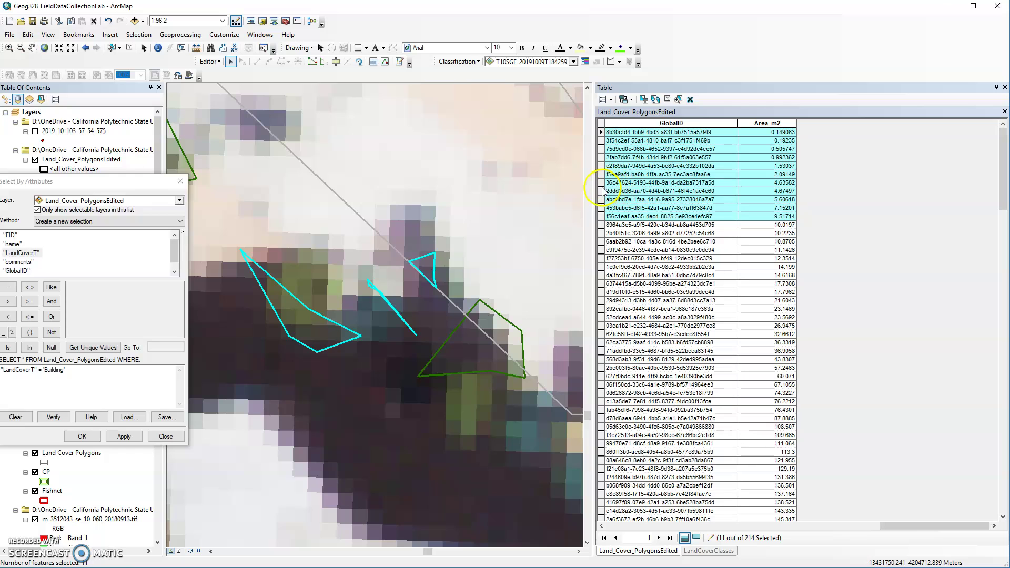
pyautogui.rightClick(602, 190)
pyautogui.click(634, 312)
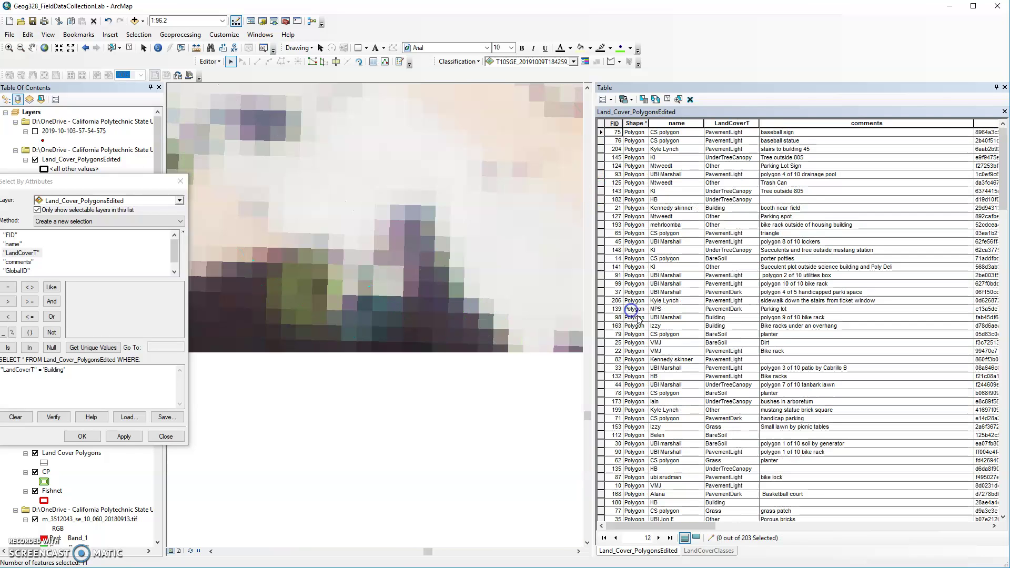
# Step: Examine the remaining polygons across the campus, then those around the grass sports fields and softball diamonds
pyautogui.click(70, 48)
pyautogui.click(70, 48)
pyautogui.click(70, 48)
pyautogui.click(70, 47)
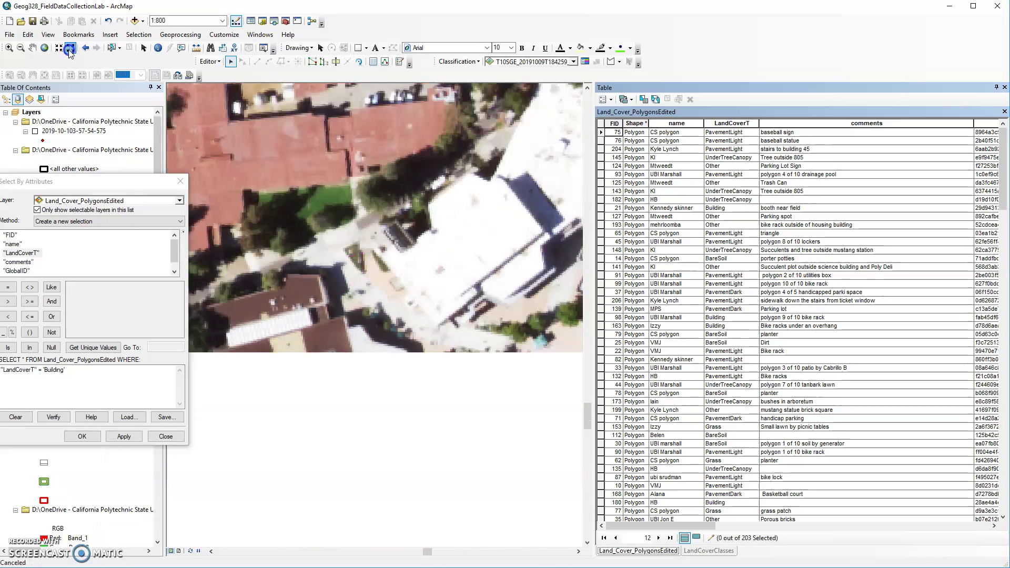
pyautogui.click(70, 47)
pyautogui.click(70, 48)
pyautogui.click(70, 48)
pyautogui.click(70, 47)
pyautogui.click(70, 48)
pyautogui.click(70, 49)
pyautogui.click(70, 50)
pyautogui.click(70, 50)
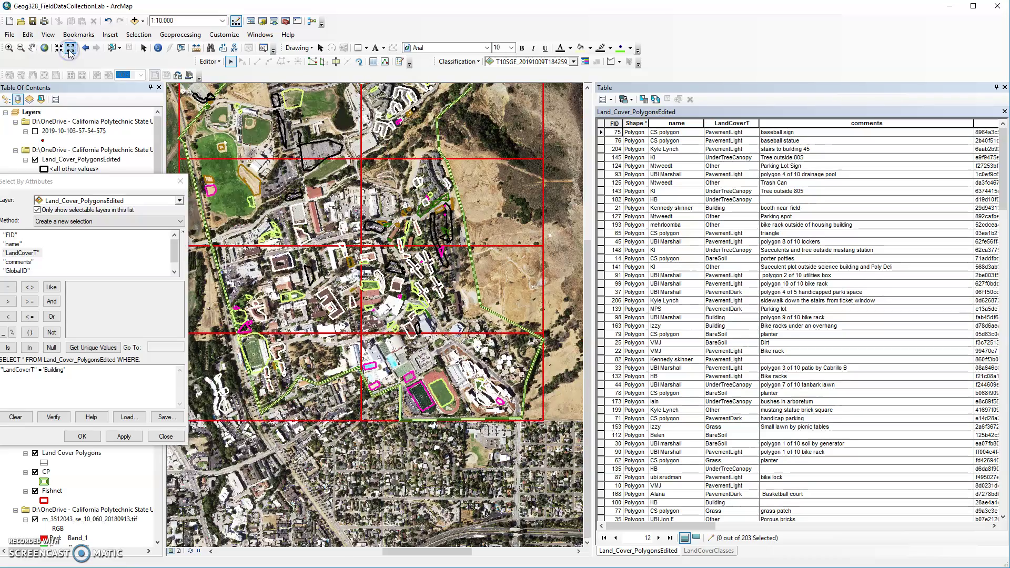
pyautogui.click(70, 50)
pyautogui.click(9, 49)
pyautogui.moveTo(214, 166); pyautogui.dragTo(266, 230)
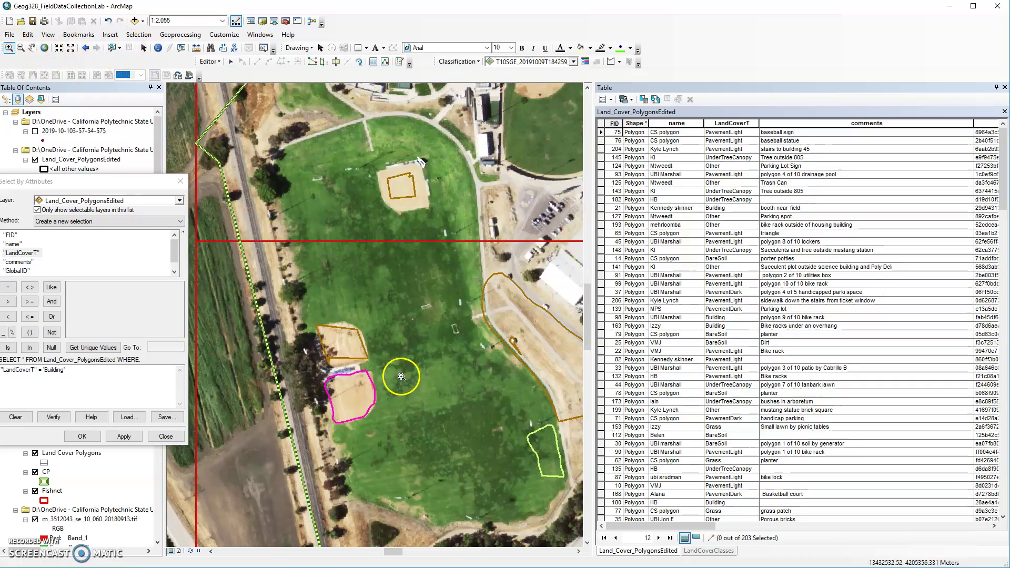
# Step: Show only selected records and compare the attributes of the magenta ball field polygon with those of the brown one just north of it
pyautogui.click(112, 47)
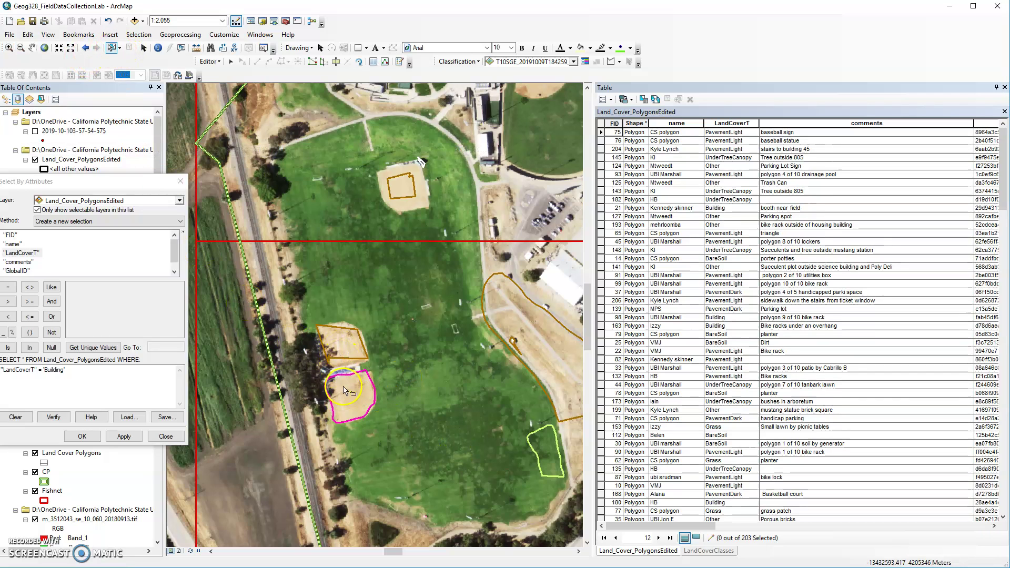
pyautogui.click(361, 409)
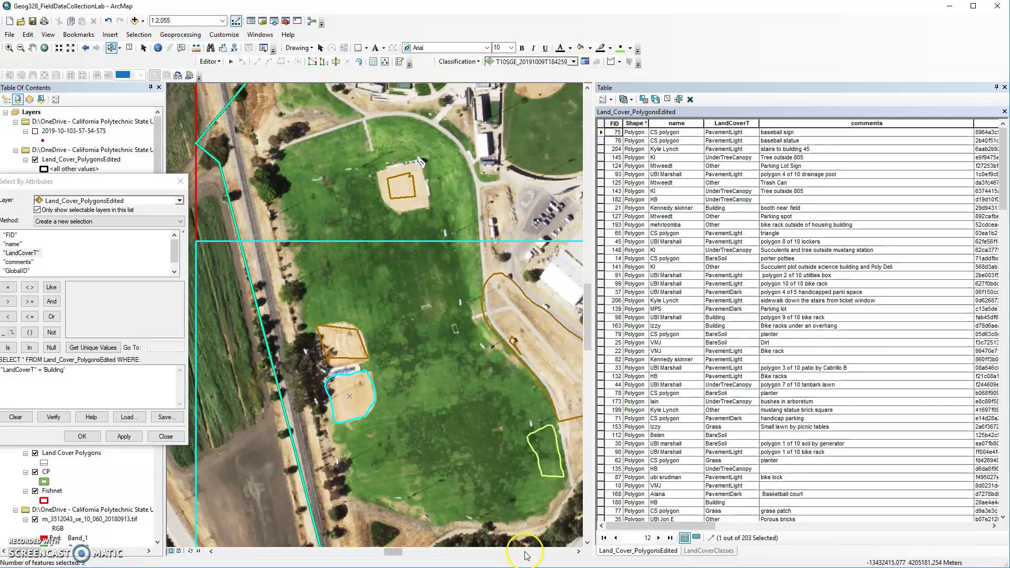
pyautogui.click(696, 539)
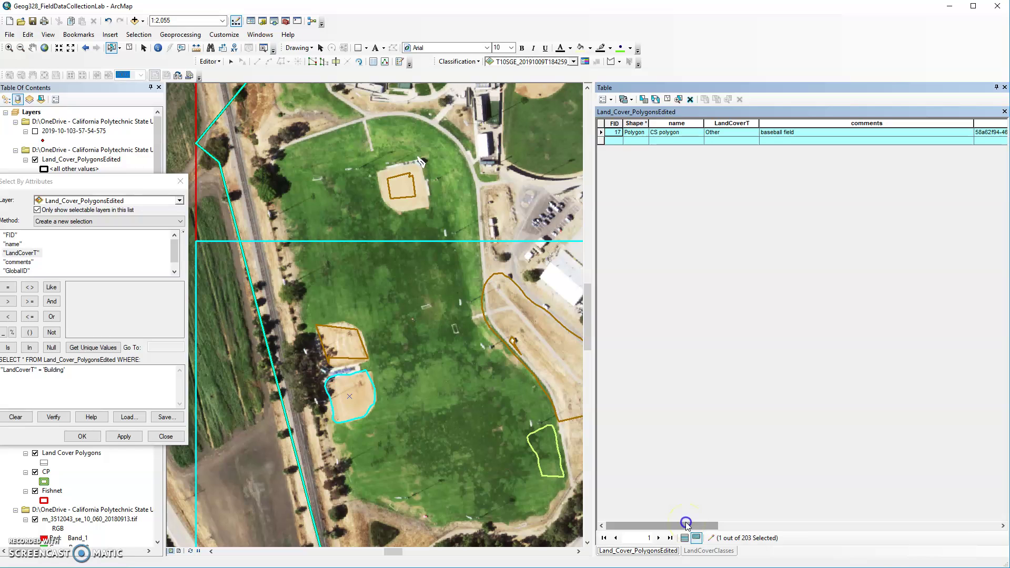
pyautogui.click(350, 342)
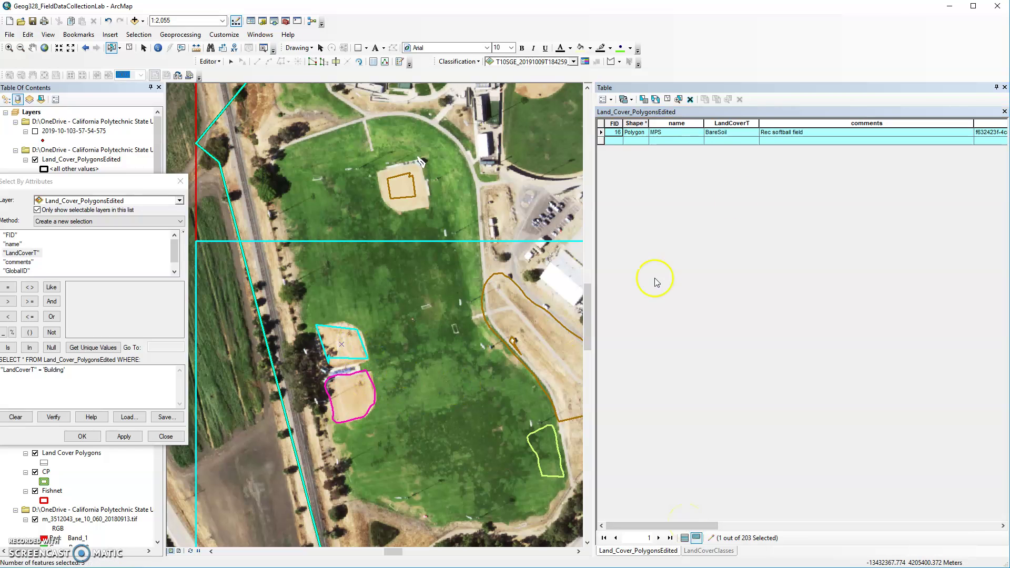